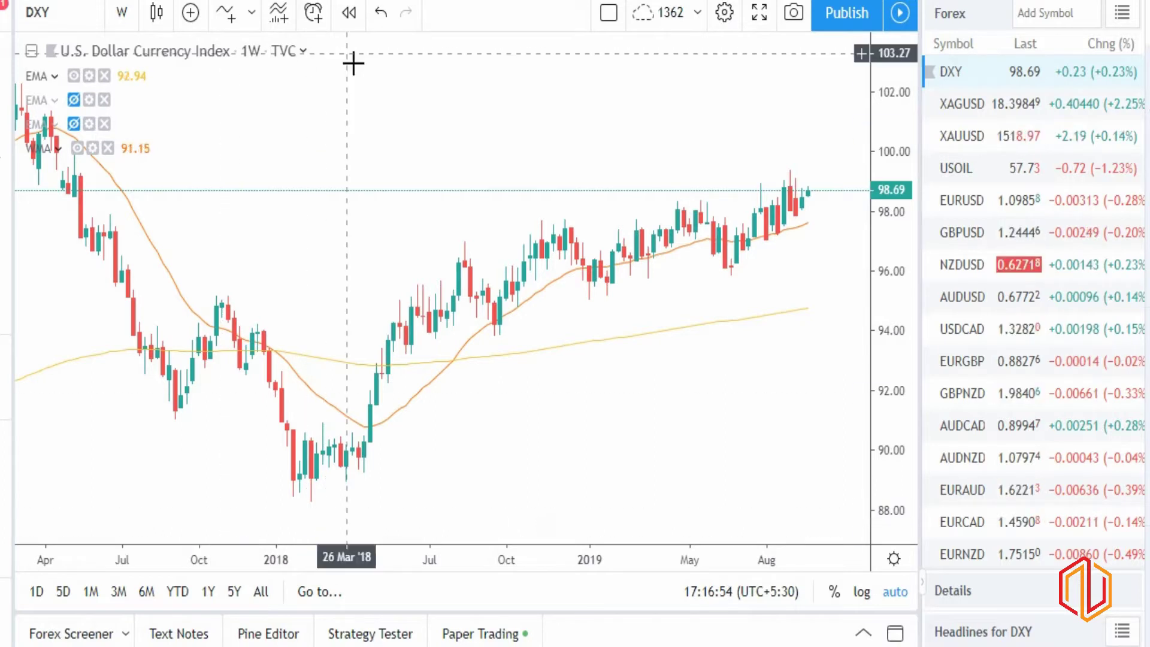
Collapse the moving-average indicator legend on the weekly U.S. Dollar Currency Index chart.
scroll(360, 215, down, 2)
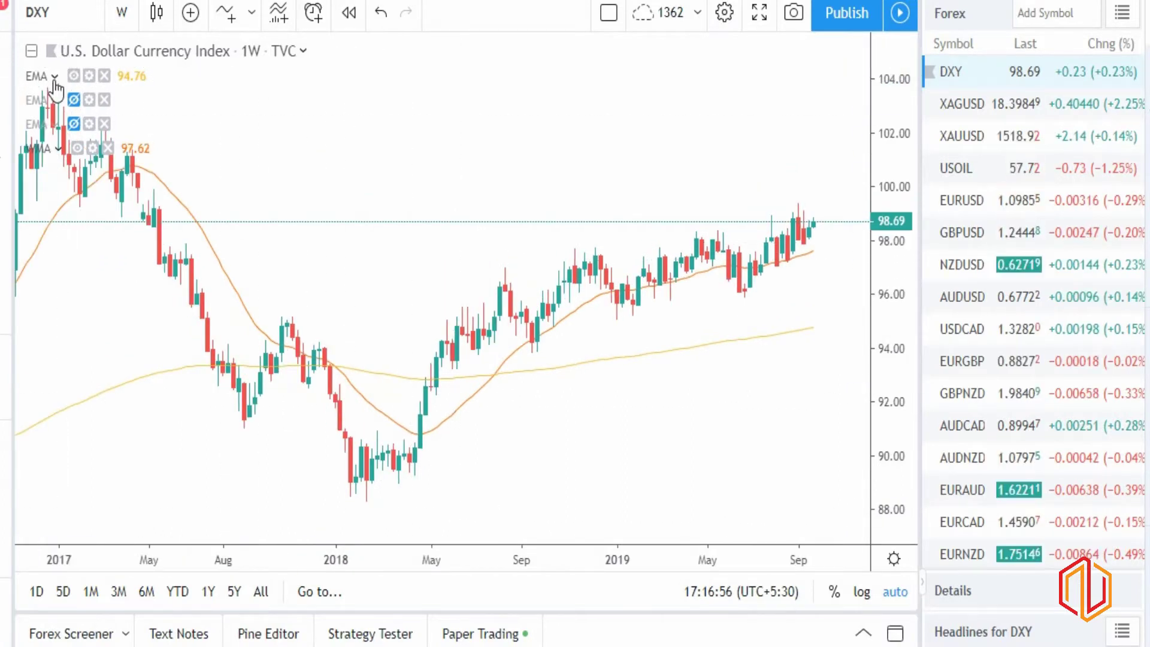
click(31, 51)
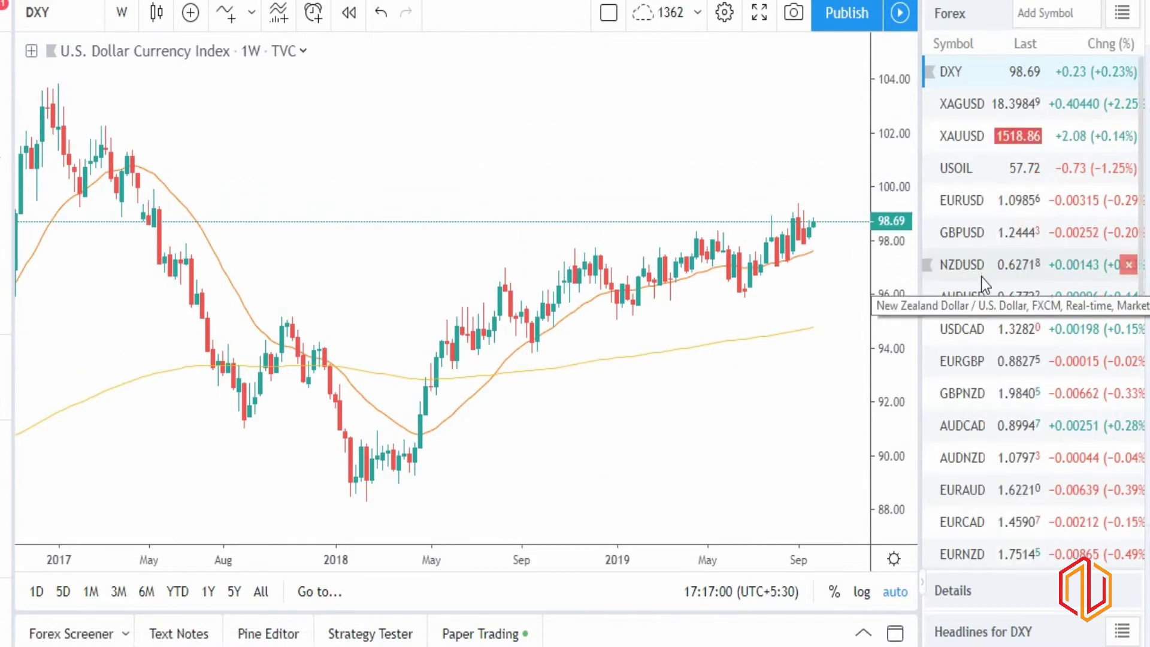
scroll(737, 287, down, 1)
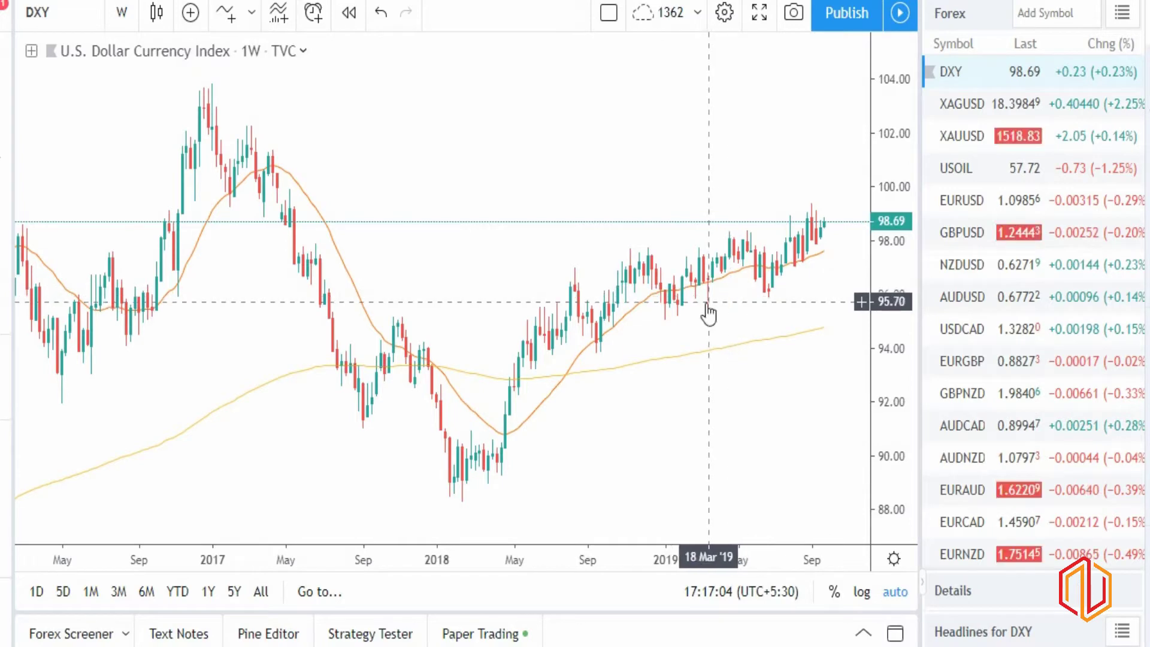
scroll(705, 303, up, 3)
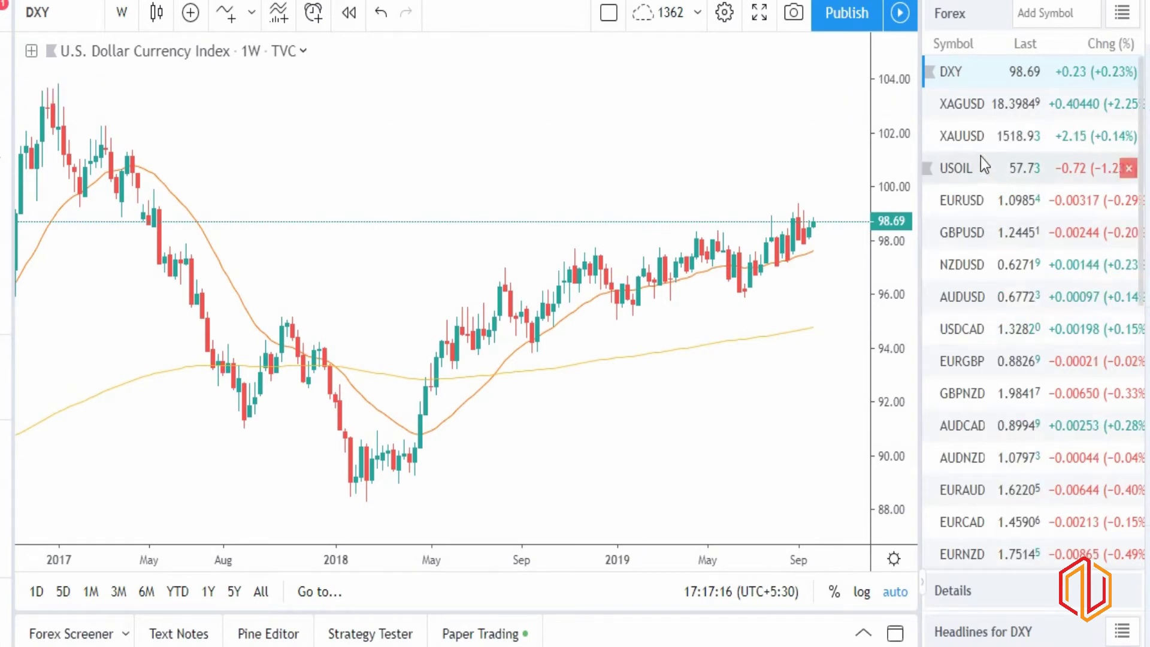
Draw a rising parallel channel around the candles from 21 Aug '17 at about 91.02 to 14 Oct '19, with its lower end at about 96.74.
click(994, 71)
scroll(749, 216, up, 5)
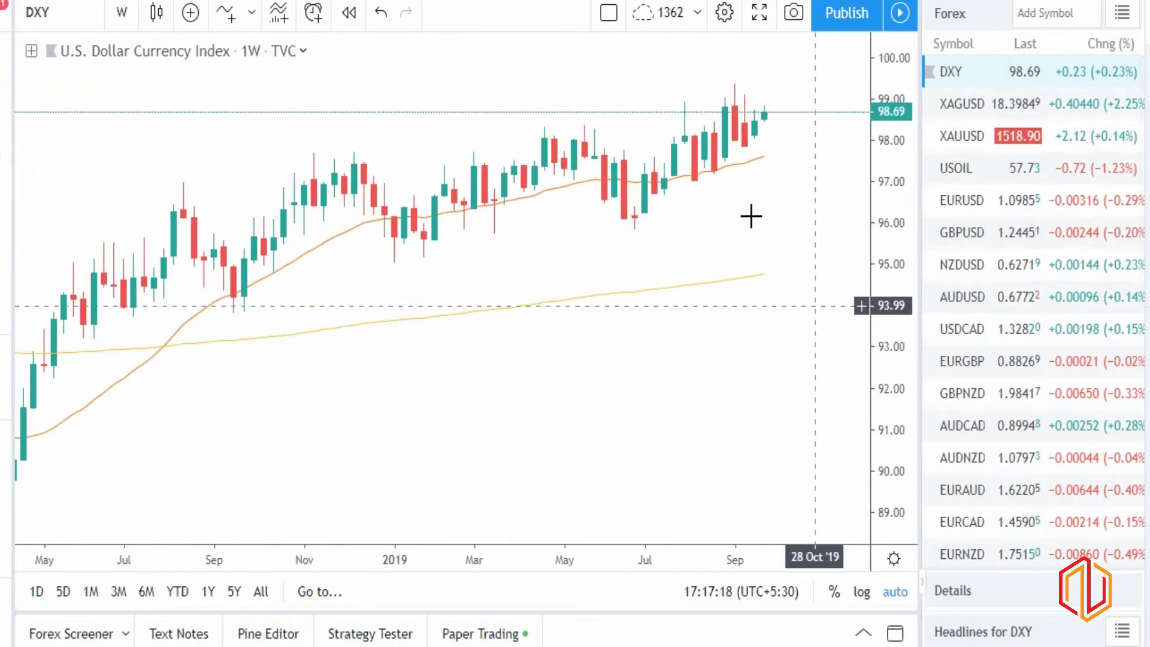
scroll(731, 190, down, 5)
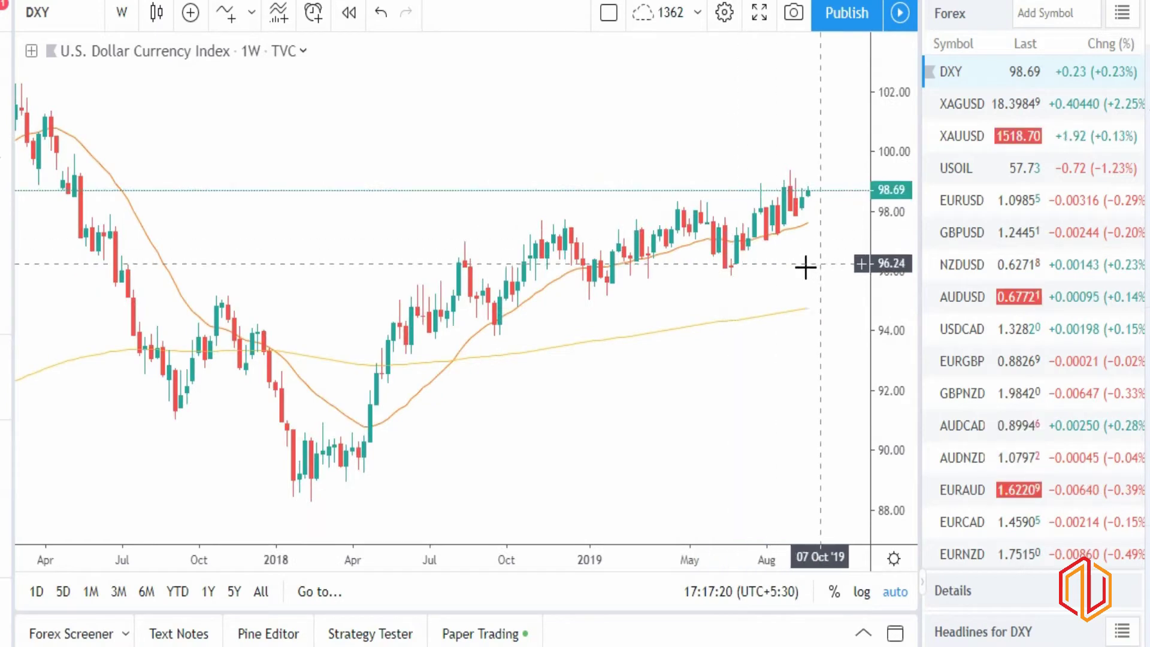
scroll(784, 228, up, 3)
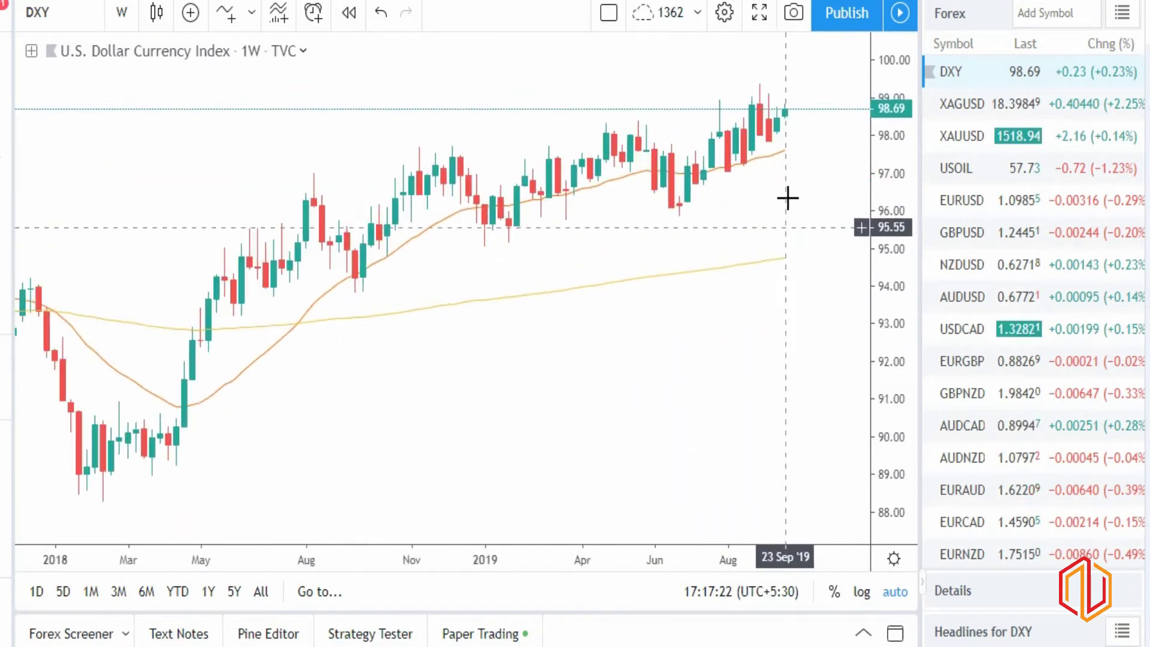
scroll(762, 180, down, 3)
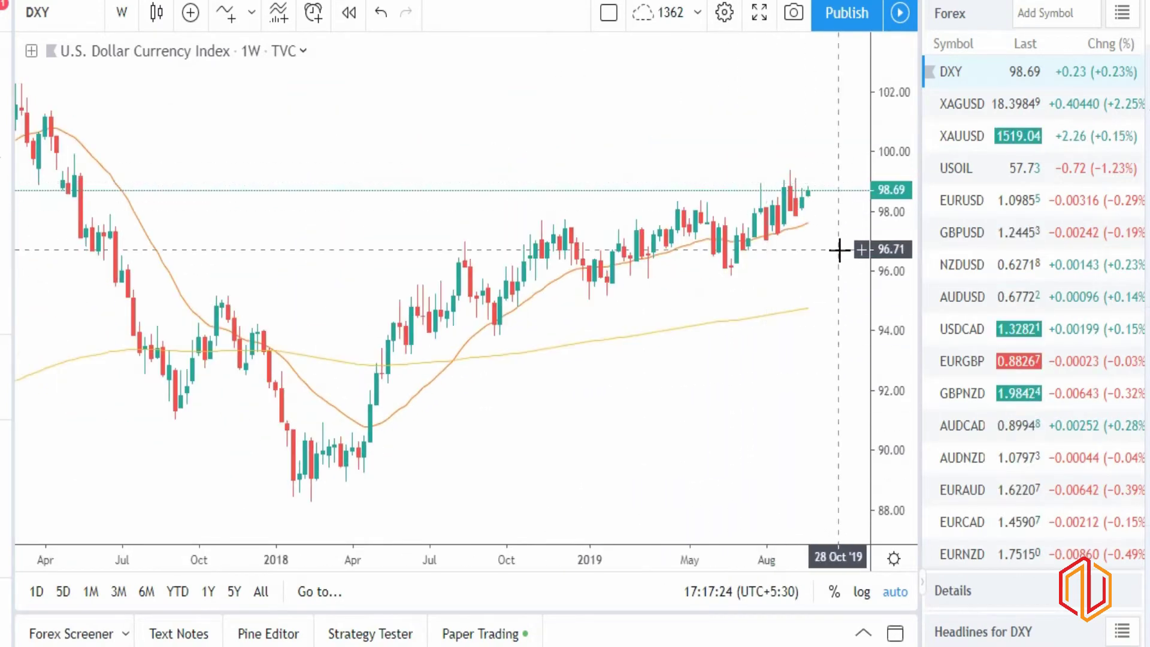
click(9, 92)
click(102, 497)
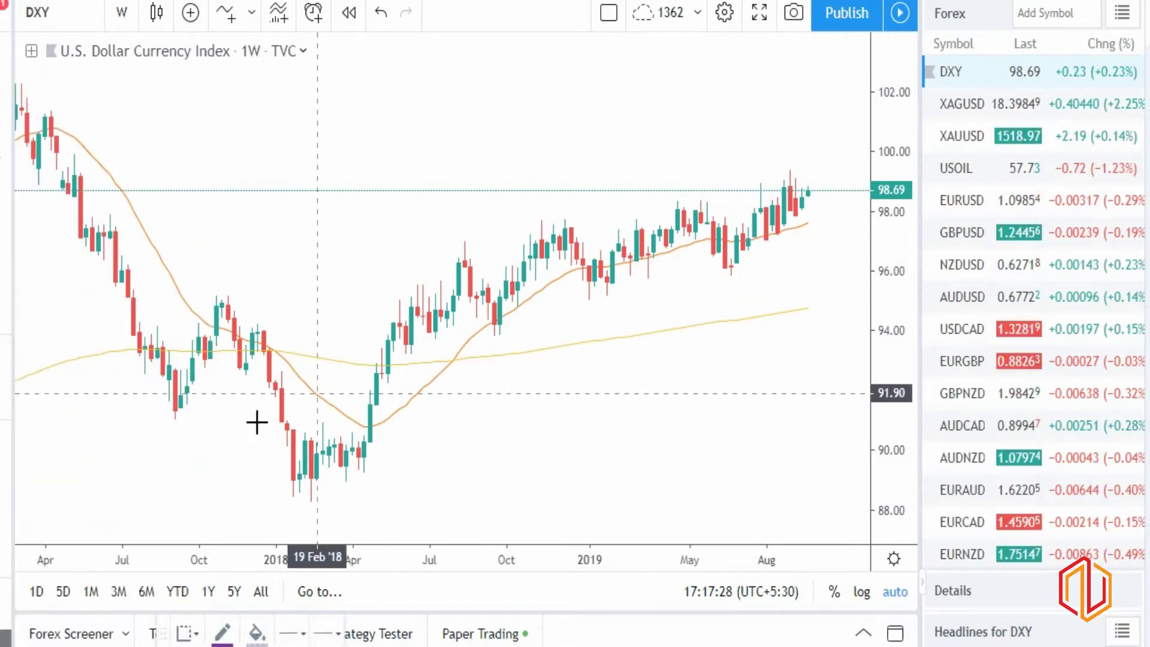
click(162, 419)
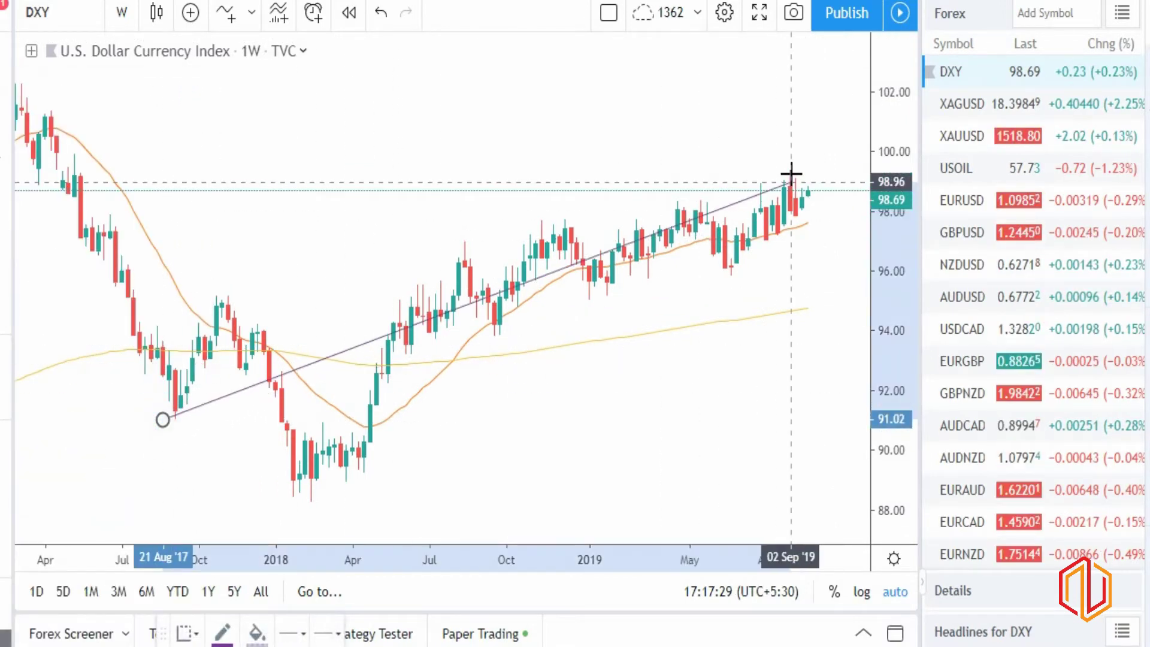
click(823, 238)
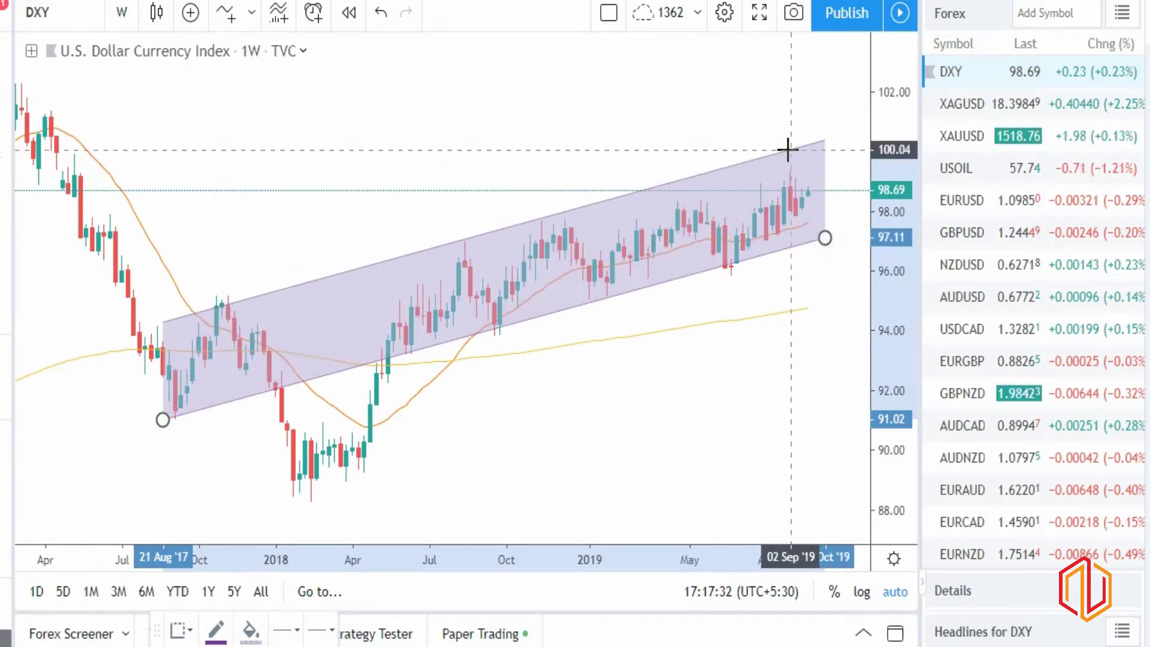
click(787, 149)
drag(825, 239, 827, 248)
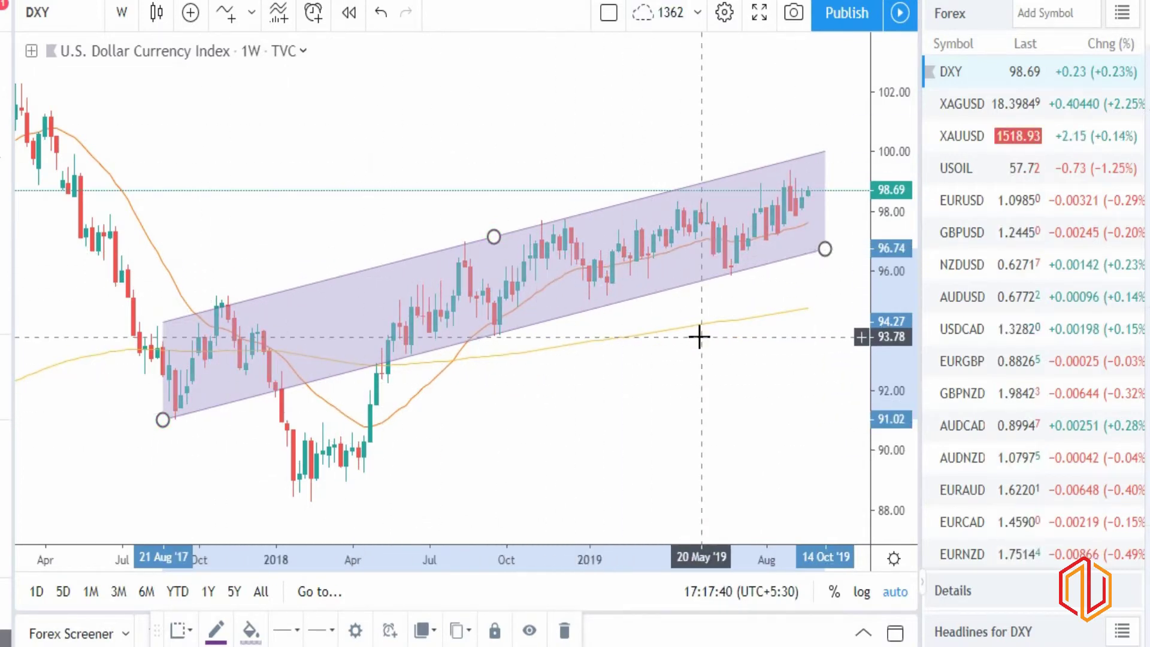
Switch the chart cursor to the Arrow style.
scroll(699, 337, up, 1)
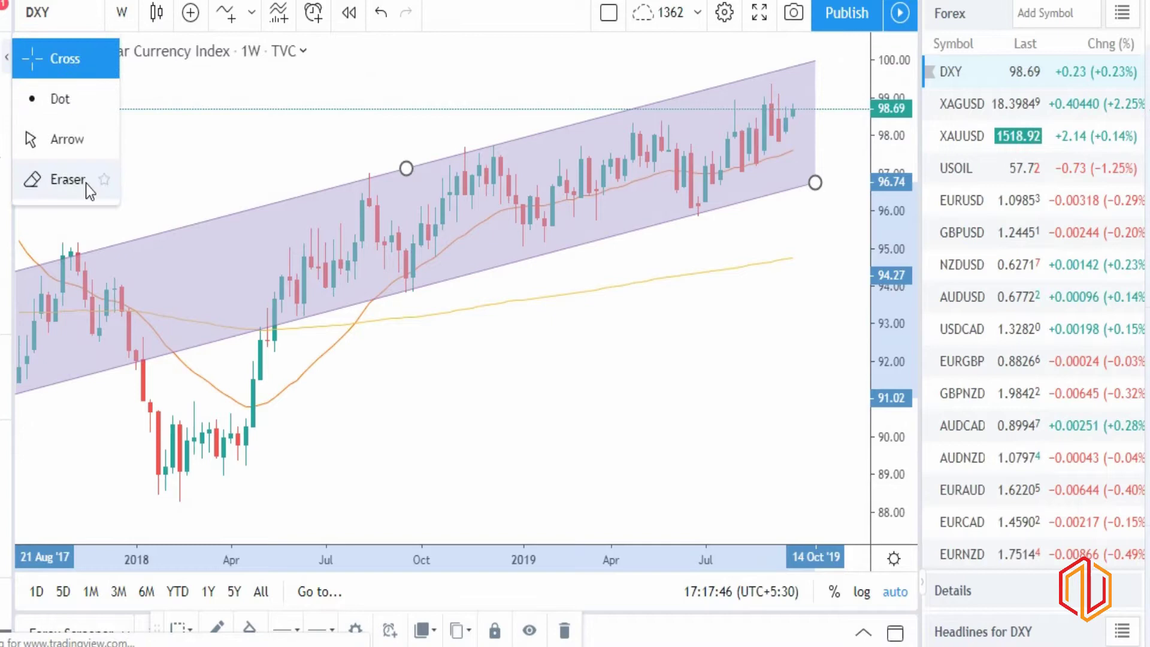
click(67, 141)
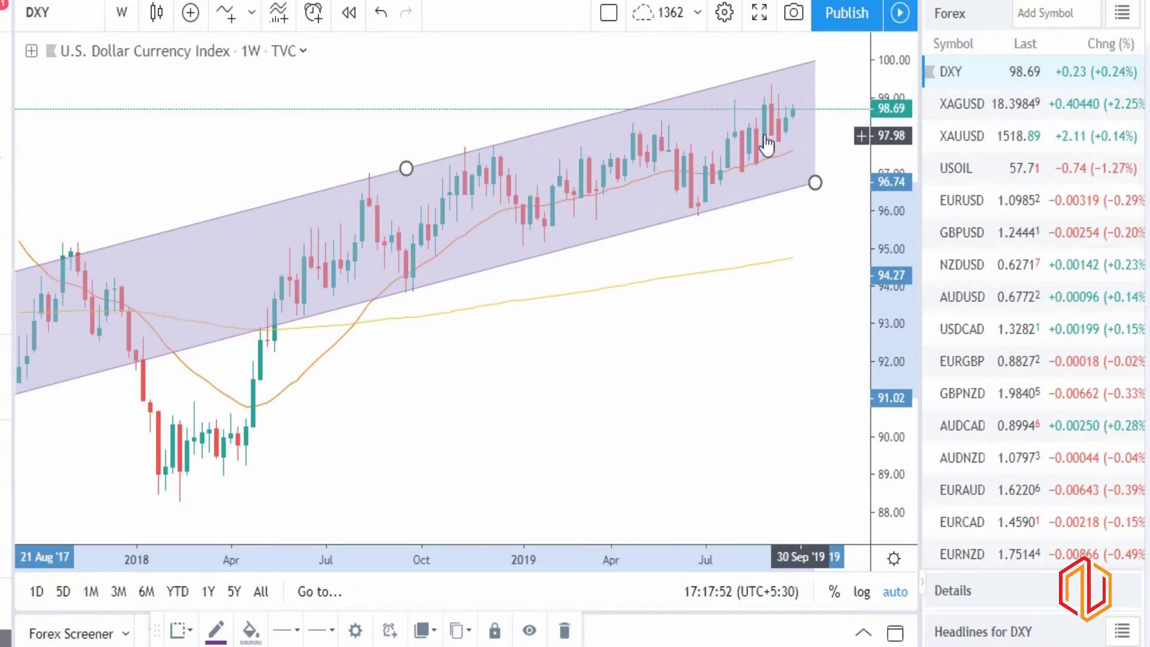
scroll(765, 150, up, 2)
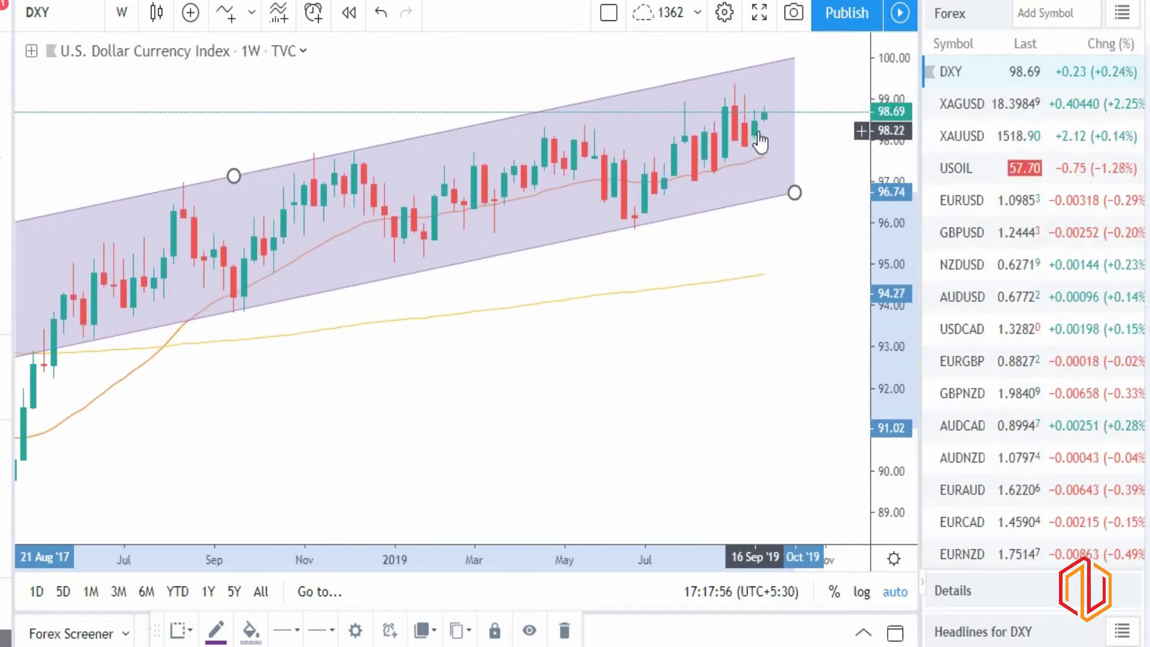
scroll(769, 174, down, 2)
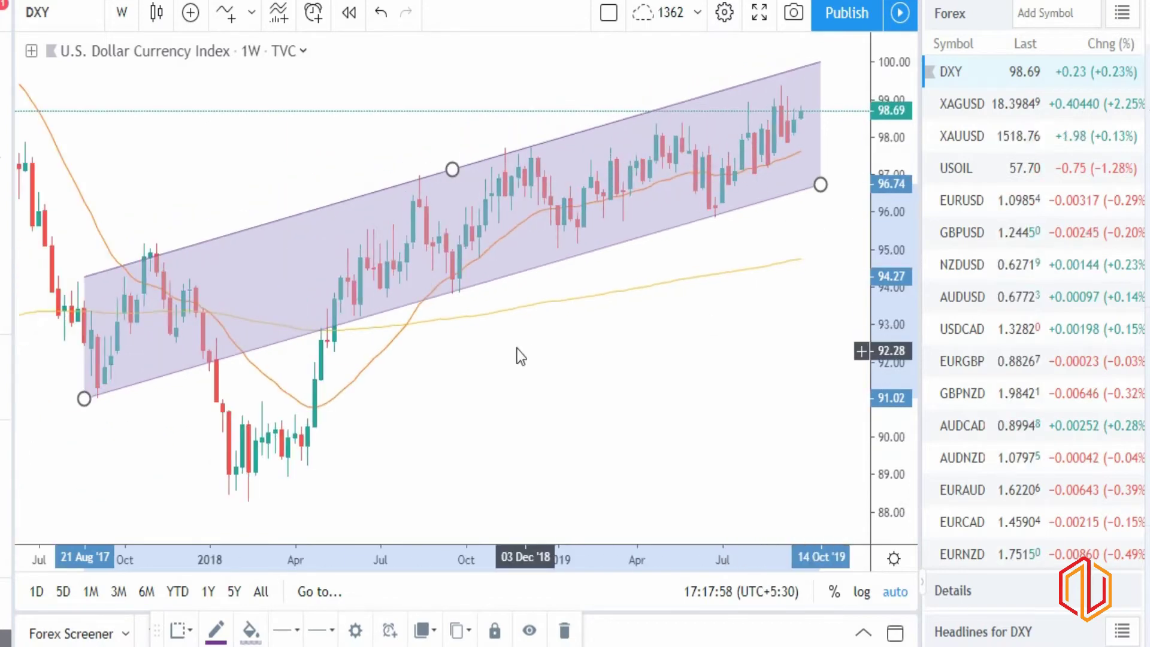
Draw a steeper parallel channel from 24 Jun '19 at about 96.01 to 21 Oct '19 at about 98.82, and delete it.
scroll(530, 335, up, 3)
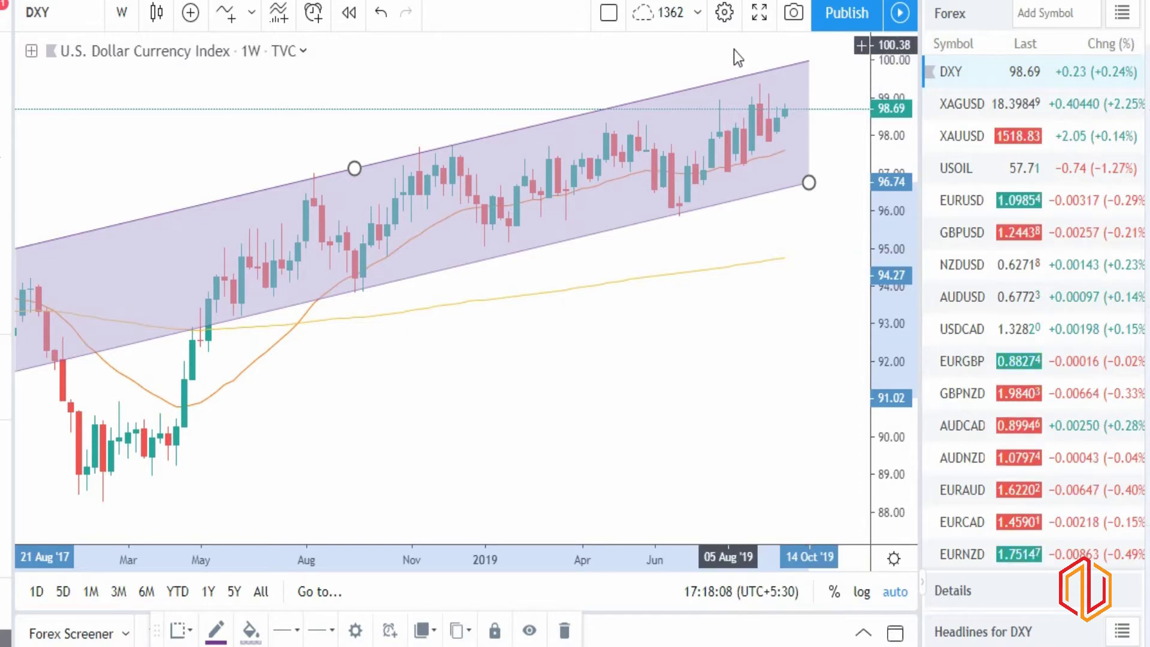
scroll(770, 217, up, 2)
scroll(770, 217, down, 3)
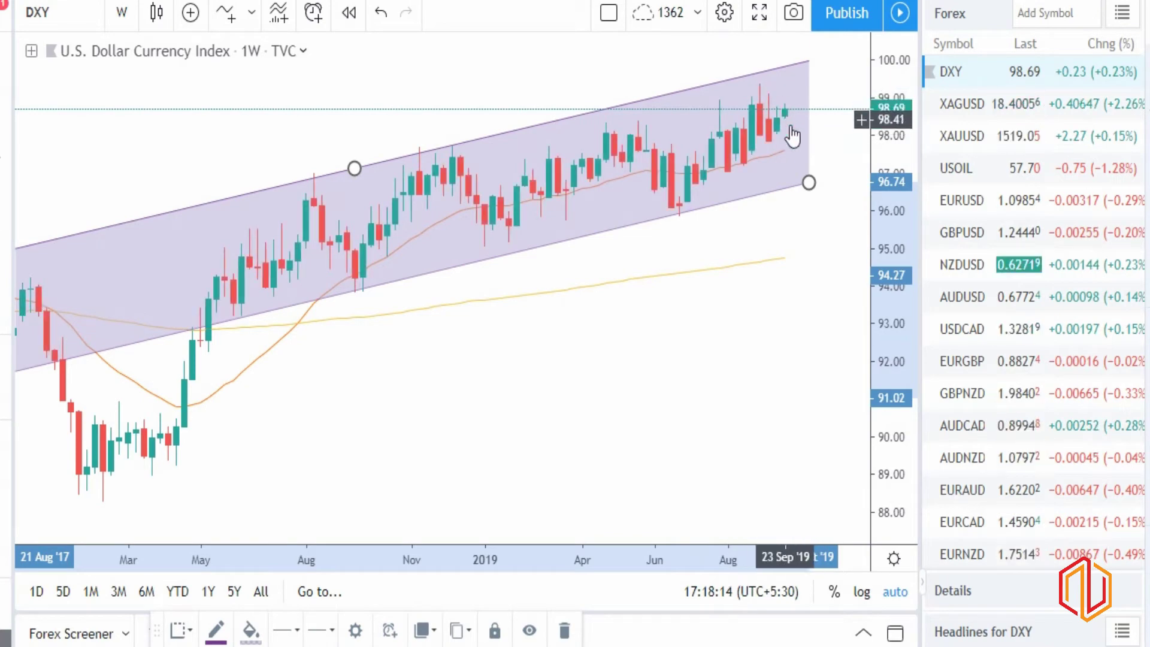
scroll(730, 348, up, 3)
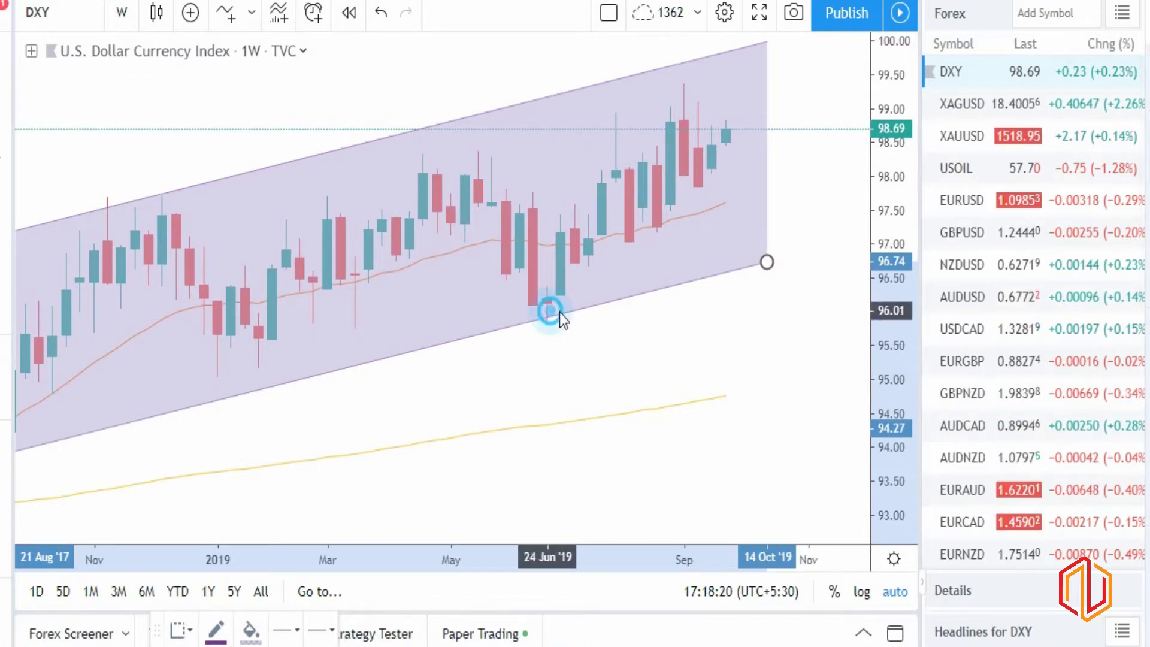
click(786, 123)
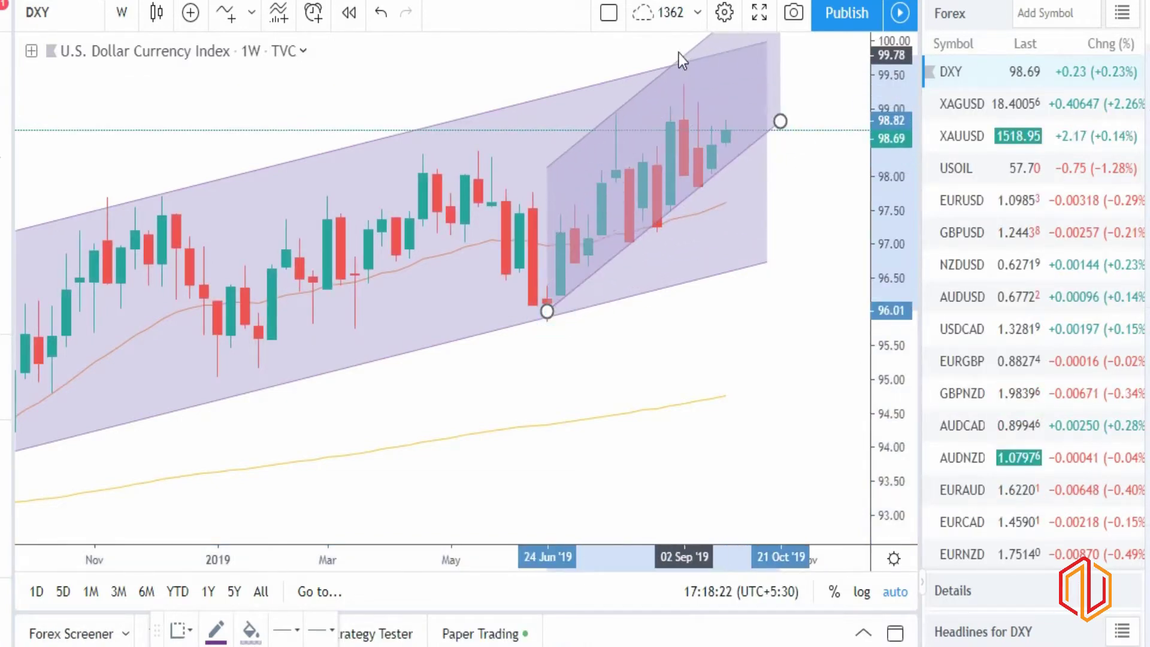
click(698, 90)
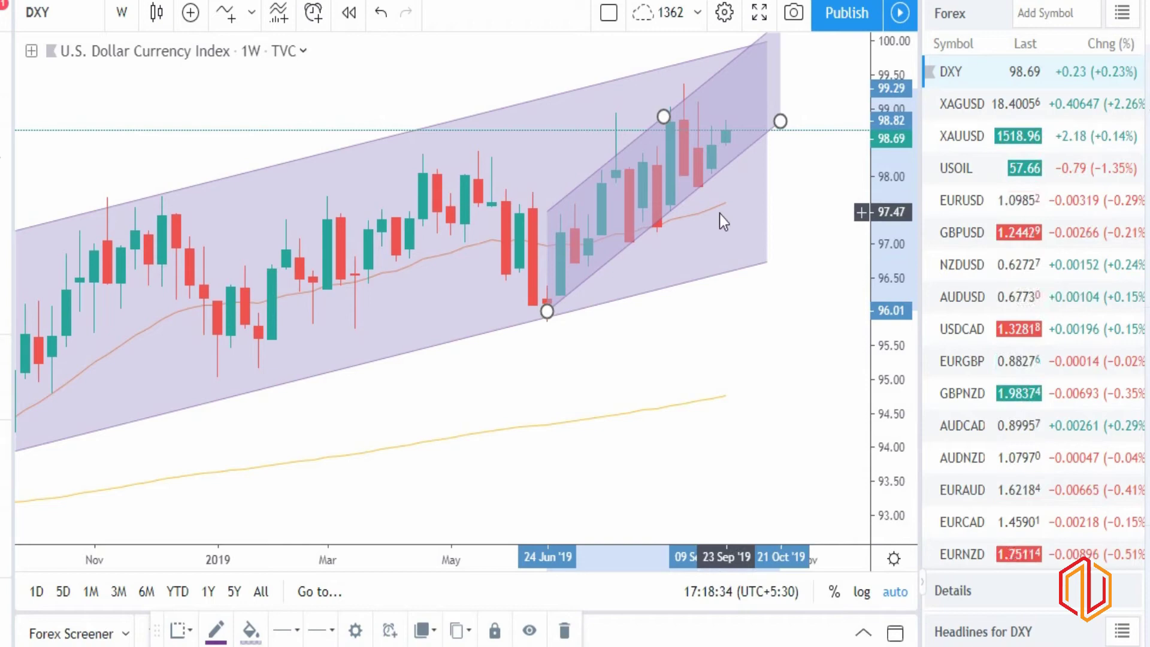
key(Delete)
scroll(493, 117, down, 3)
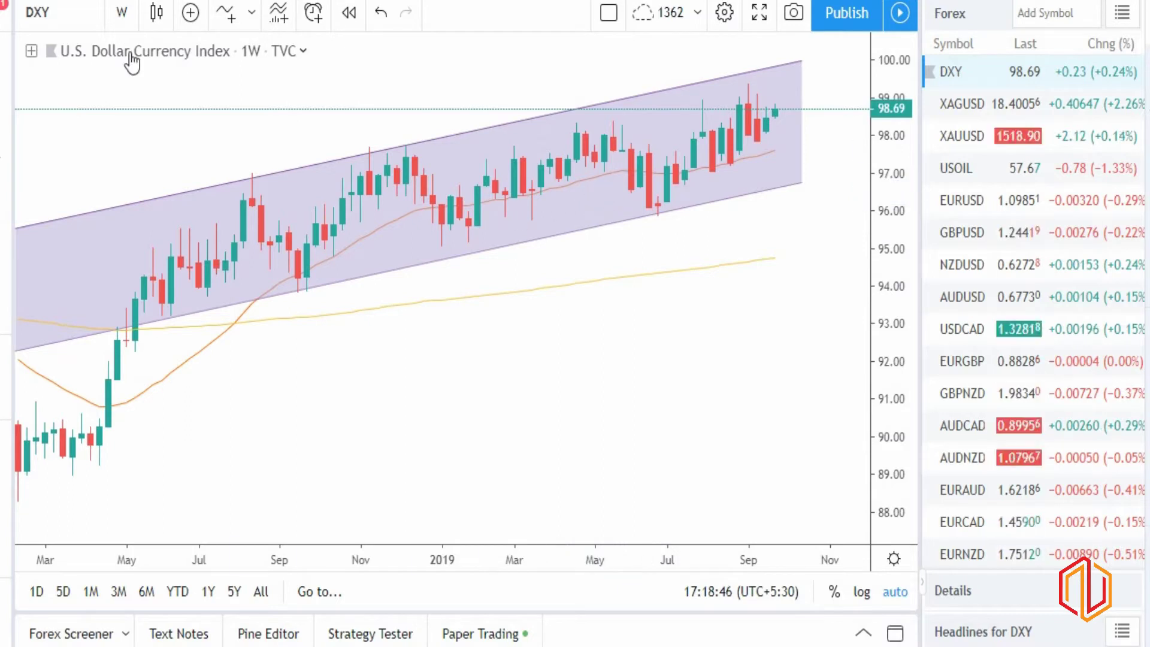
View the dollar index chart at the 1 day interval and return it to 1 week.
click(123, 14)
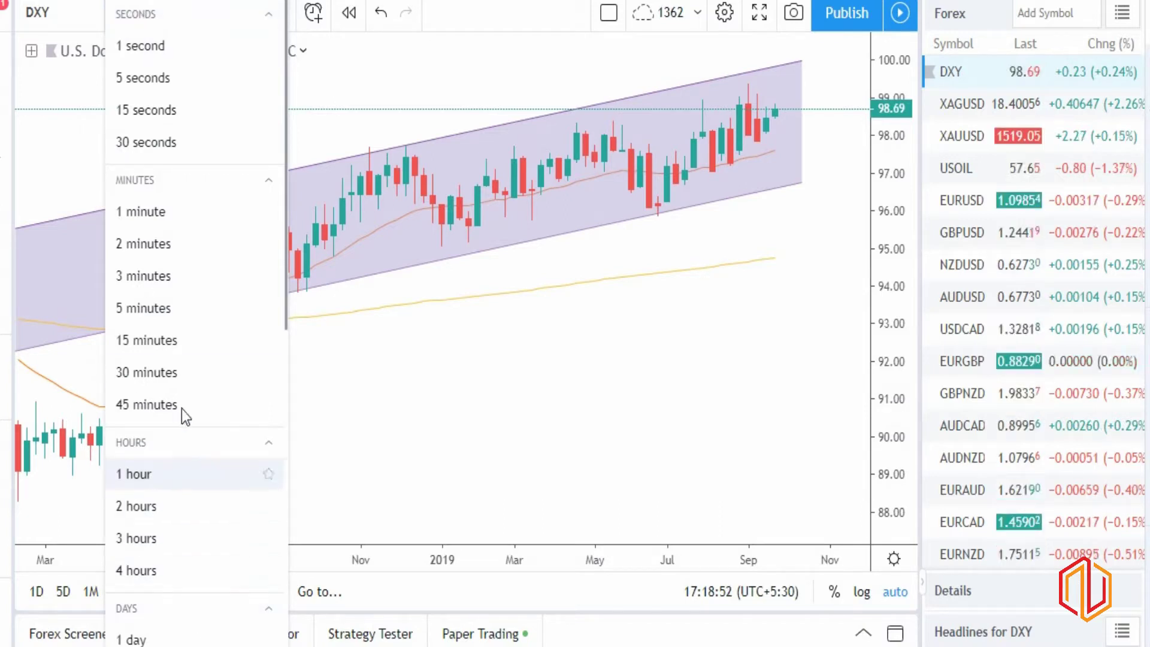
scroll(187, 527, down, 3)
click(174, 436)
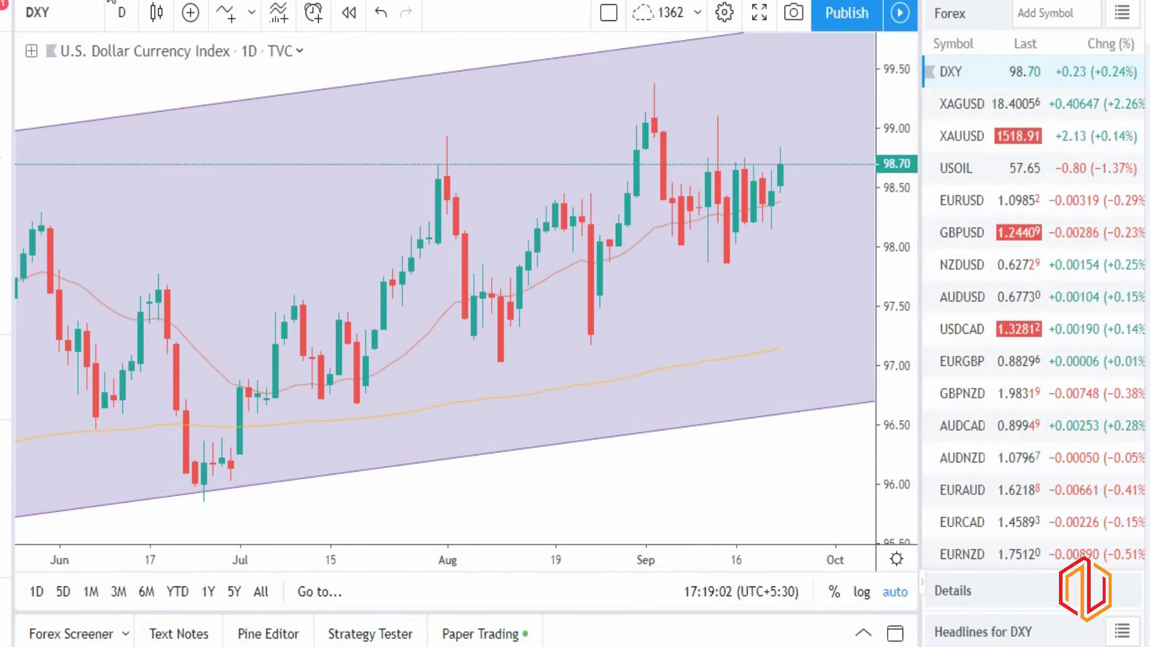
click(123, 14)
scroll(207, 563, down, 3)
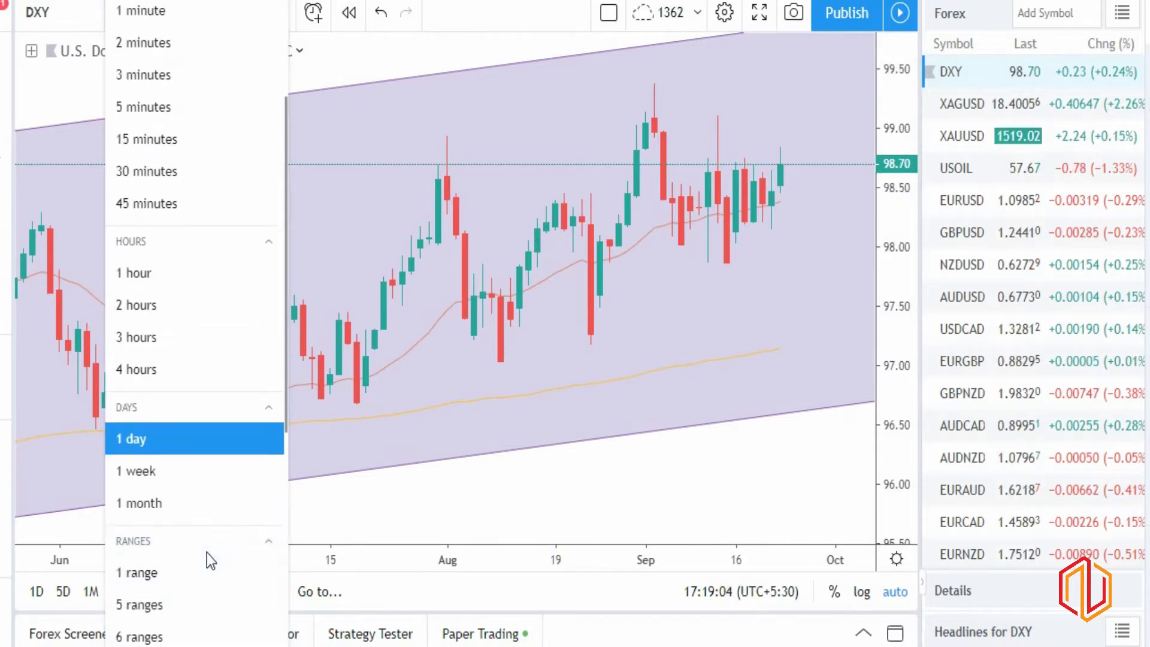
click(184, 476)
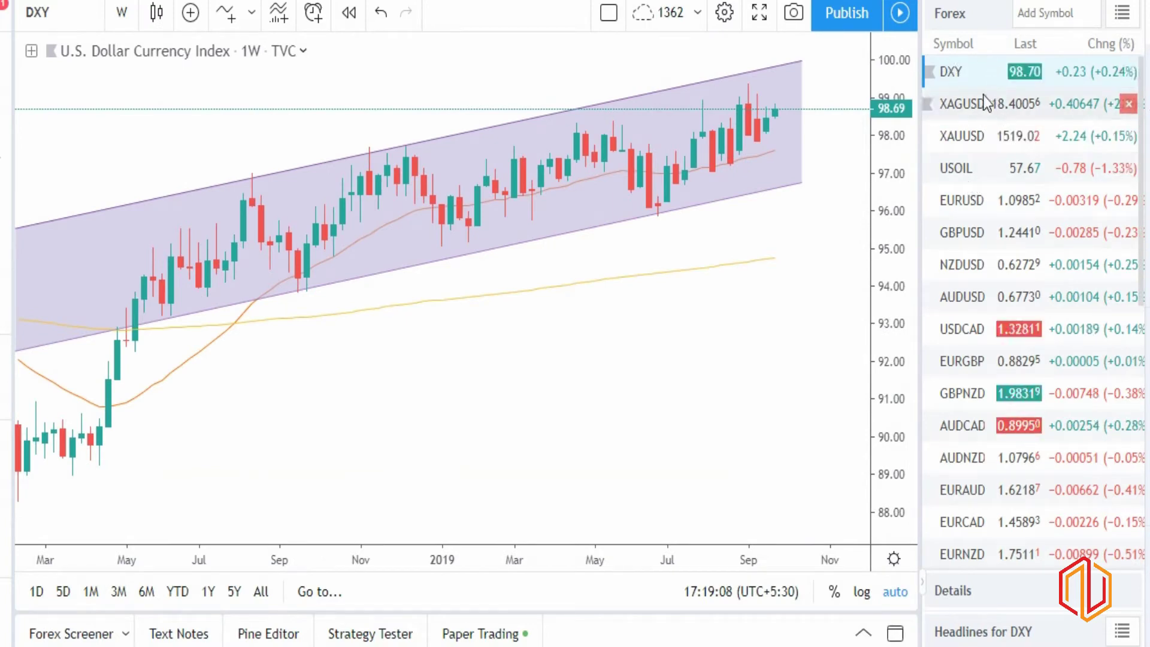
Open the weekly XAUUSD chart and clear its existing trend lines and channel.
click(983, 145)
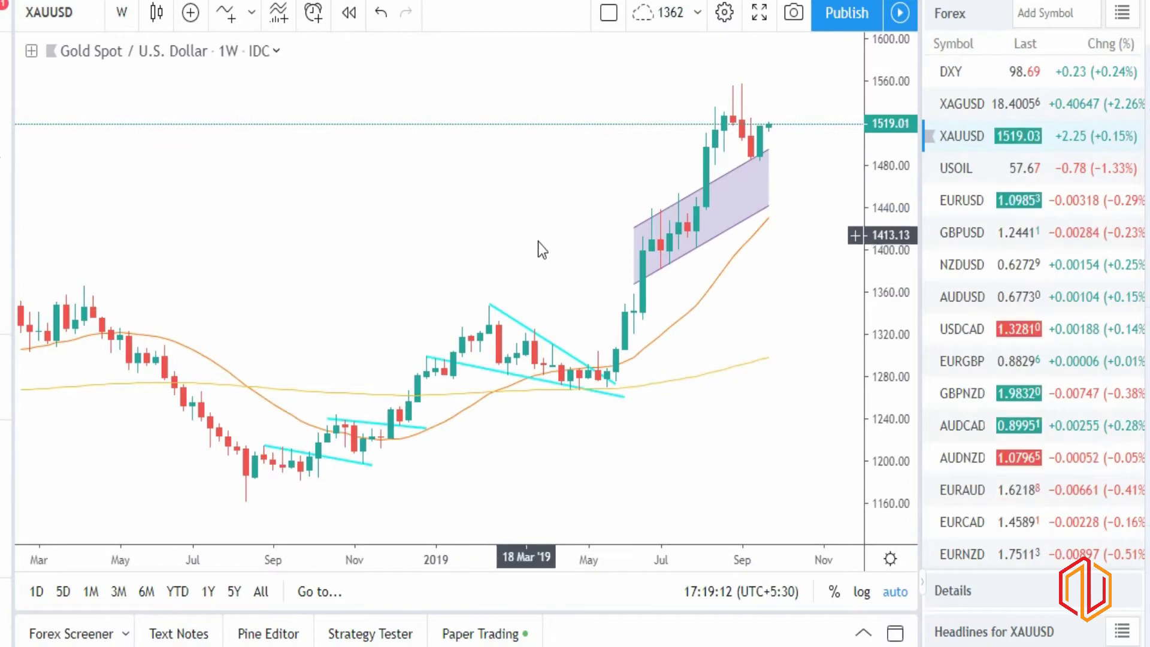
scroll(727, 438, up, 3)
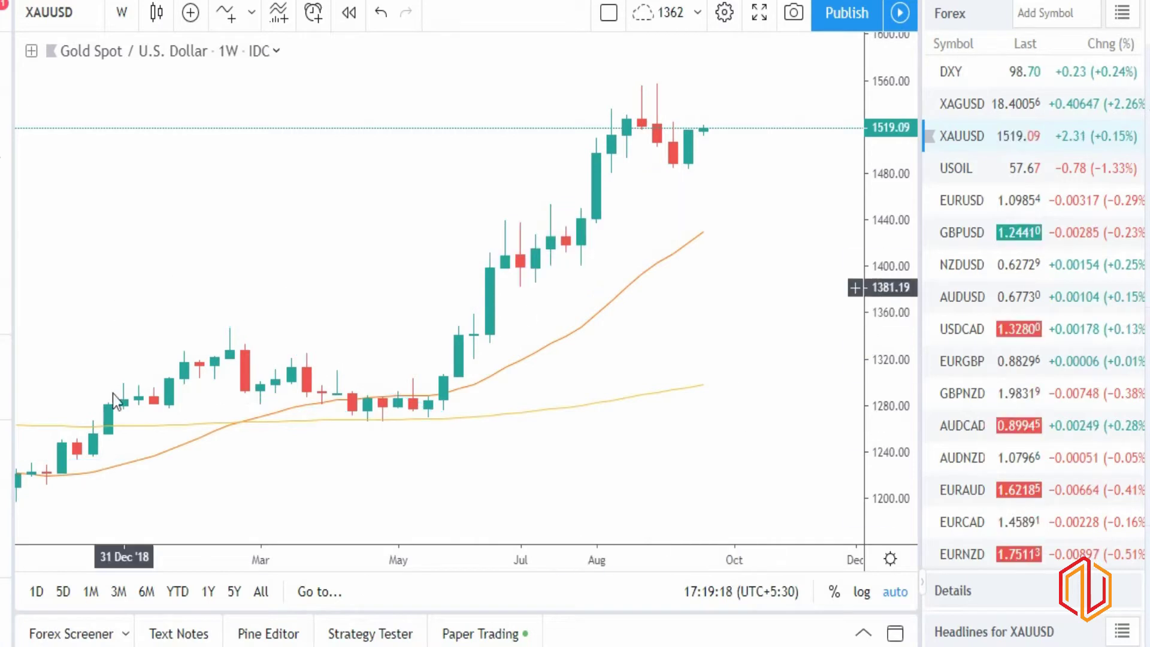
scroll(541, 463, down, 5)
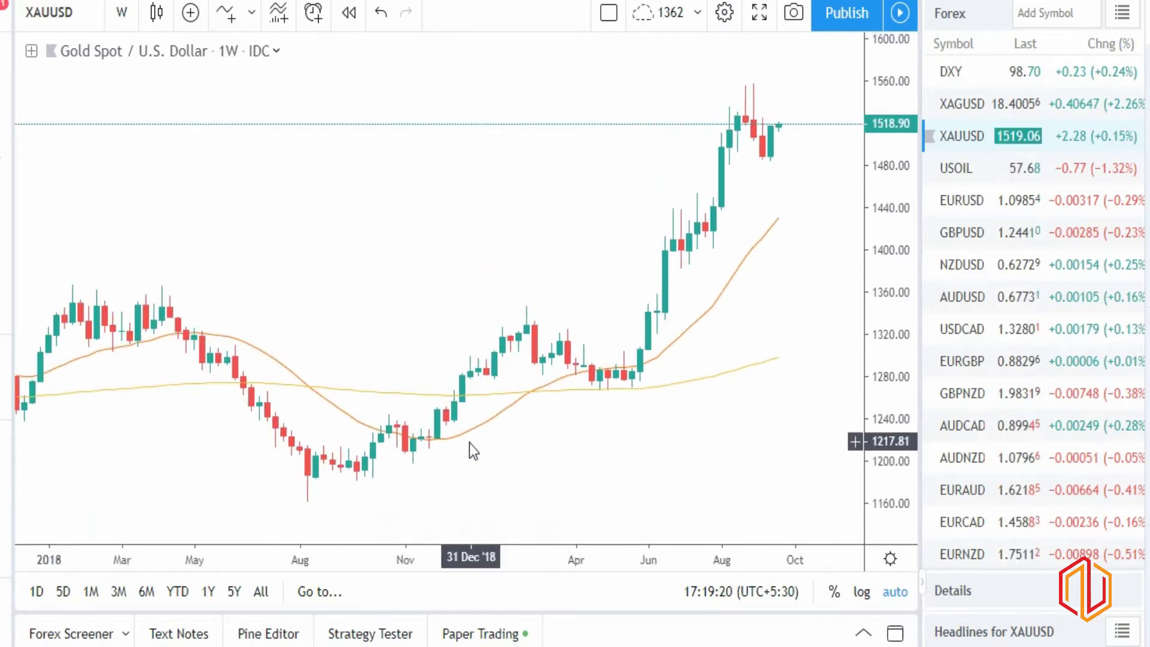
scroll(469, 443, up, 5)
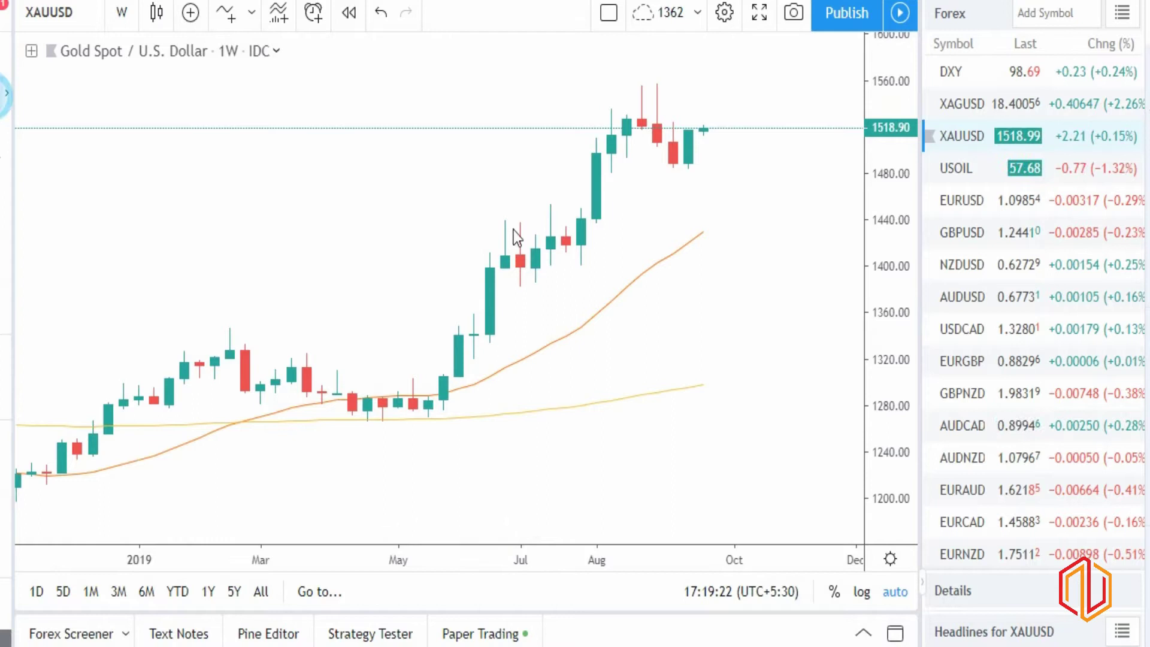
Draw a parallel channel on XAUUSD from 24 Jun '19 at about 1437.49 to 14 Oct '19 at about 1501.58, and delete it.
click(519, 250)
click(505, 223)
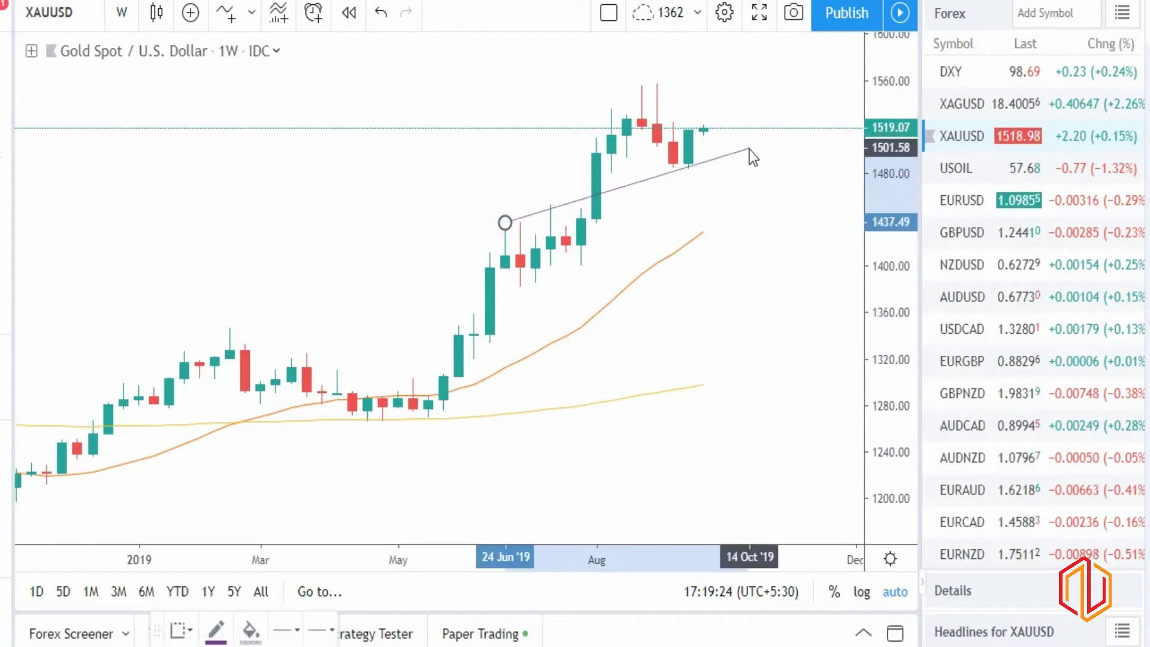
click(749, 150)
click(738, 223)
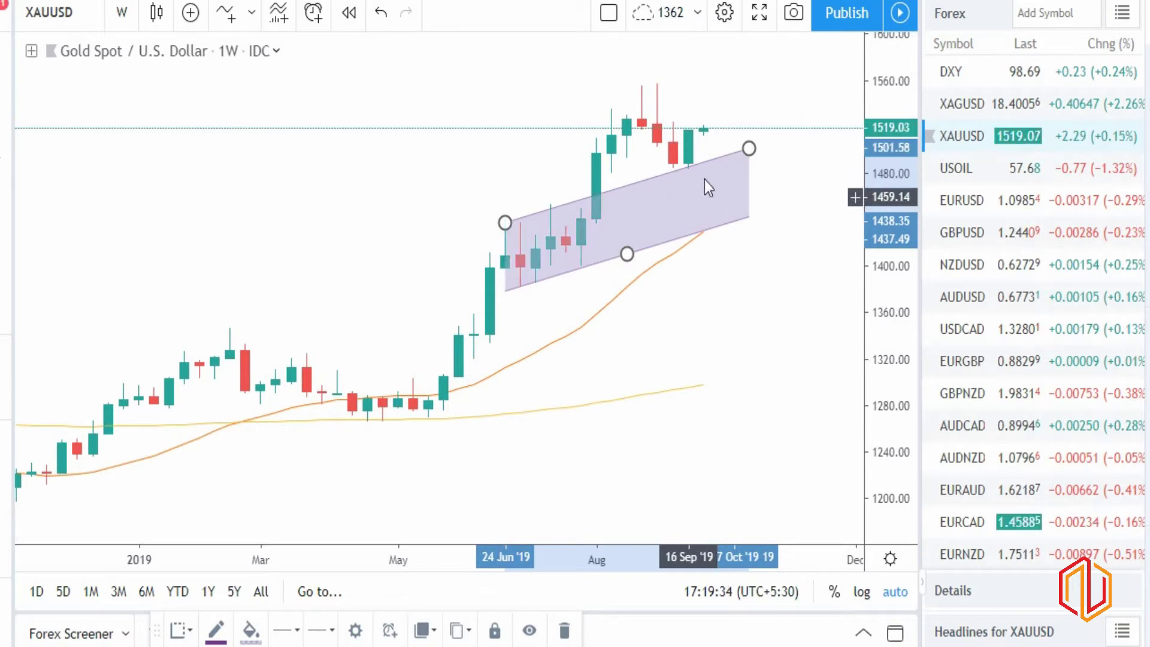
scroll(659, 215, down, 4)
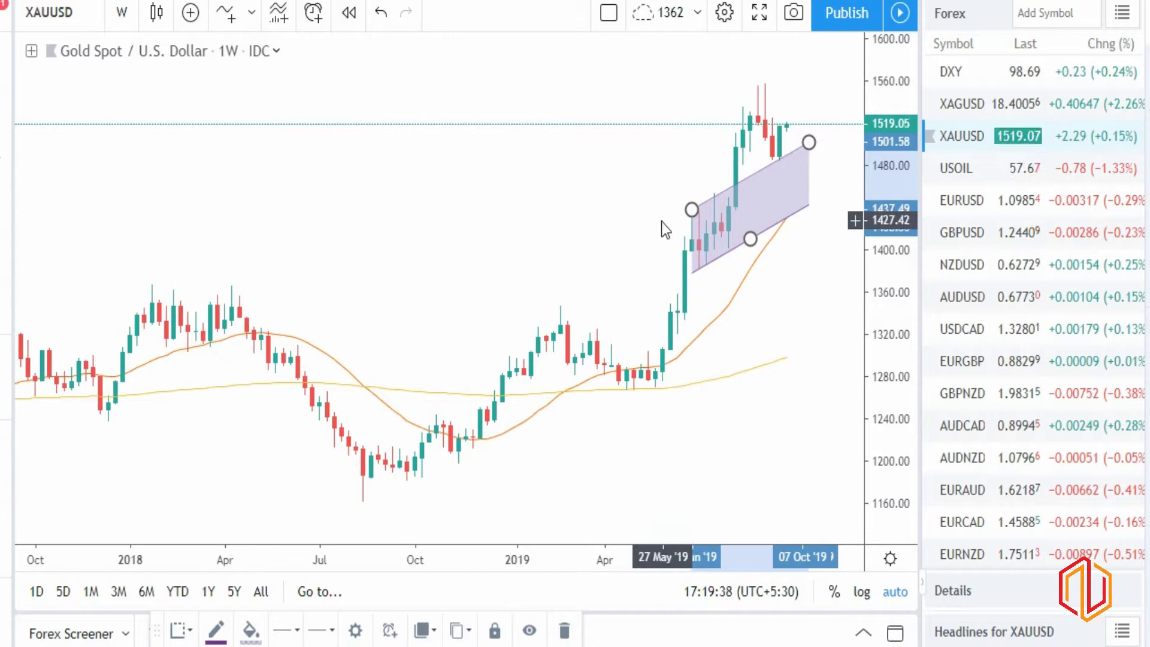
key(Delete)
Draw a trend line on the gold chart from 22 Apr '13 at about 1421.38 to 09 Sep '19 at about 1342.20.
scroll(623, 241, down, 4)
scroll(627, 177, down, 2)
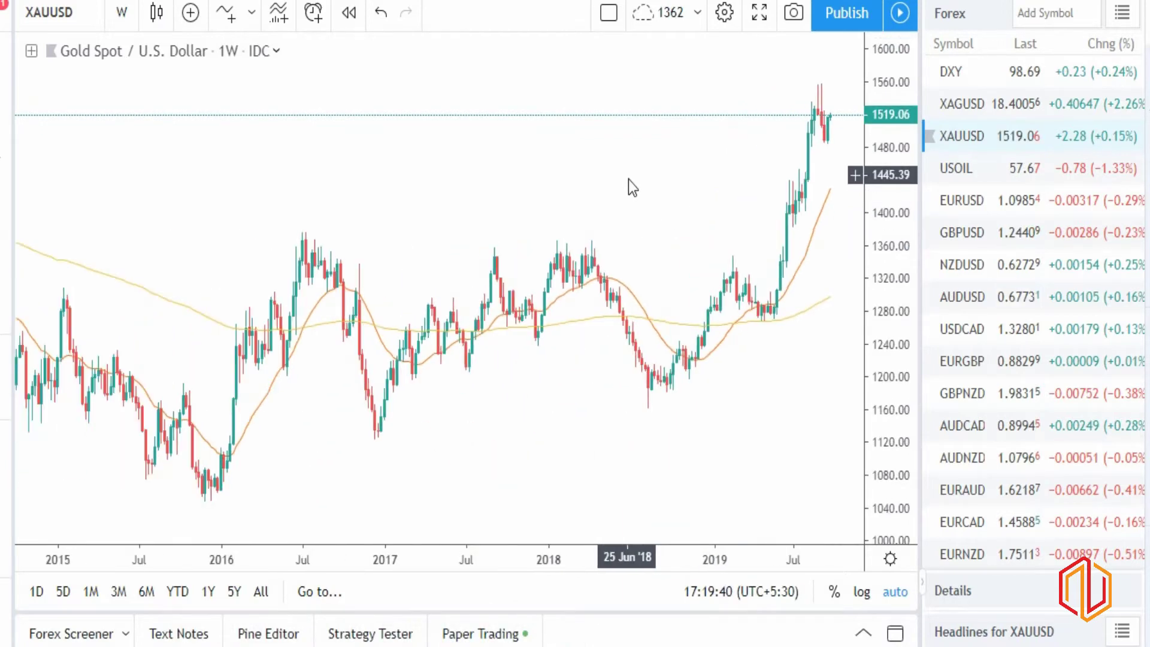
scroll(624, 178, down, 3)
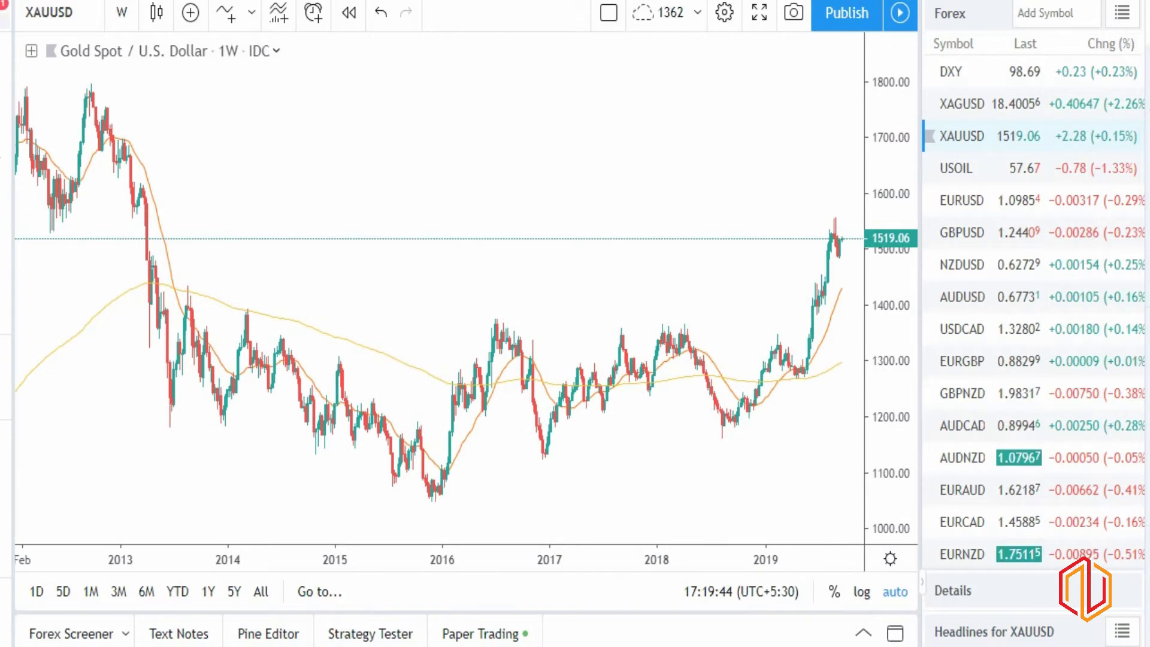
click(6, 92)
click(9, 94)
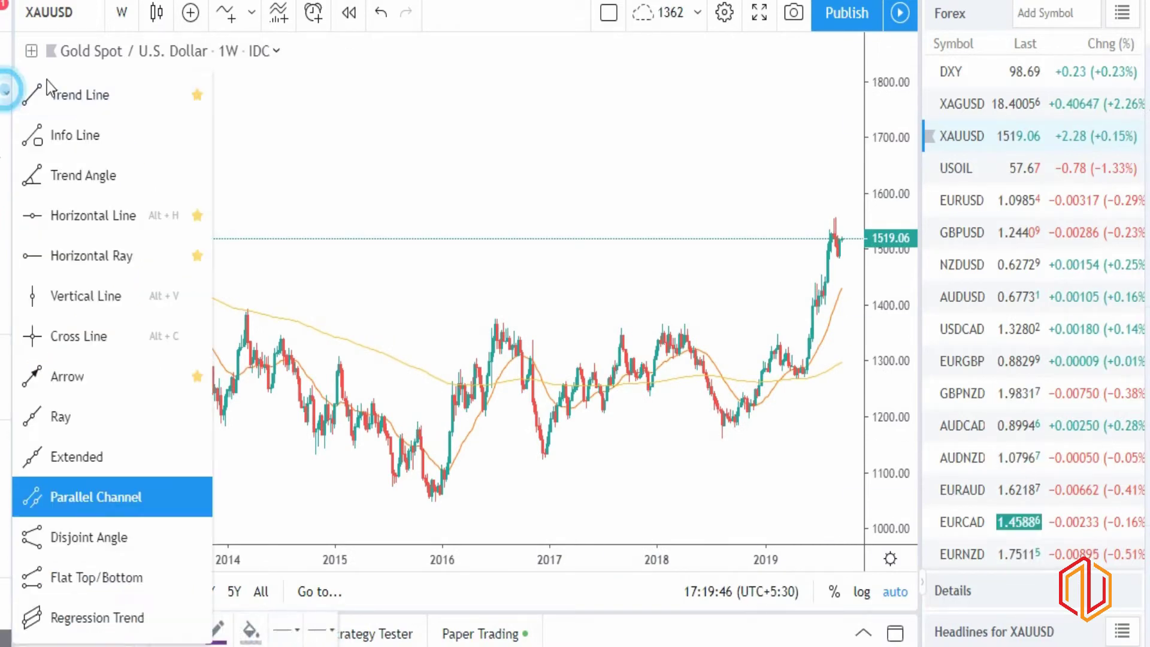
click(82, 90)
click(151, 293)
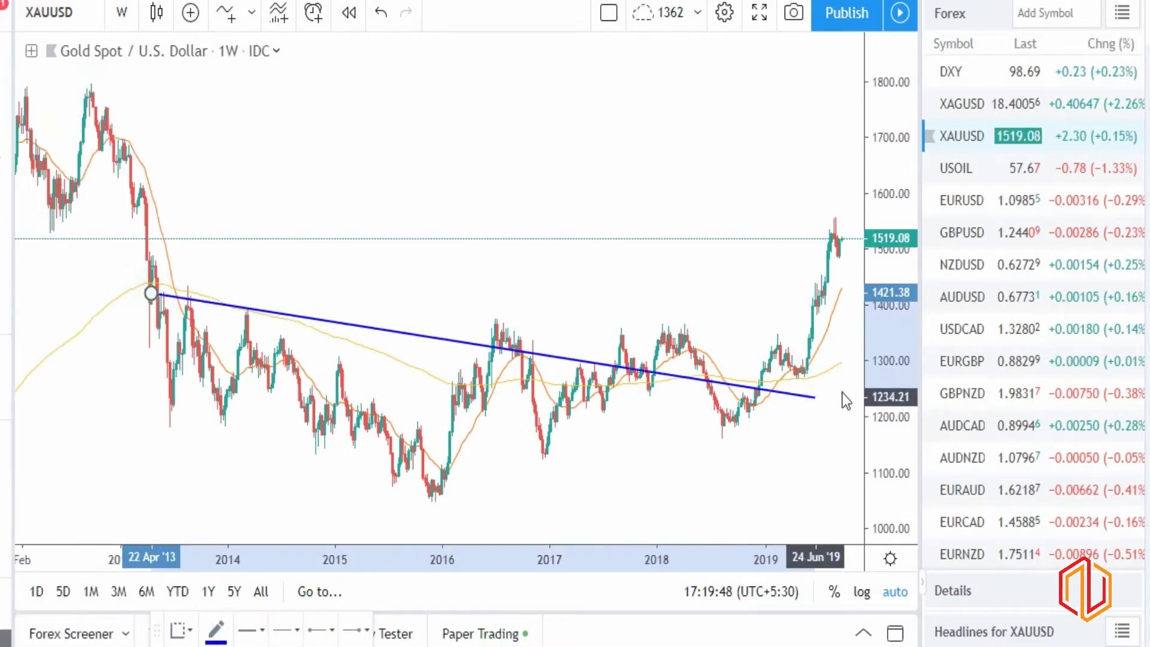
click(839, 339)
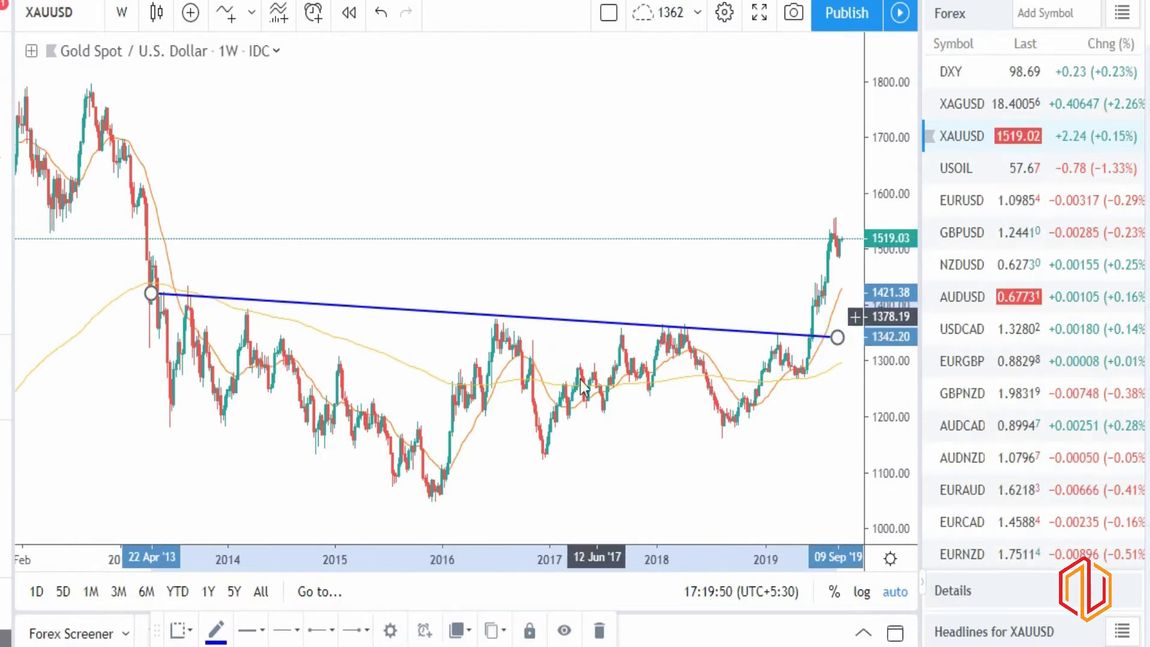
Draw a second trend line from 30 May '11 at about 1578.97 to 02 Sep '19 at about 1541.01.
scroll(571, 407, up, 4)
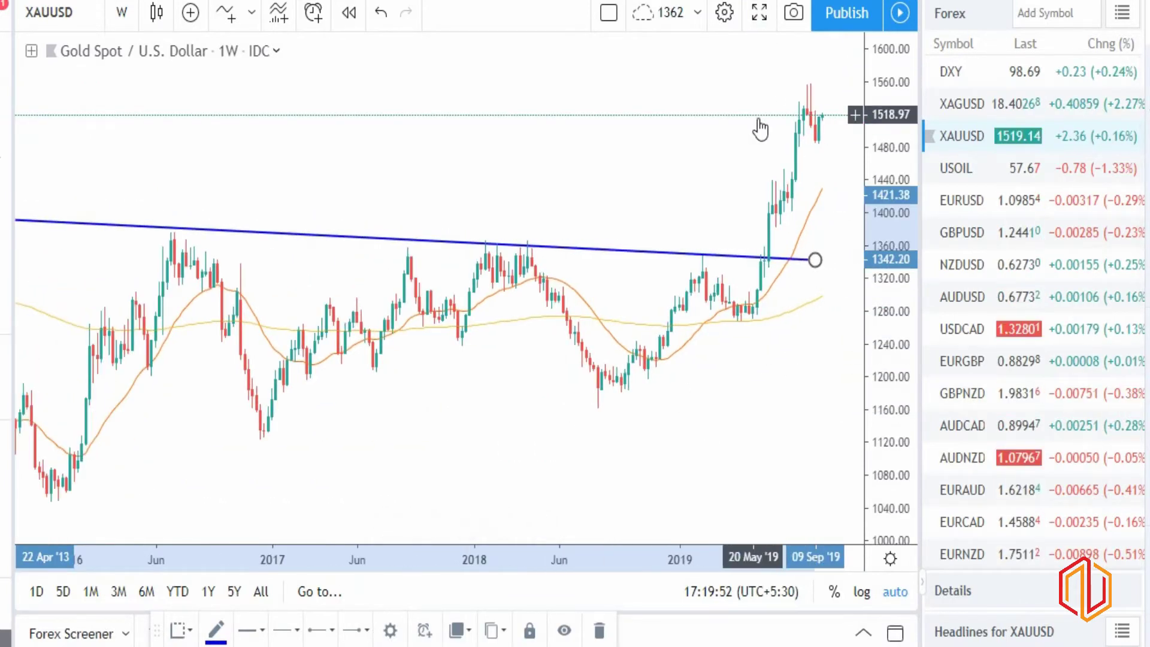
scroll(760, 129, down, 3)
scroll(760, 128, down, 1)
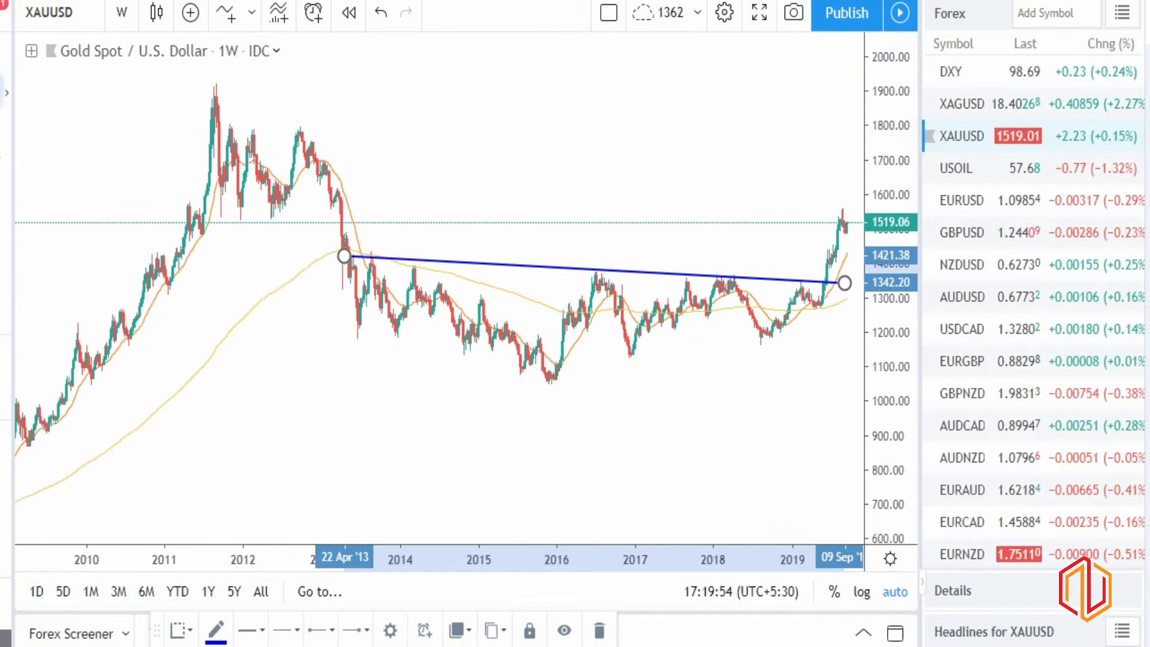
key(alt+t)
click(194, 201)
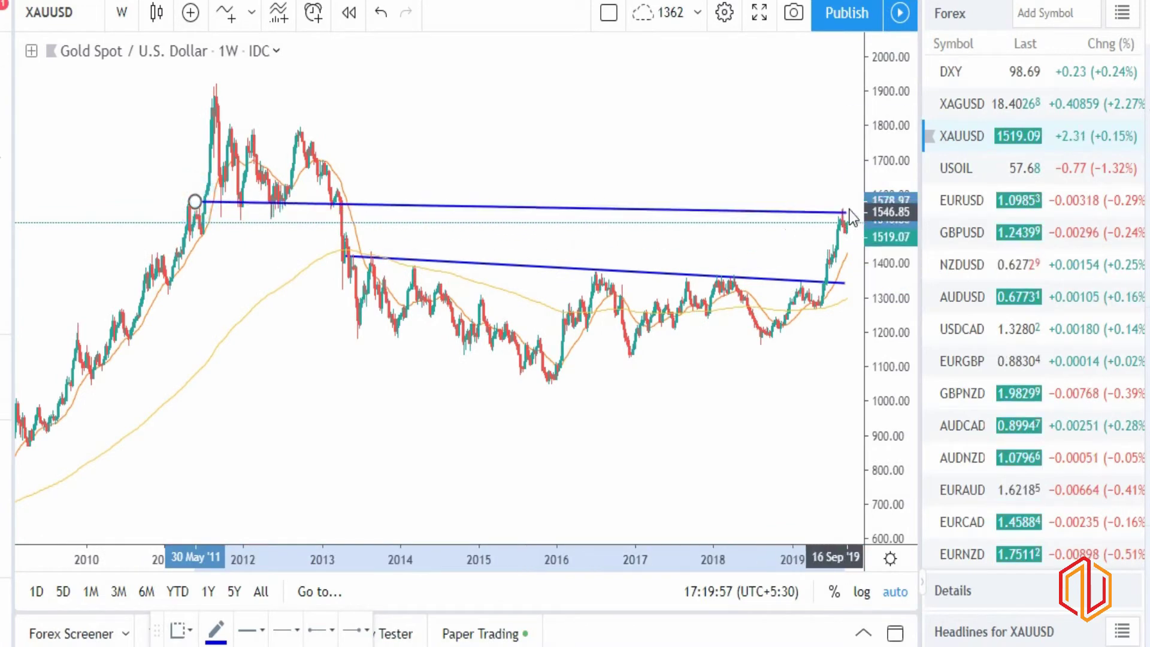
click(844, 213)
Draw a third trend line above the others from 17 Oct '11 at about 1800.92 to 03 Jun '19 at about 1768.79.
scroll(668, 283, up, 2)
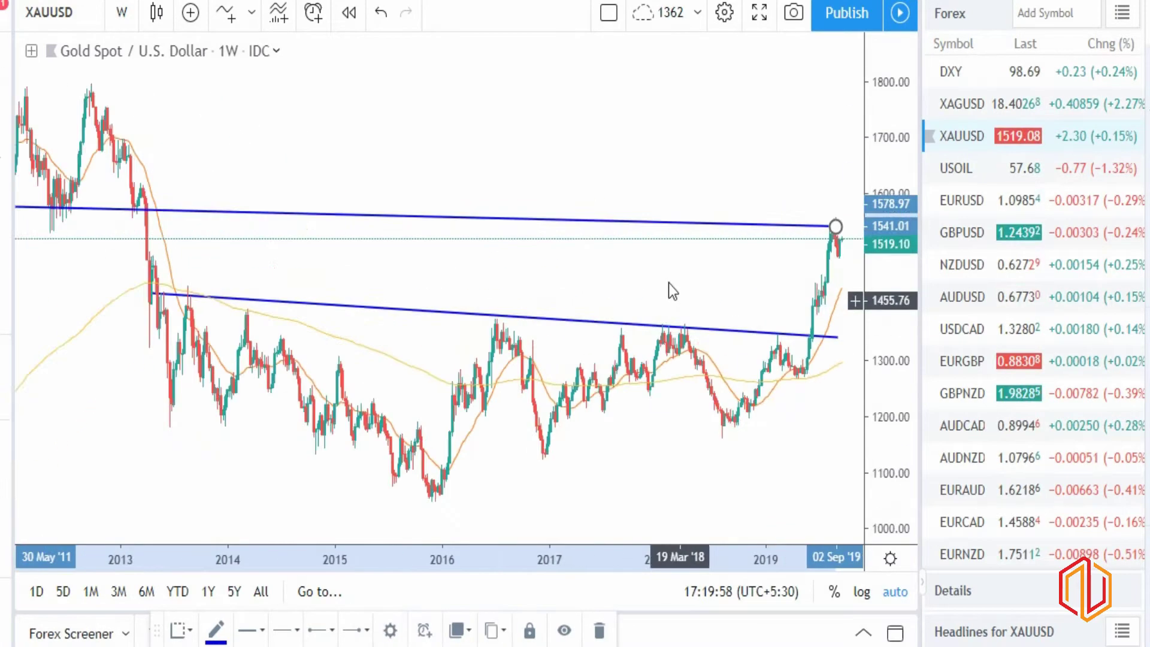
scroll(669, 291, up, 2)
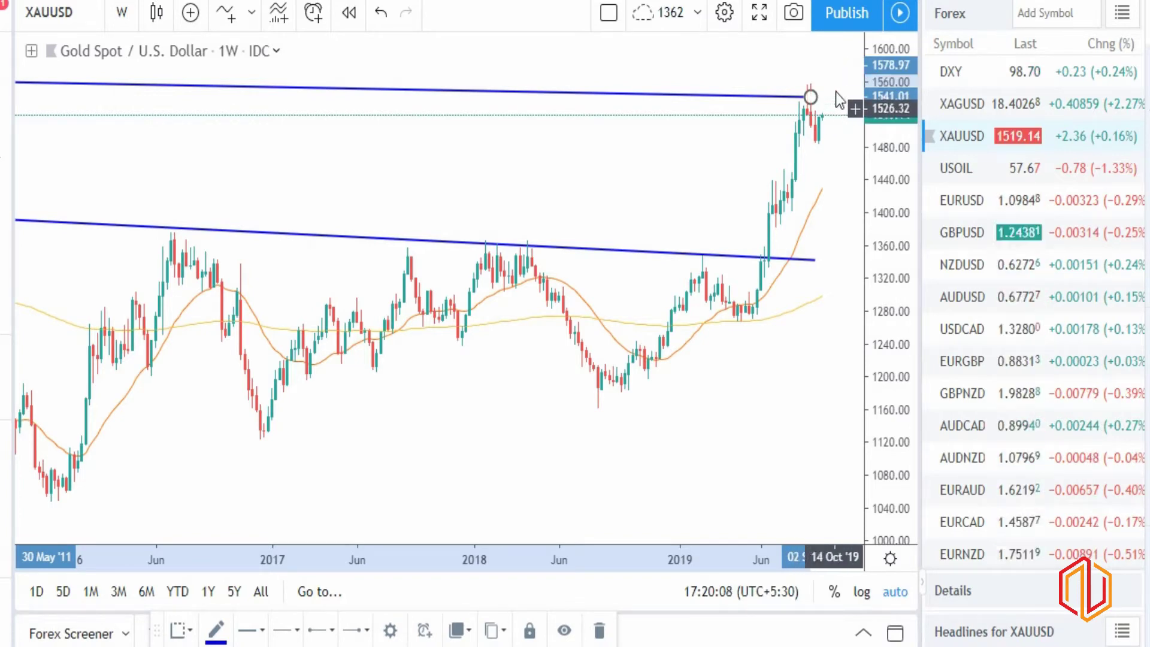
scroll(833, 96, down, 5)
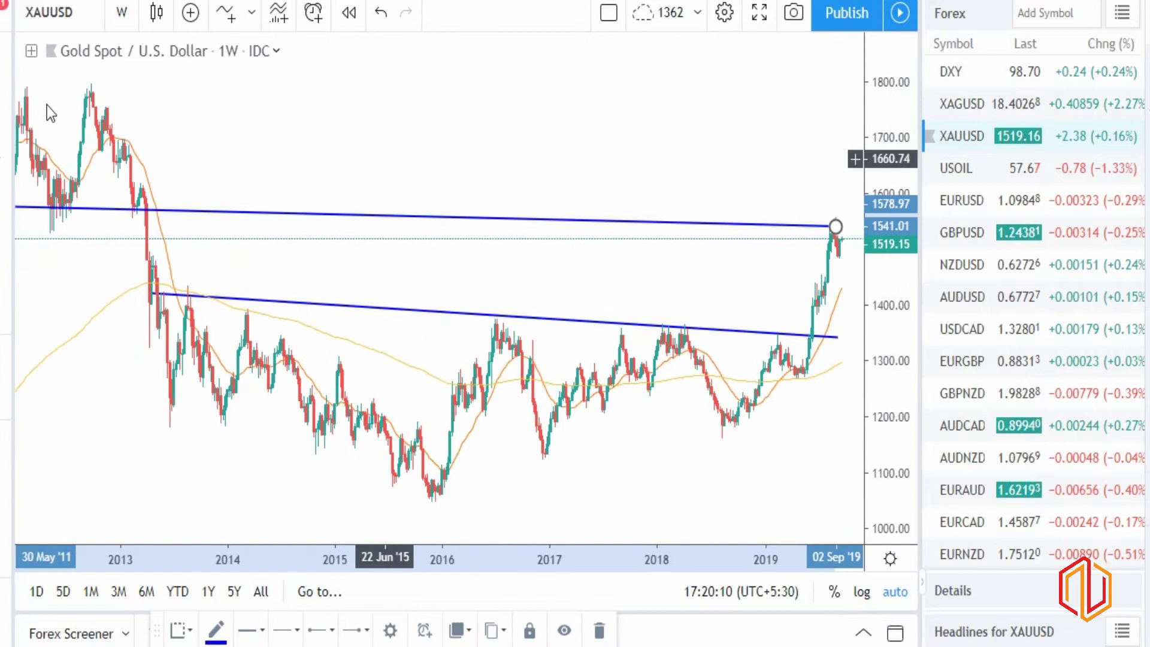
scroll(419, 129, down, 3)
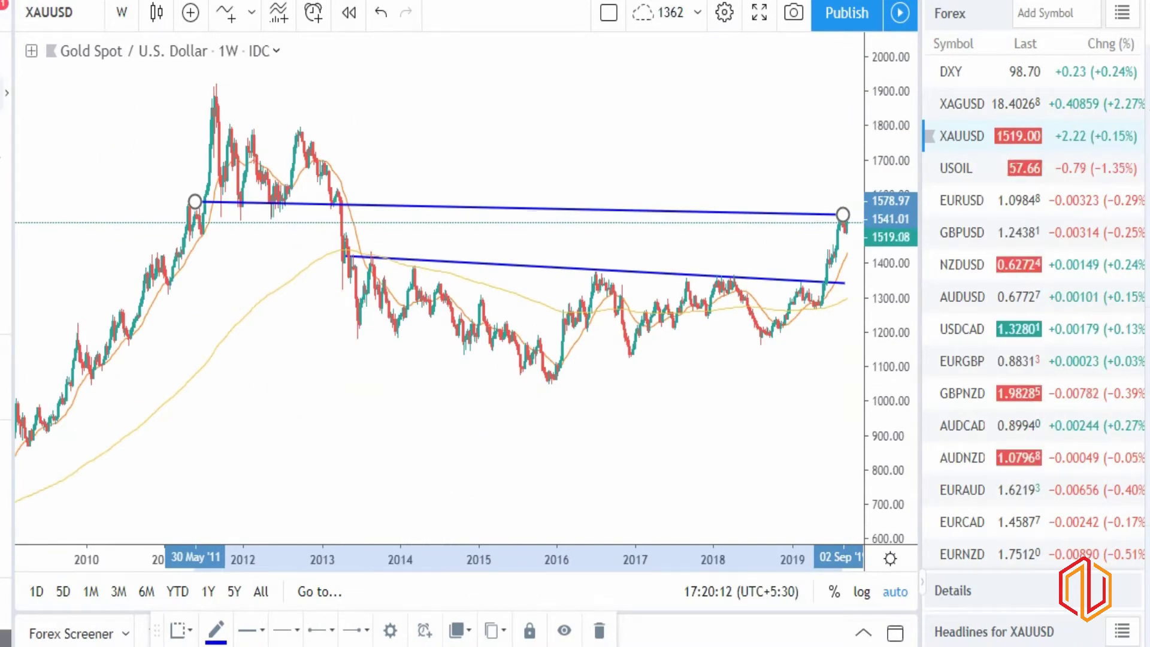
click(225, 124)
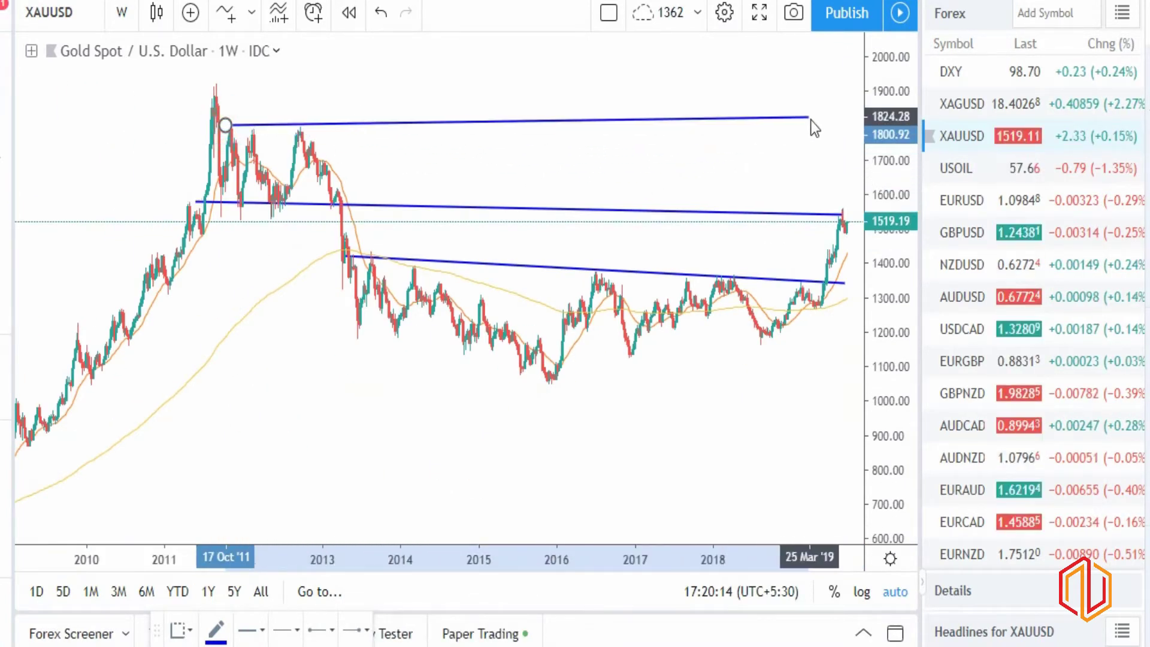
click(827, 146)
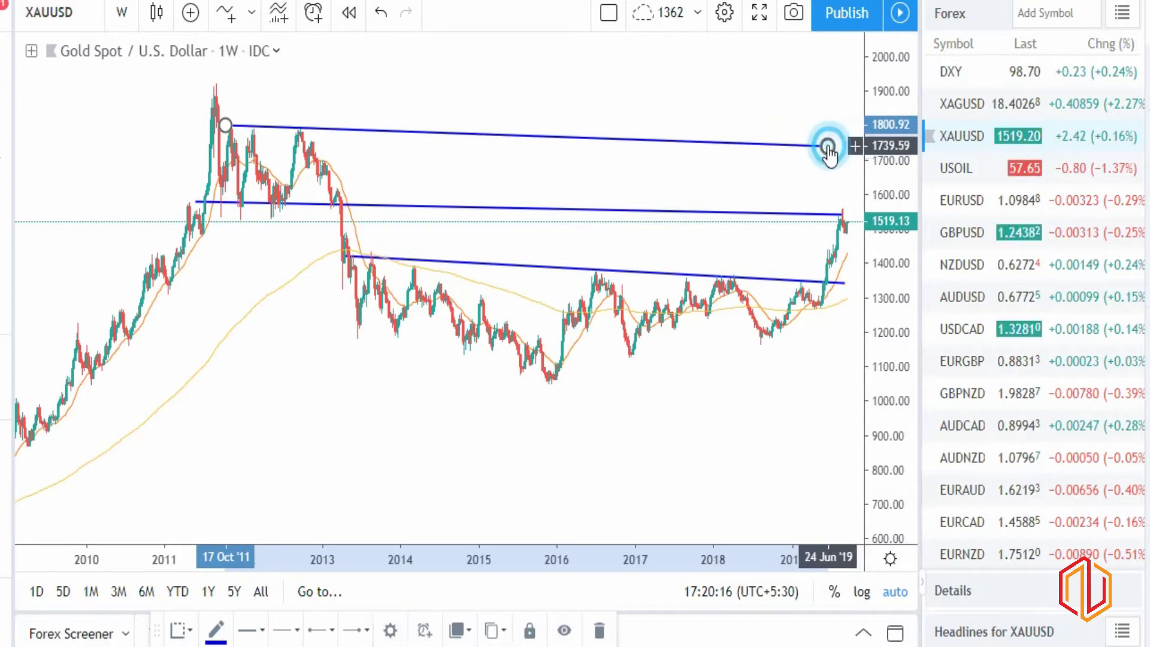
drag(826, 146, 826, 138)
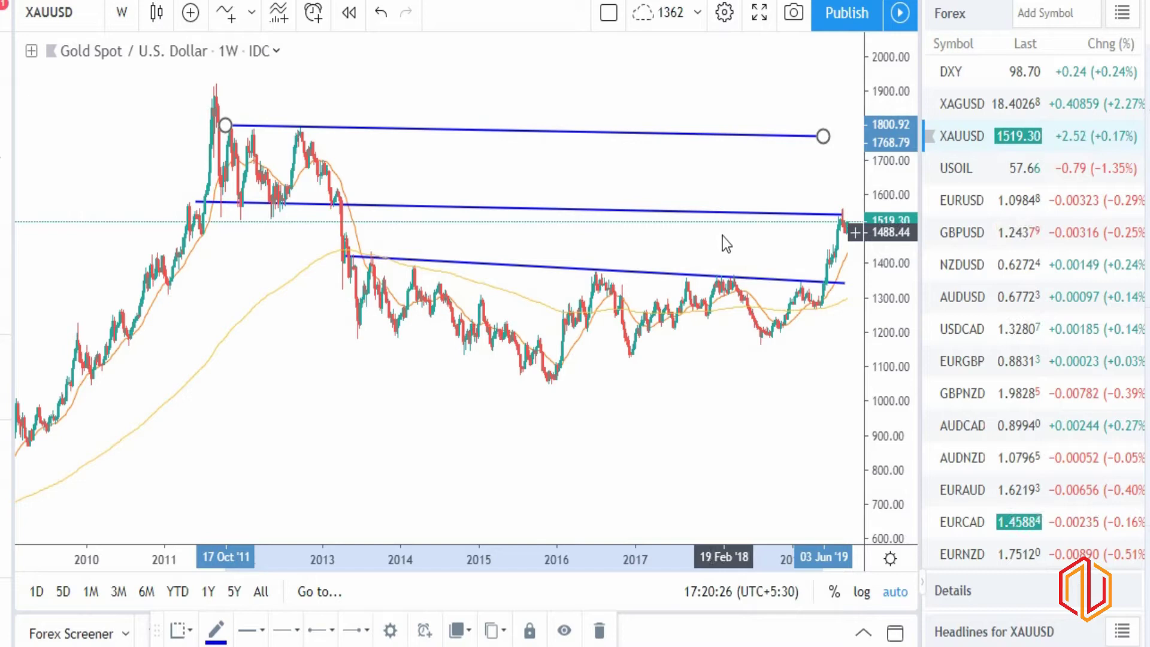
Delete all three trend lines from the XAUUSD chart.
key(Delete)
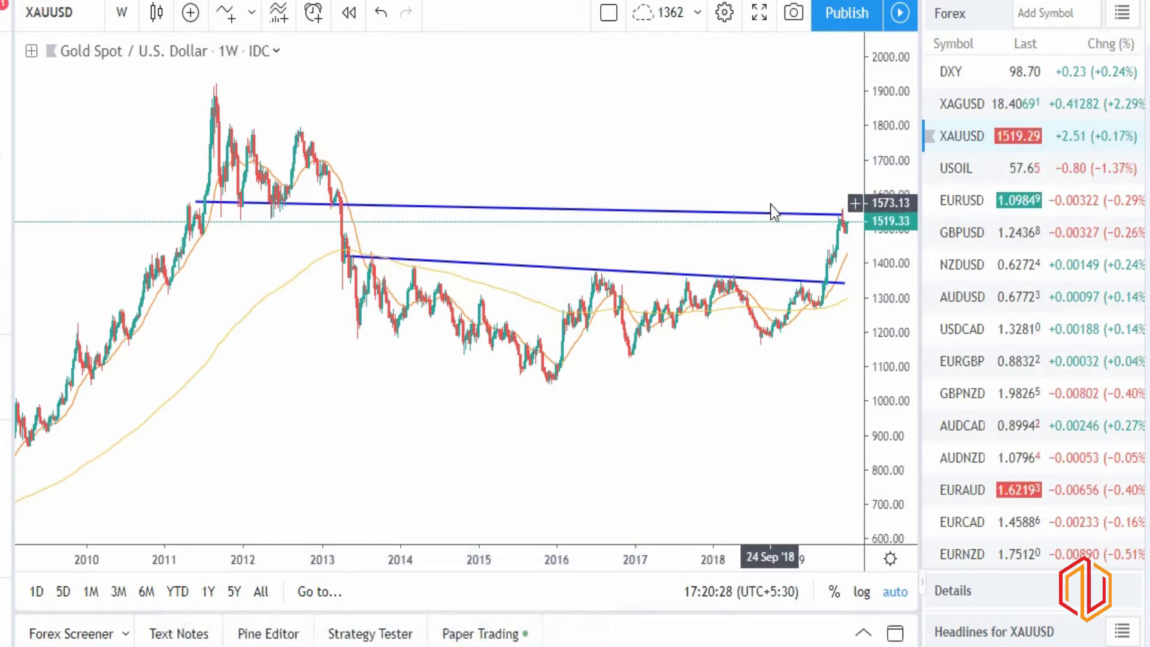
click(771, 213)
key(Delete)
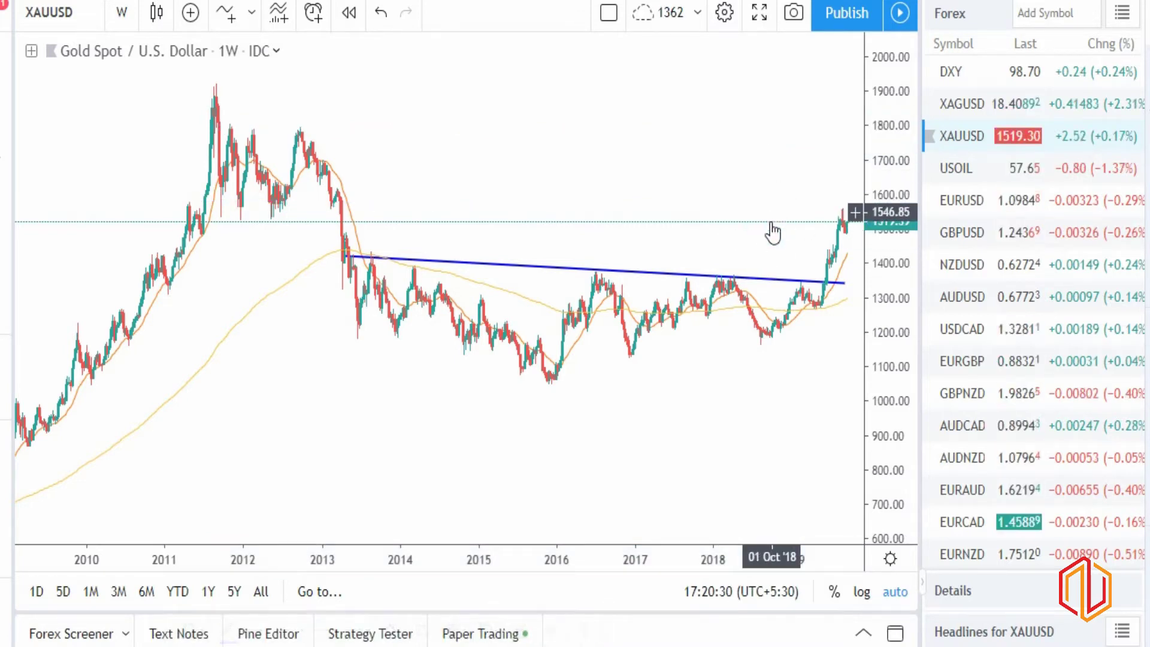
click(756, 279)
key(Delete)
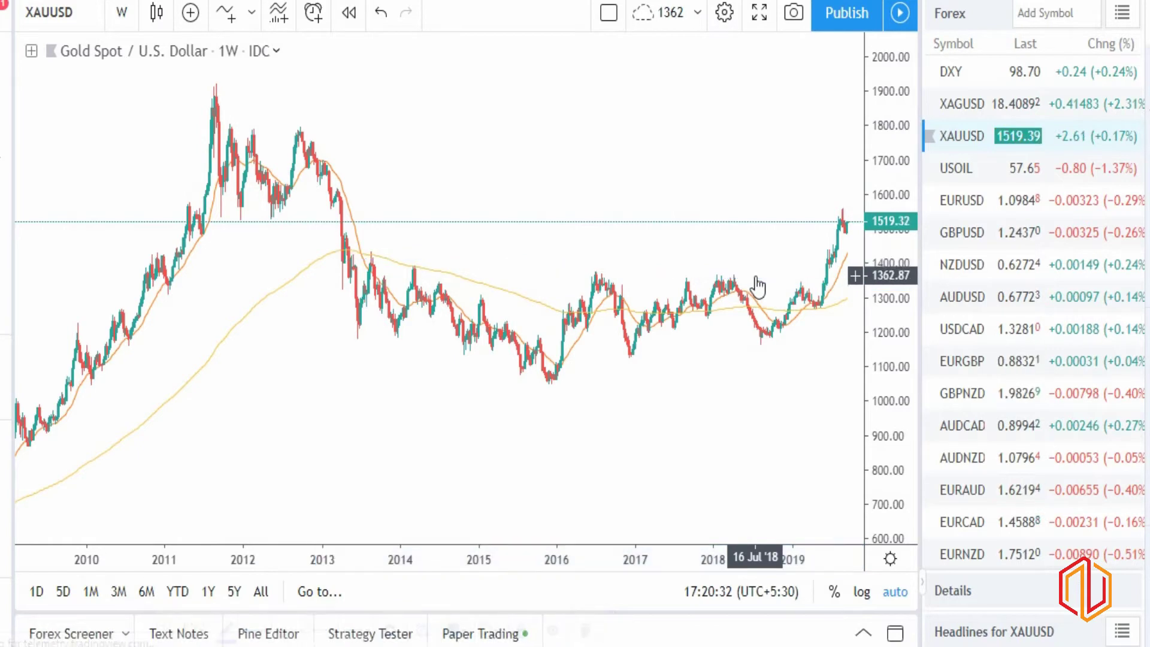
Draw a descending trend line from 18 Apr '11 at about 1581.69 to 09 Sep '19 at about 1470.42.
scroll(733, 304, up, 4)
scroll(733, 299, up, 2)
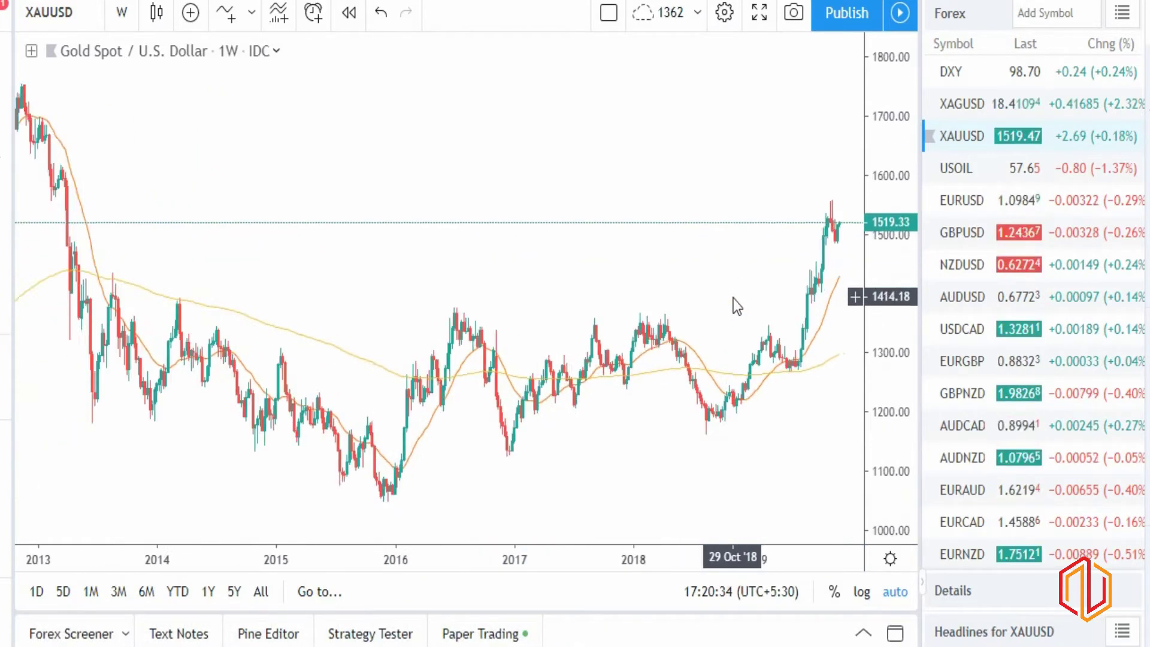
scroll(733, 298, down, 3)
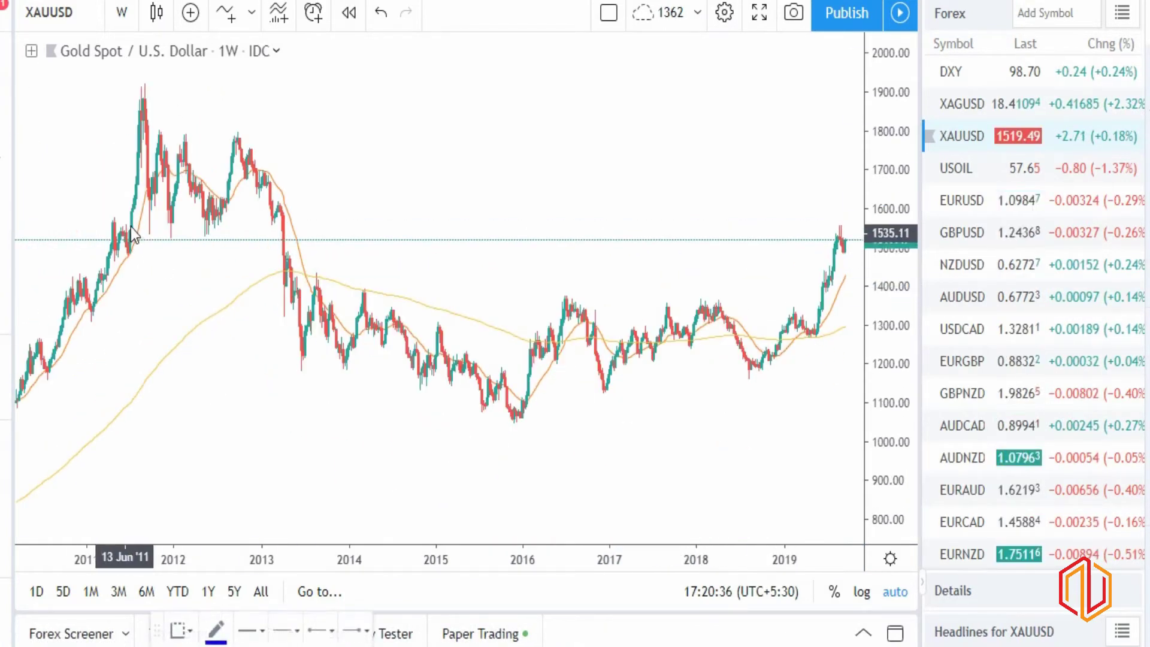
click(111, 215)
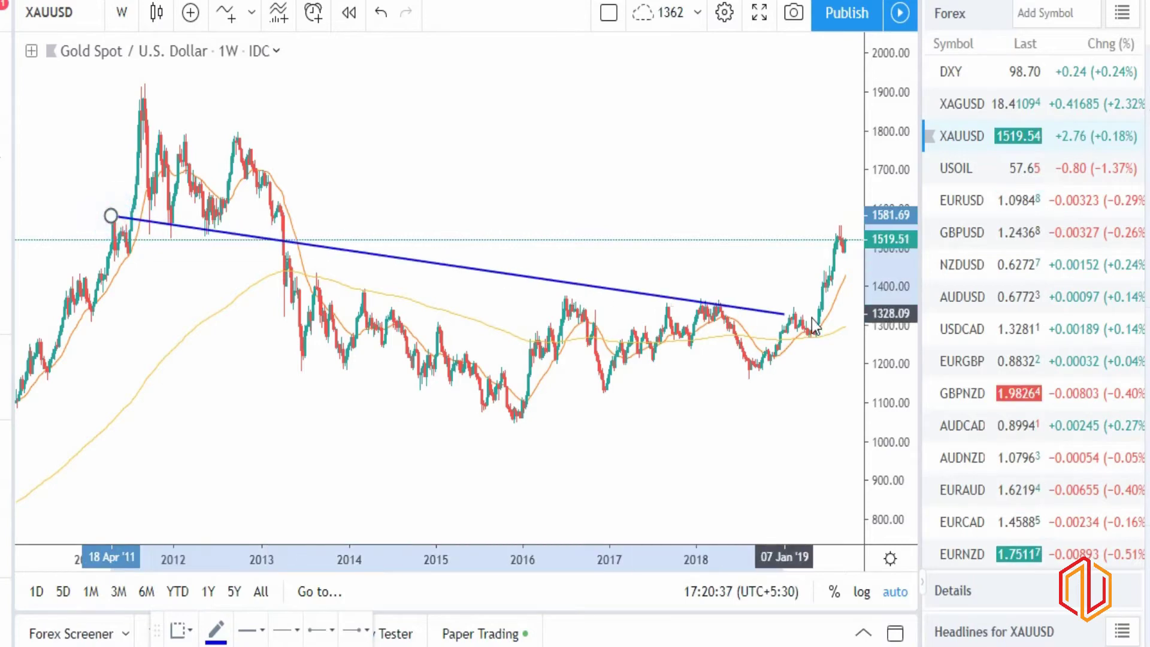
click(844, 258)
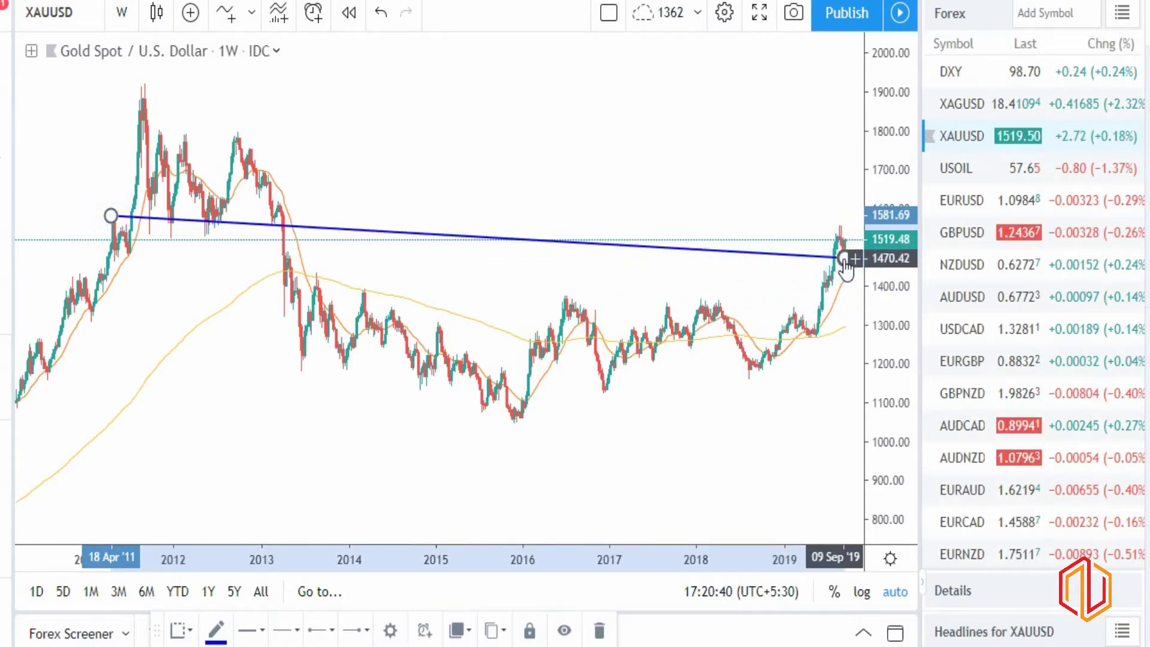
Move the trend line's later end to 30 Sep '19 at about 1477.73 and examine its fit with the recent lows.
scroll(422, 286, up, 3)
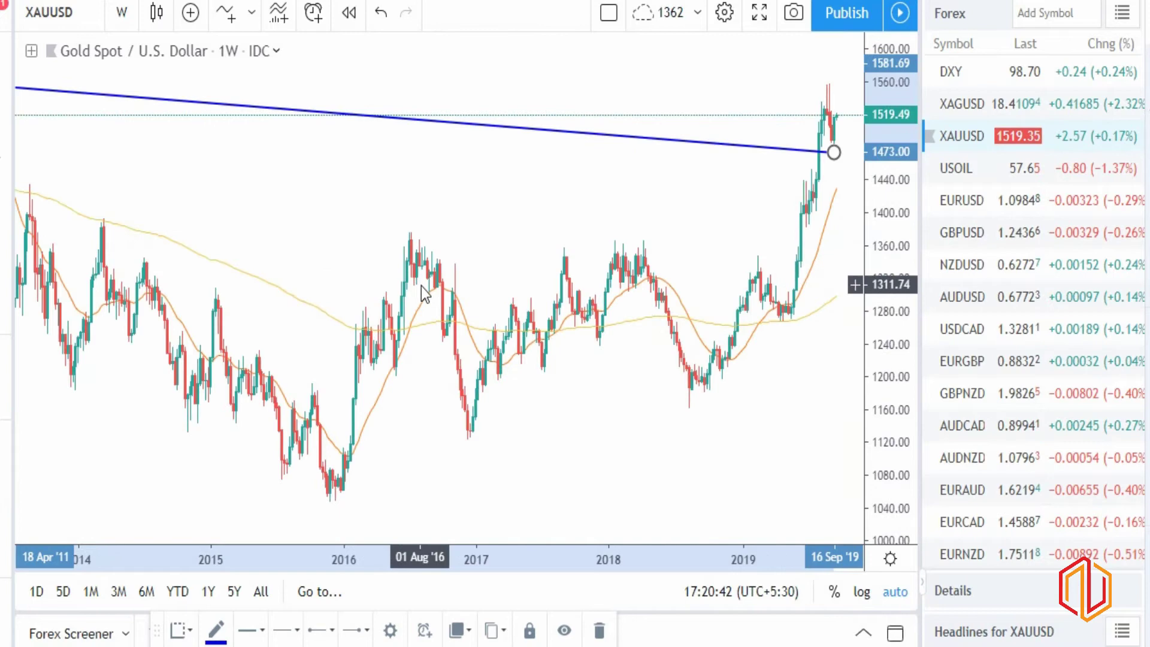
scroll(422, 286, up, 1)
mouse_move(198, 238)
mouse_down()
mouse_move(317, 200)
mouse_move(264, 146)
mouse_up()
drag(585, 172, 594, 169)
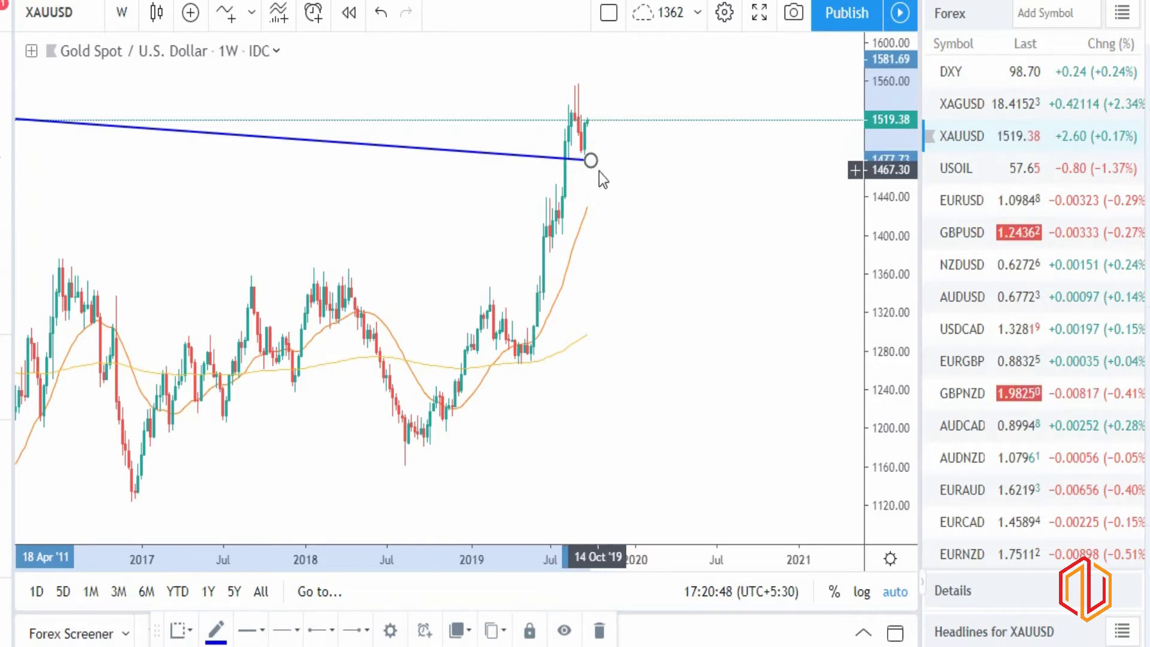
scroll(631, 234, down, 4)
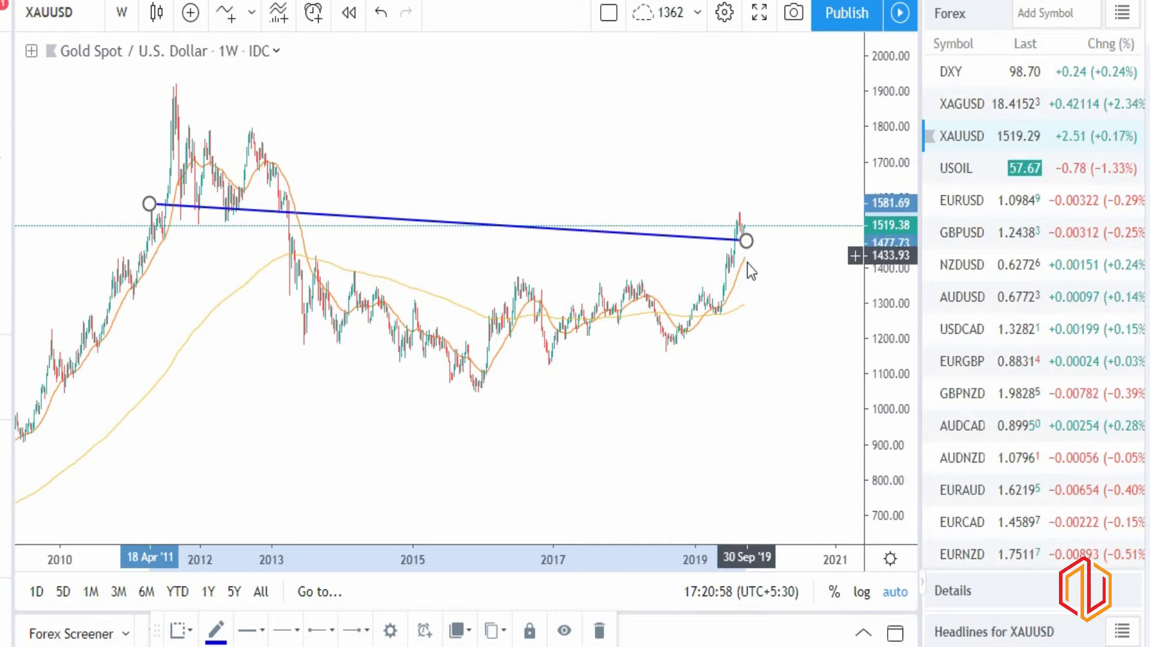
scroll(746, 255, up, 3)
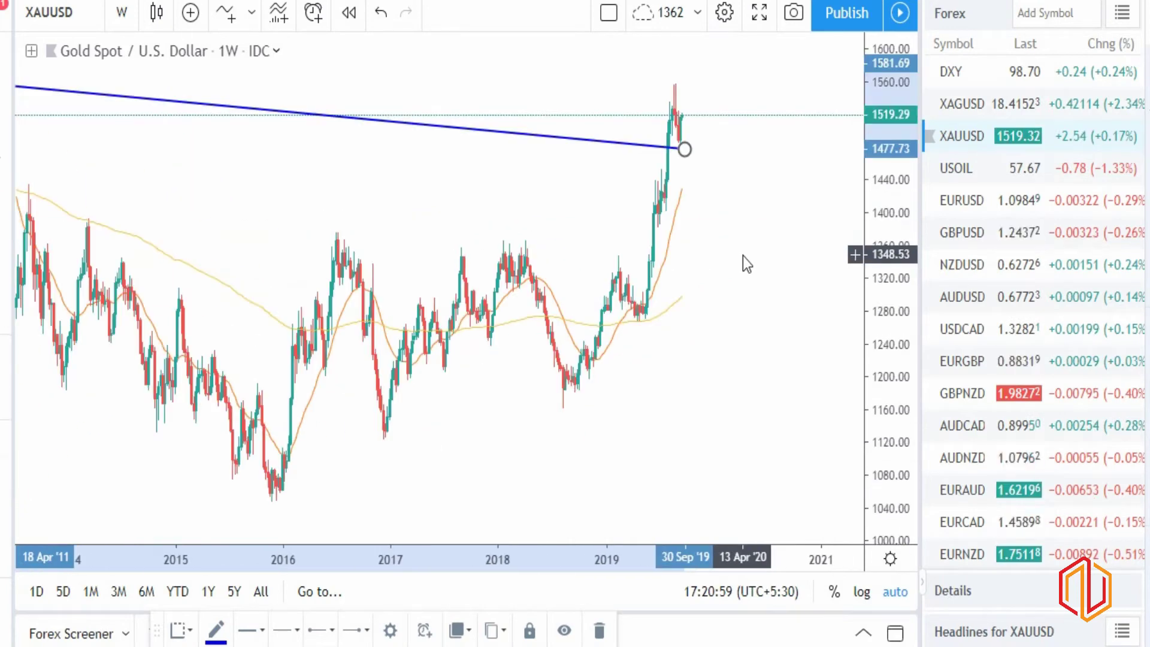
click(681, 146)
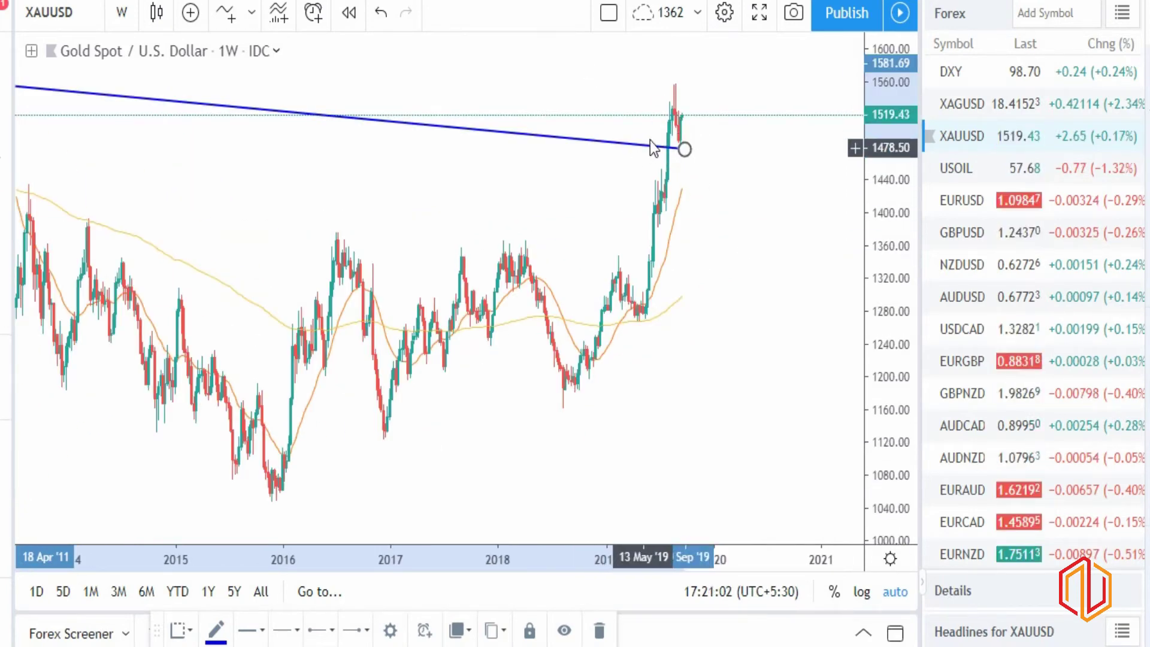
scroll(692, 193, up, 2)
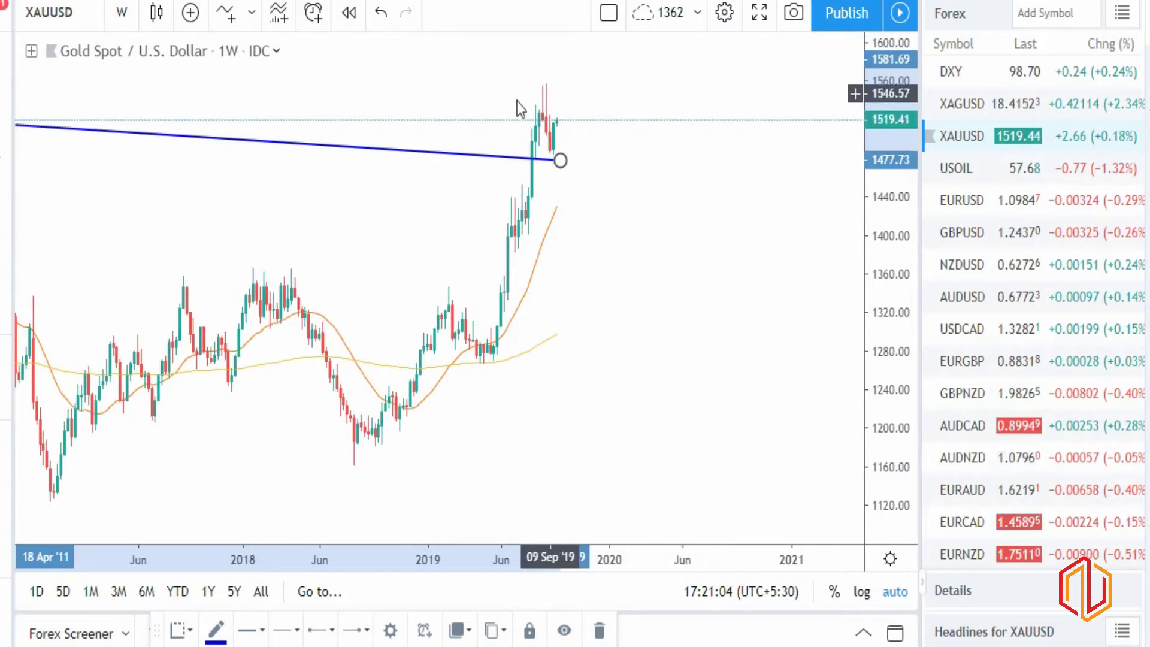
scroll(566, 239, down, 4)
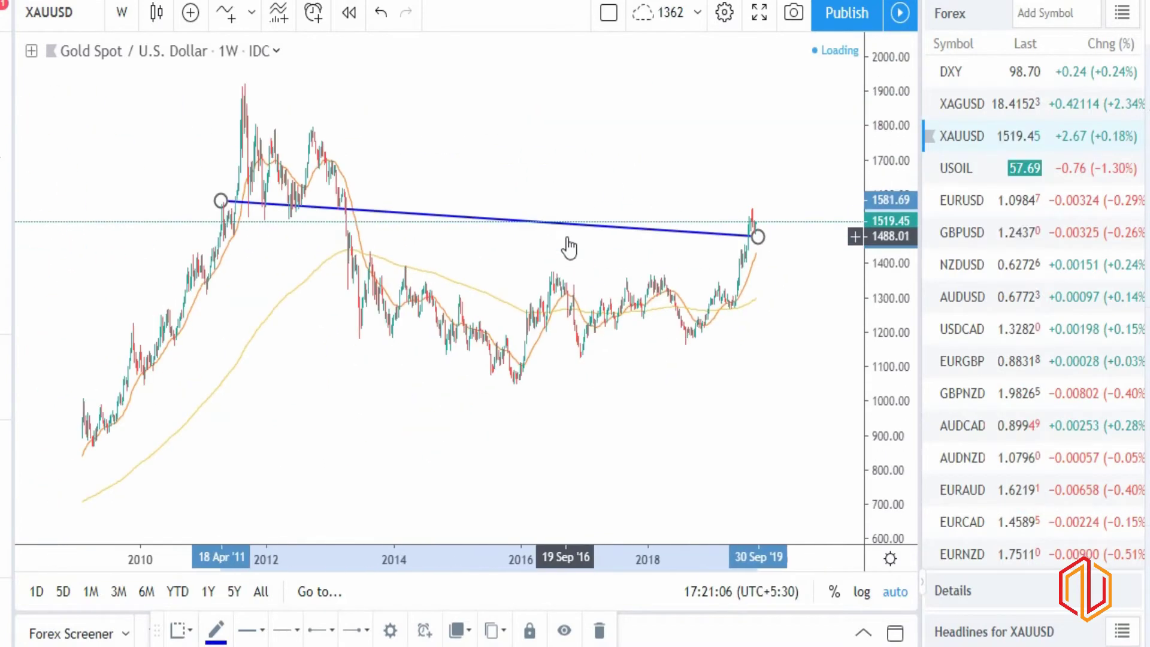
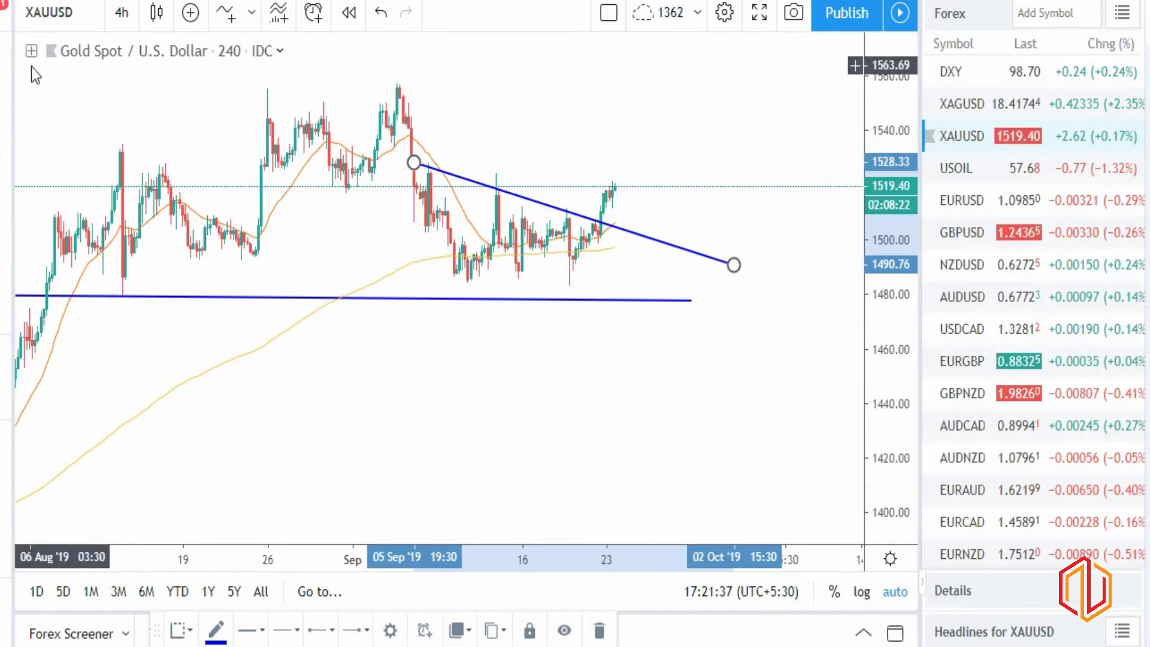
Return the XAUUSD chart from the 4 hour interval to 1 week.
click(121, 13)
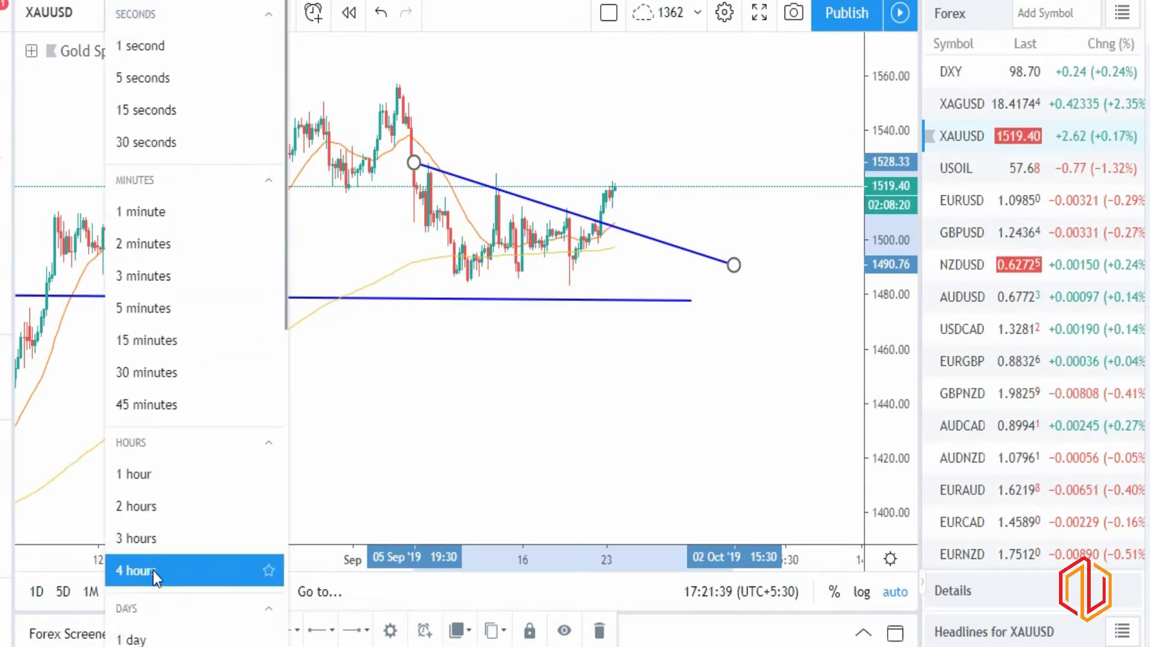
scroll(180, 565, down, 3)
click(159, 470)
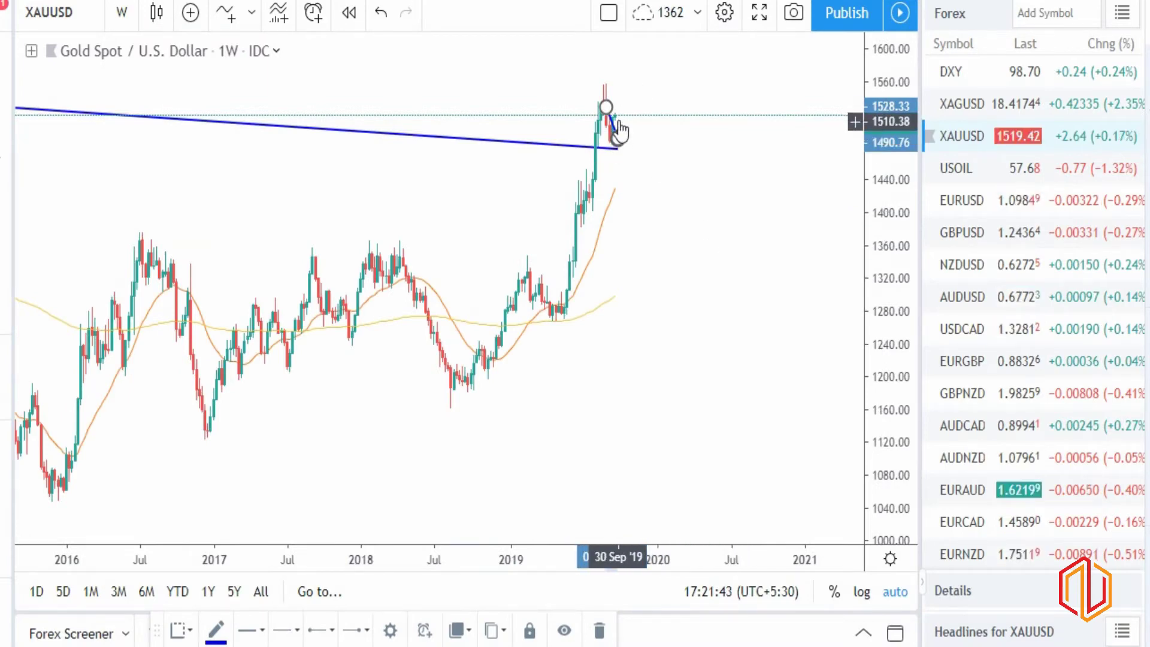
Clone the long descending trend line and move the copy up to start on 16 May '11 at about 1812.50.
scroll(688, 174, down, 5)
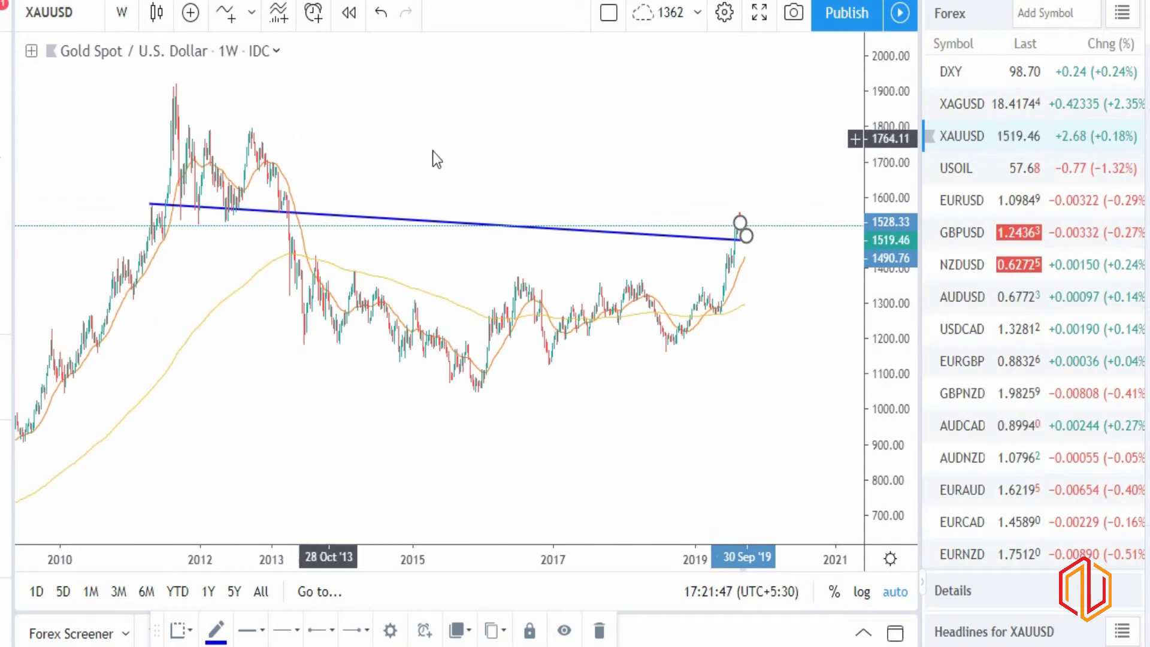
right_click(372, 221)
click(470, 388)
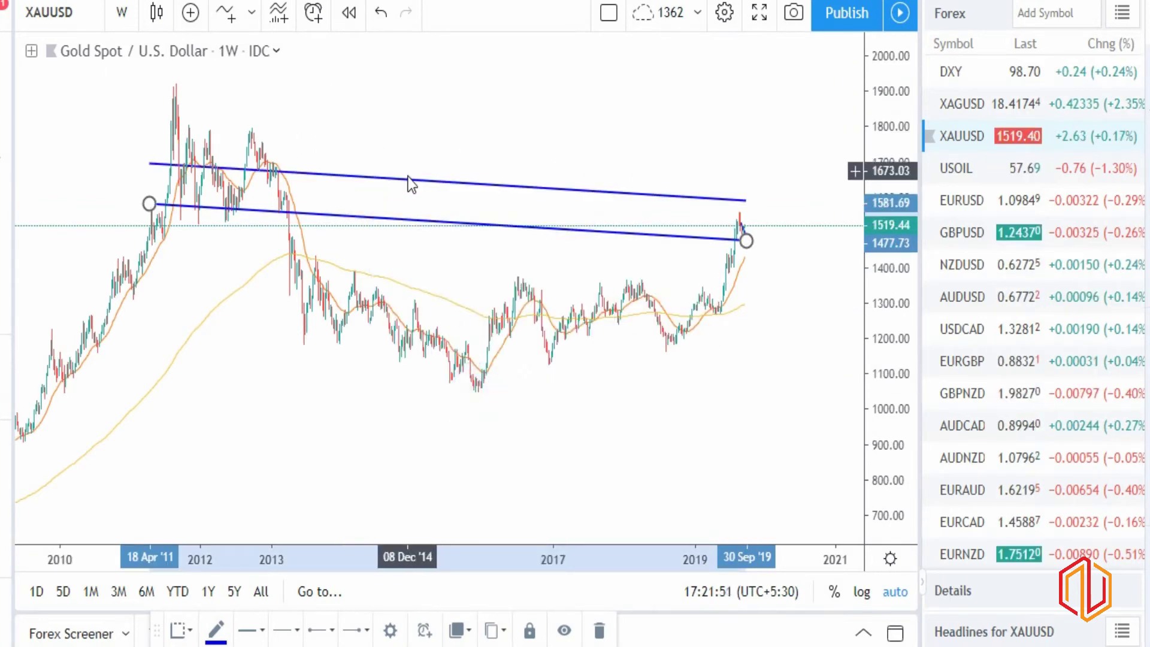
drag(409, 181, 412, 138)
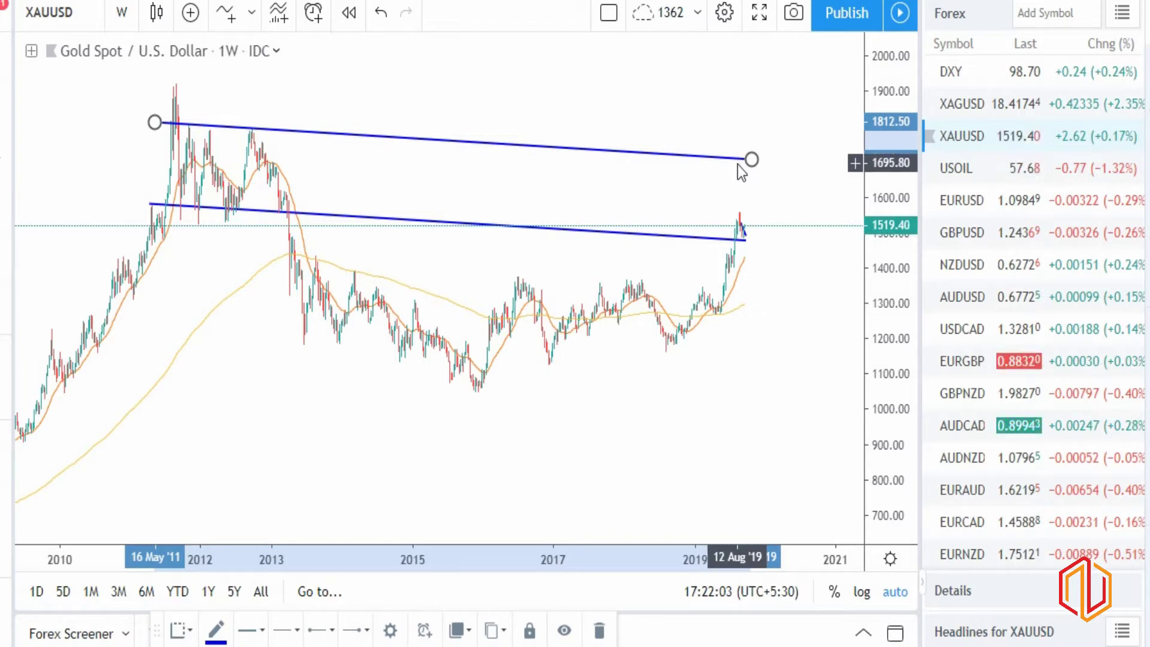
Compare the U.S. Dollar Index's rising channel with XAUUSD's recent price action around its descending trend line on the weekly charts.
scroll(721, 350, up, 4)
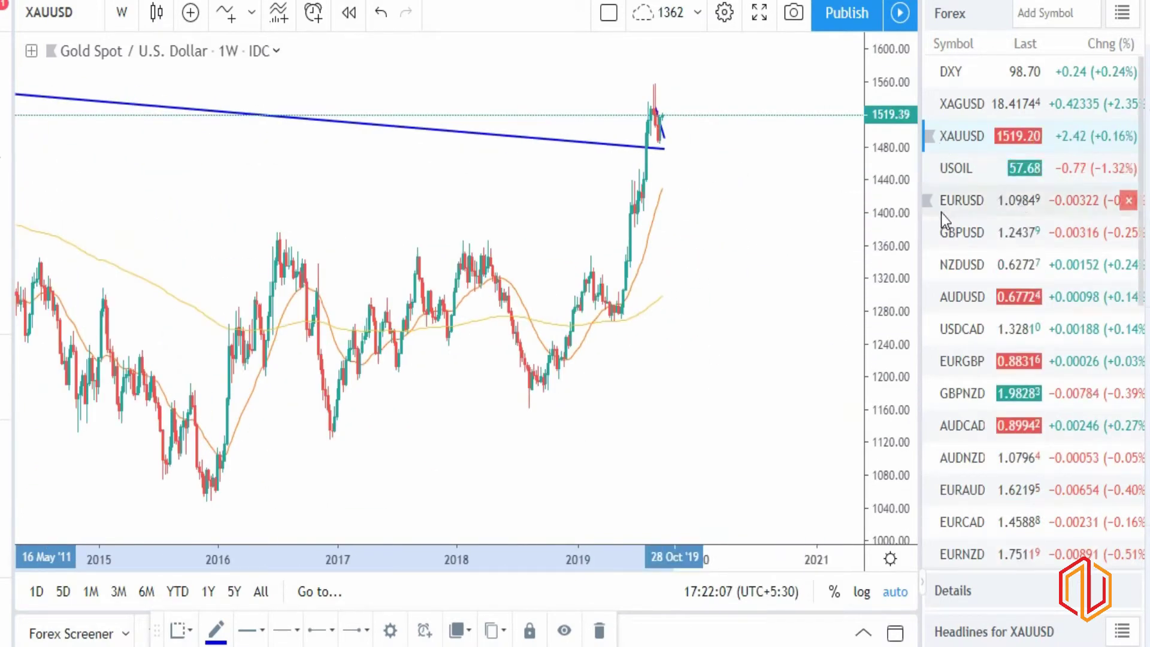
click(958, 71)
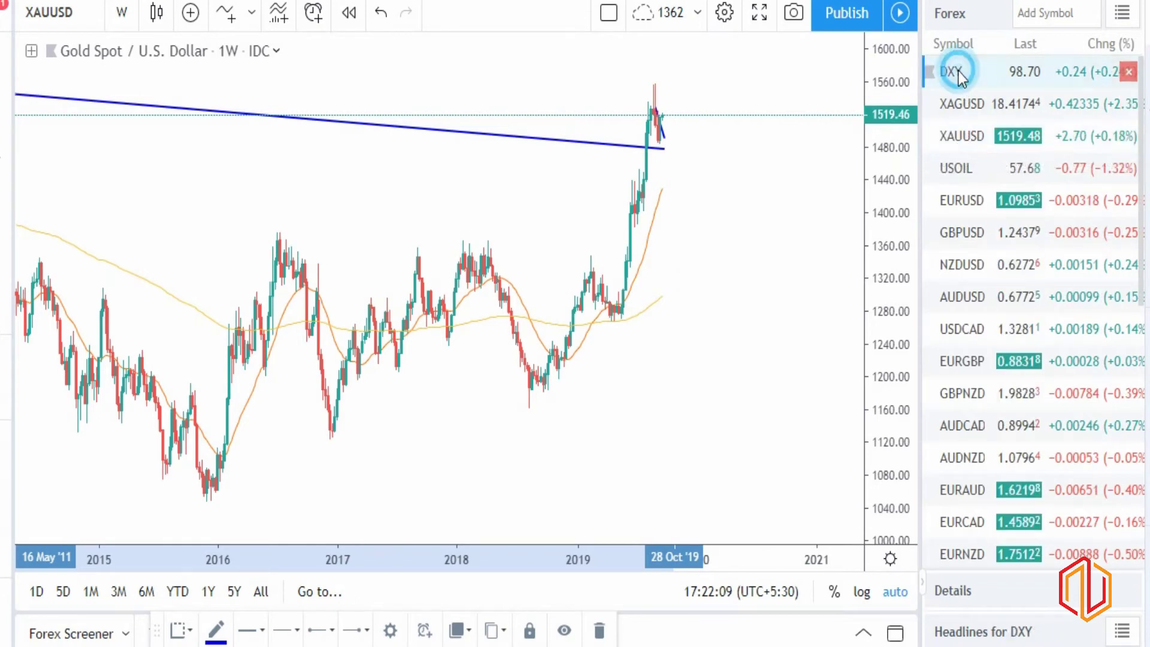
scroll(725, 305, up, 3)
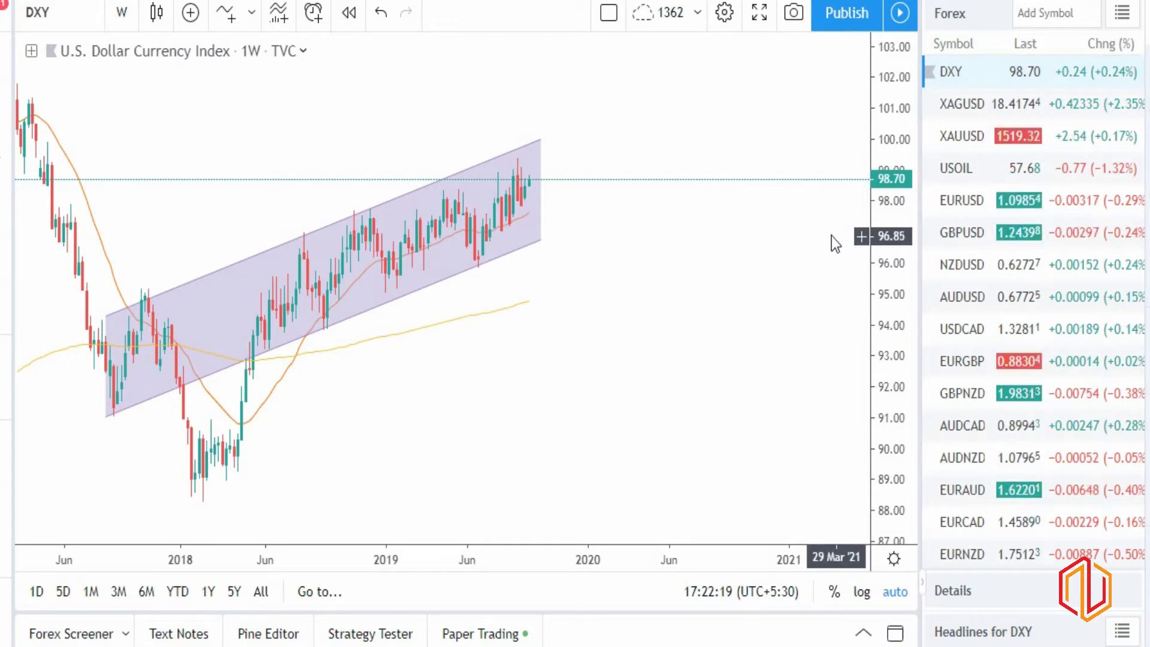
scroll(669, 189, down, 3)
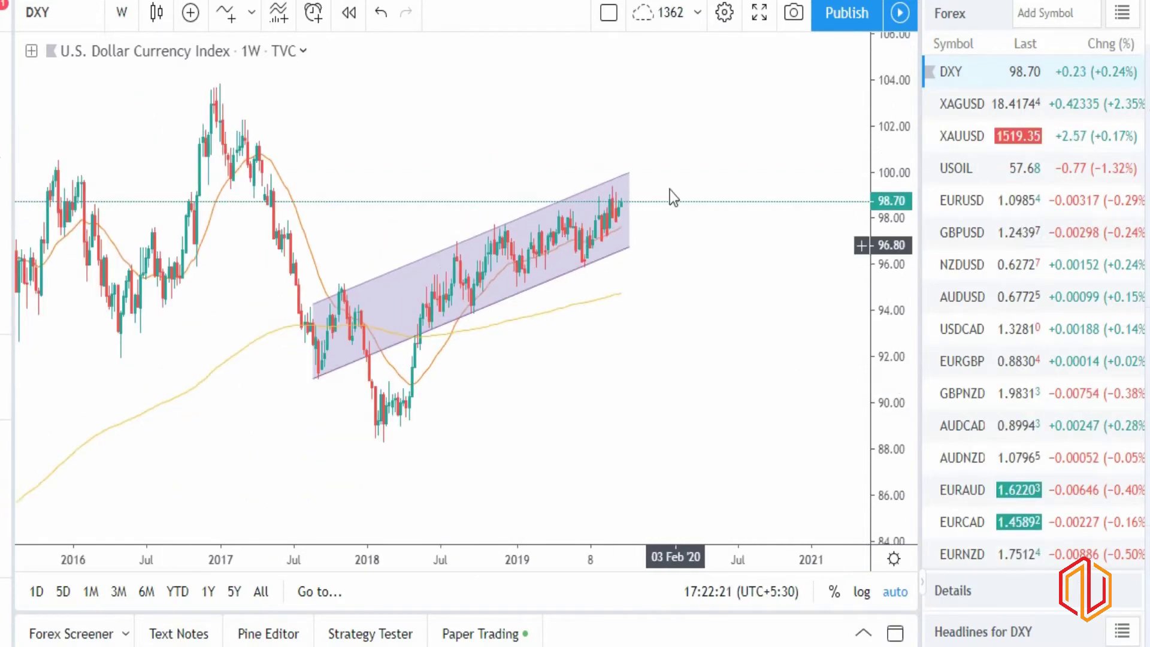
scroll(633, 279, up, 3)
scroll(634, 279, up, 2)
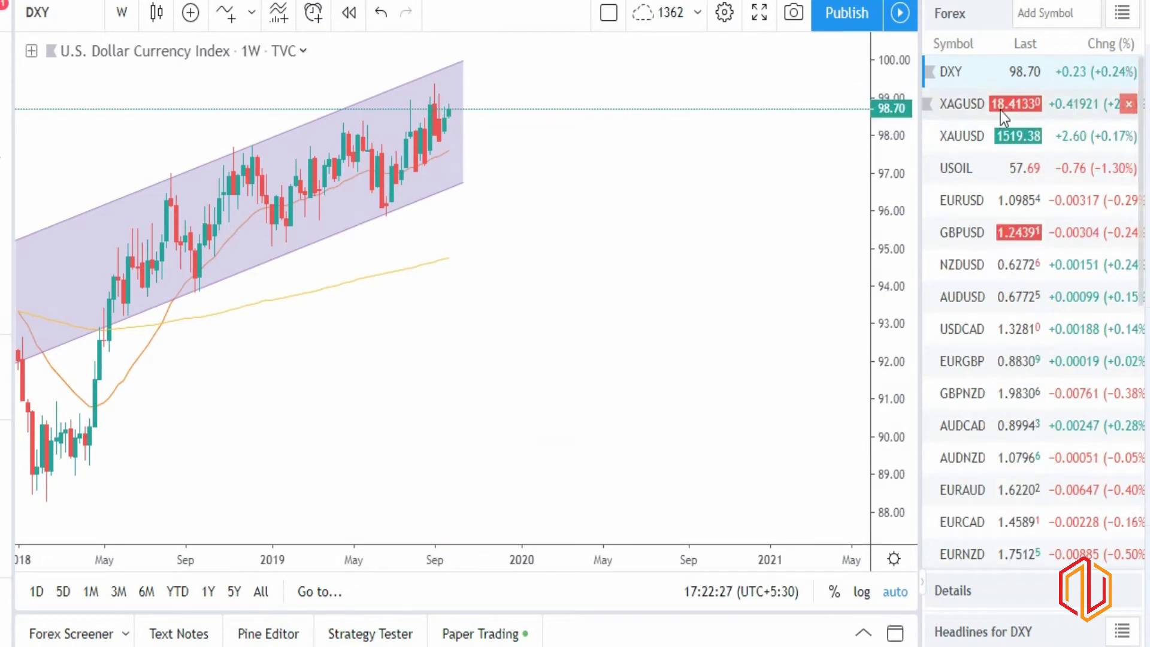
click(965, 136)
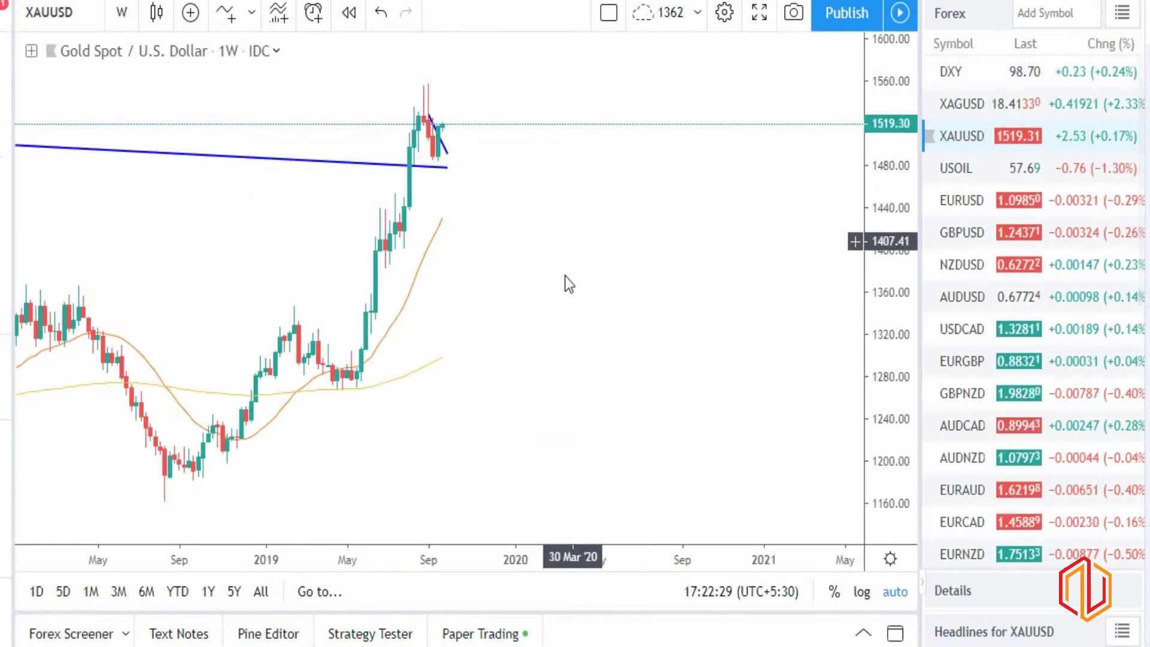
drag(510, 277, 772, 277)
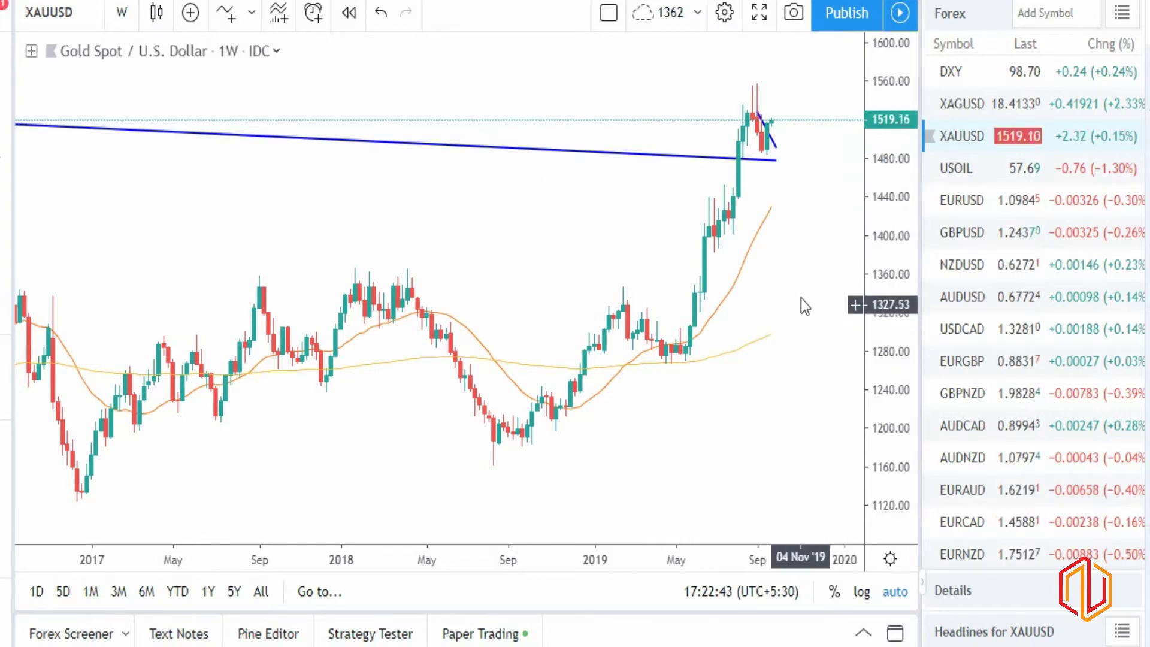
Open the EURUSD weekly chart and draw a descending trend line from 31 Jul '17 at about 1.16589 to 11 Nov '19 at about 1.08664.
click(982, 211)
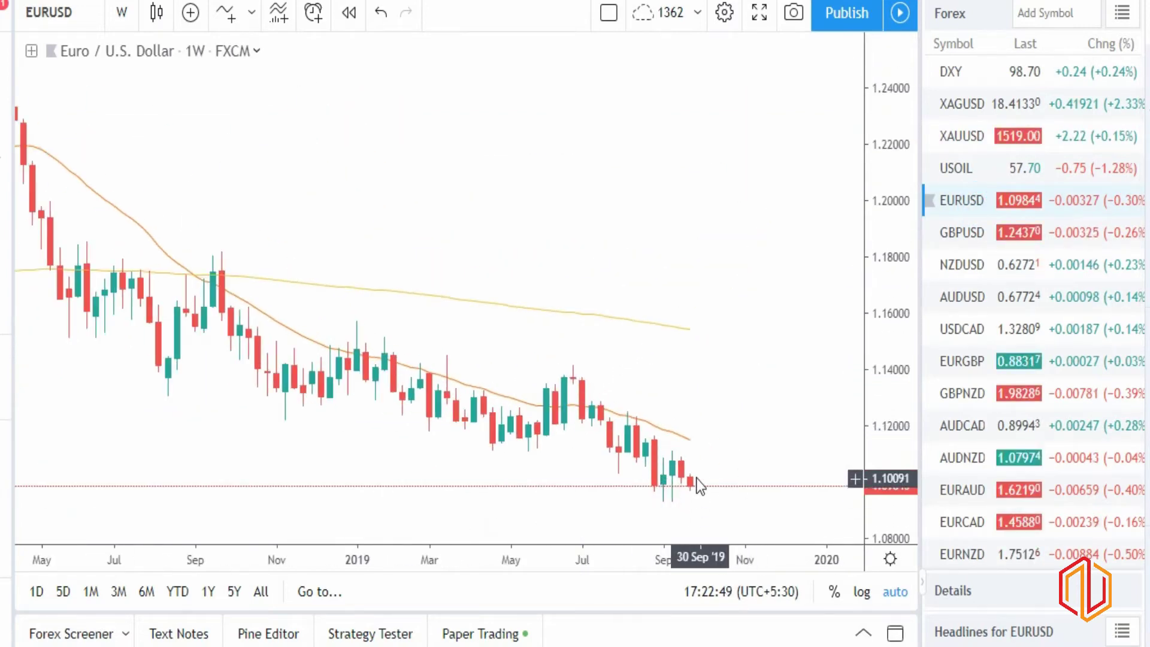
scroll(672, 408, down, 5)
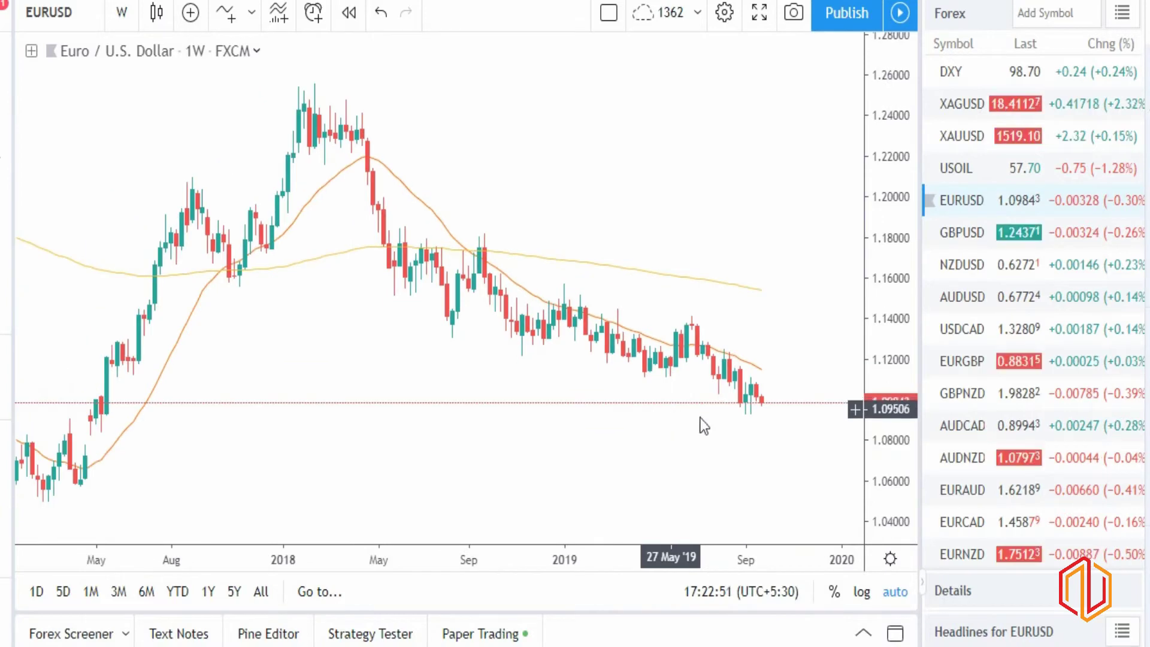
scroll(759, 490, up, 5)
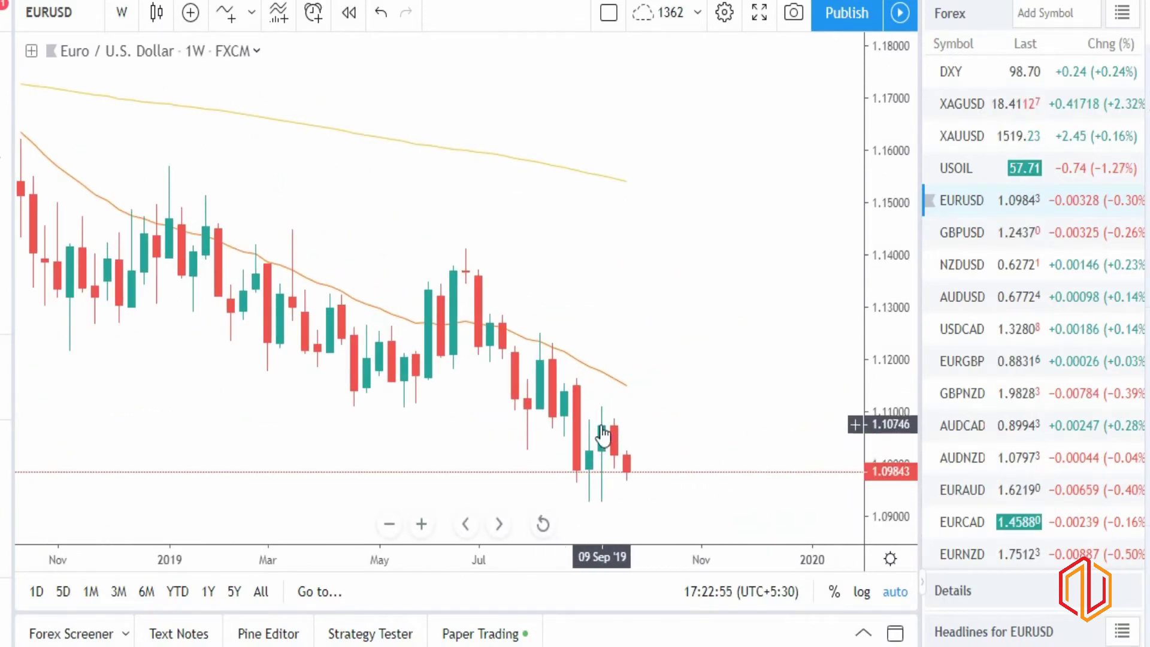
scroll(621, 422, down, 5)
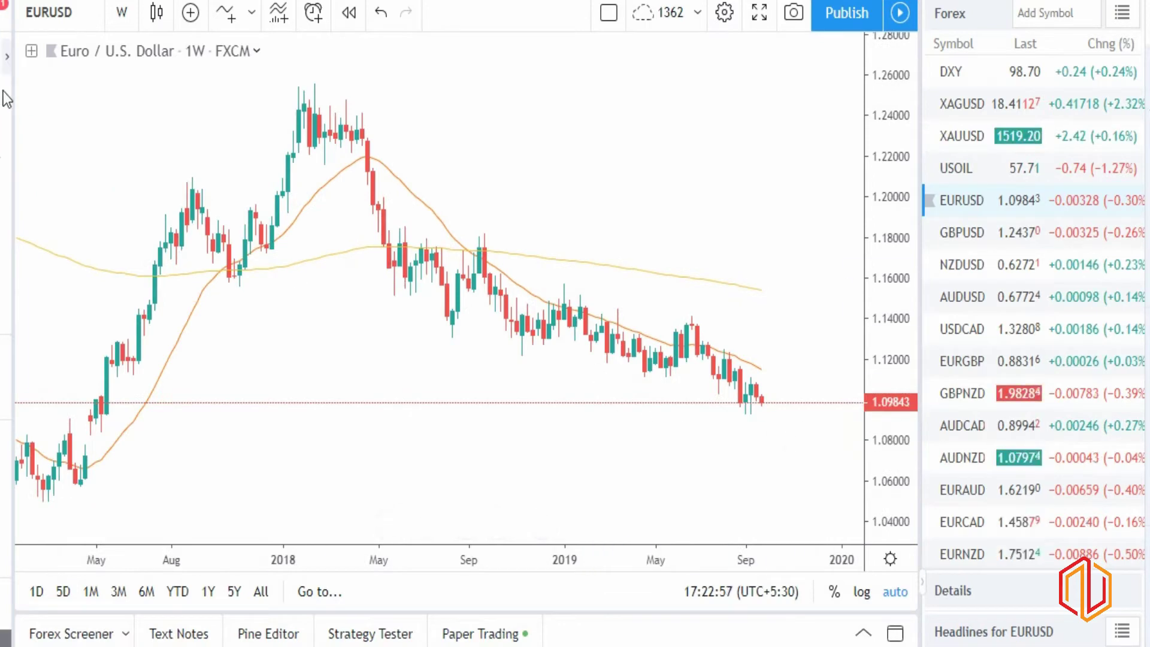
key(alt+t)
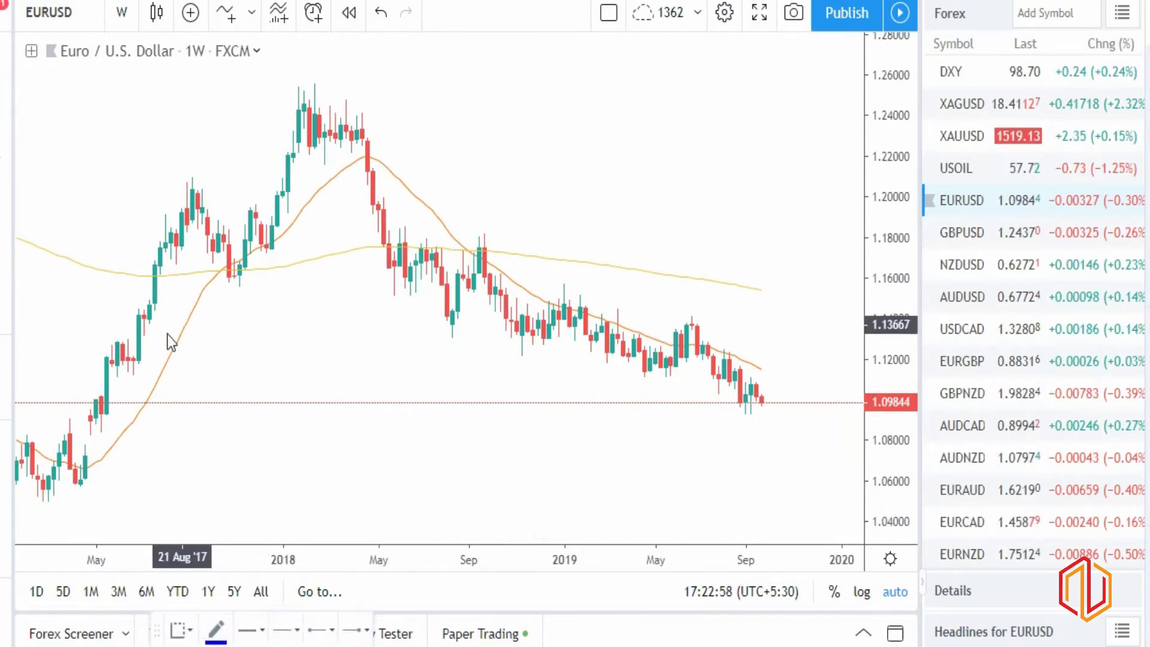
click(165, 266)
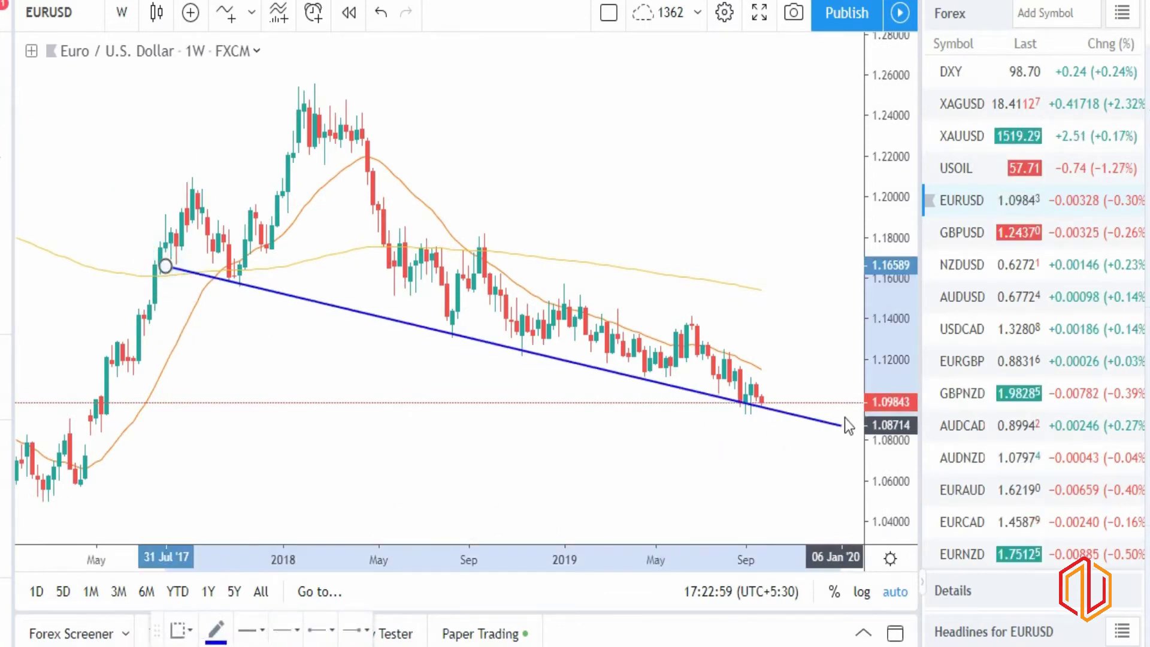
click(799, 429)
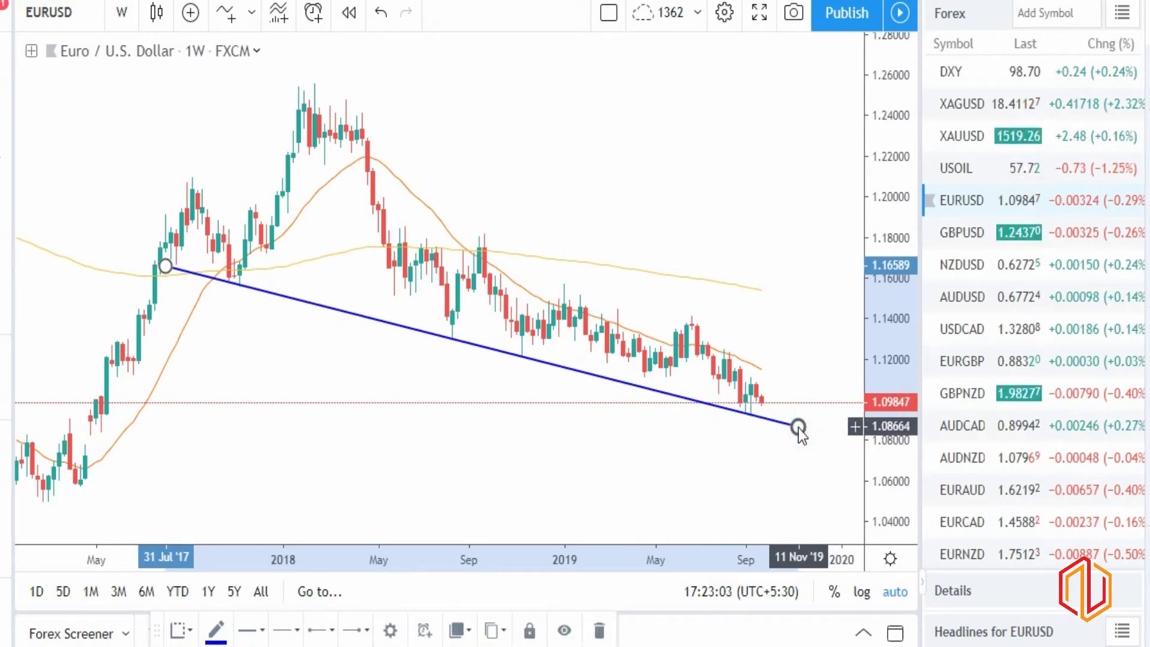
Move the EURUSD trend line's start to 19 Jun '17 at about 1.14756 and its end to 04 Nov '19 at about 1.10497.
drag(799, 429, 793, 396)
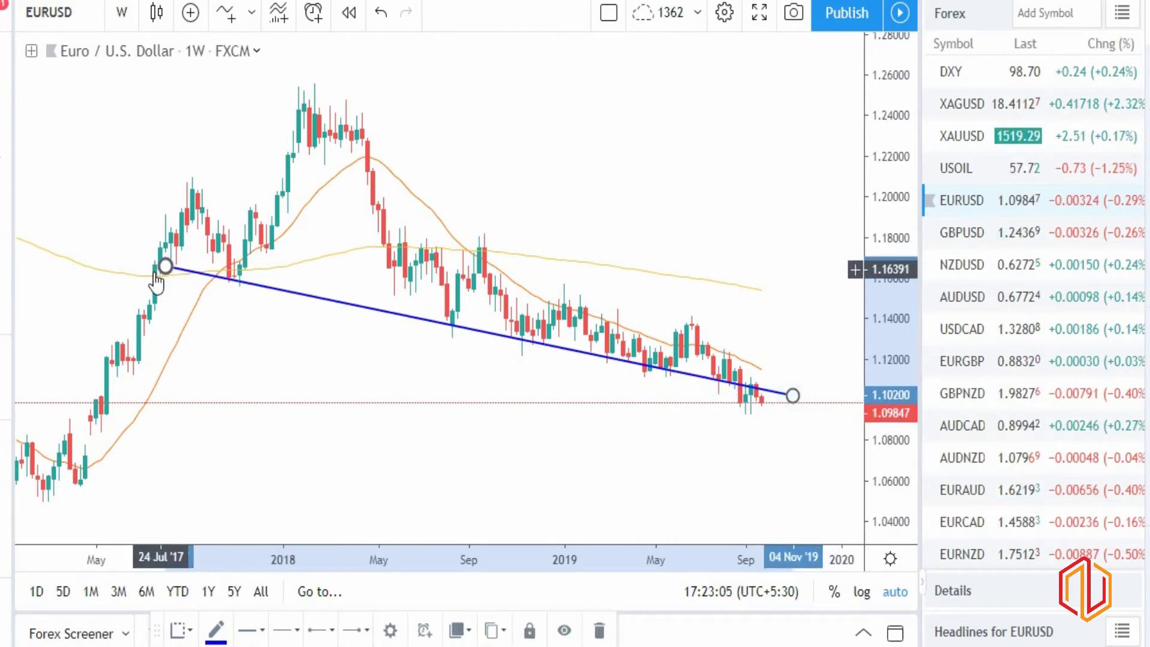
drag(159, 269, 133, 303)
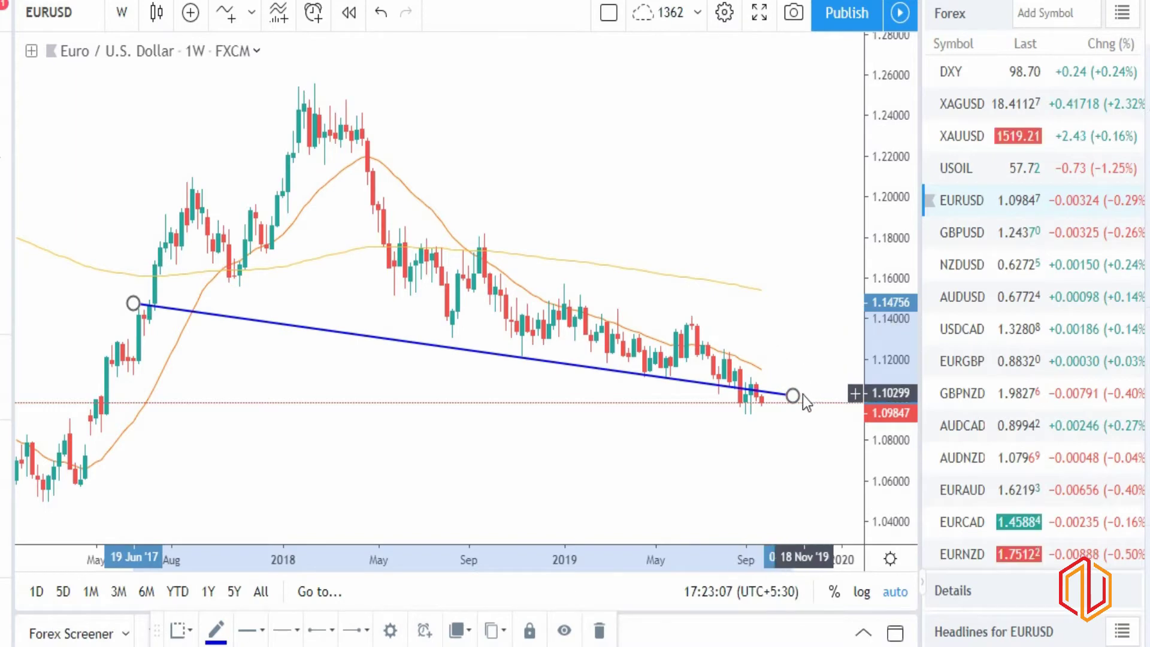
mouse_move(804, 402)
mouse_down()
mouse_move(802, 384)
mouse_move(796, 405)
mouse_move(794, 390)
mouse_up()
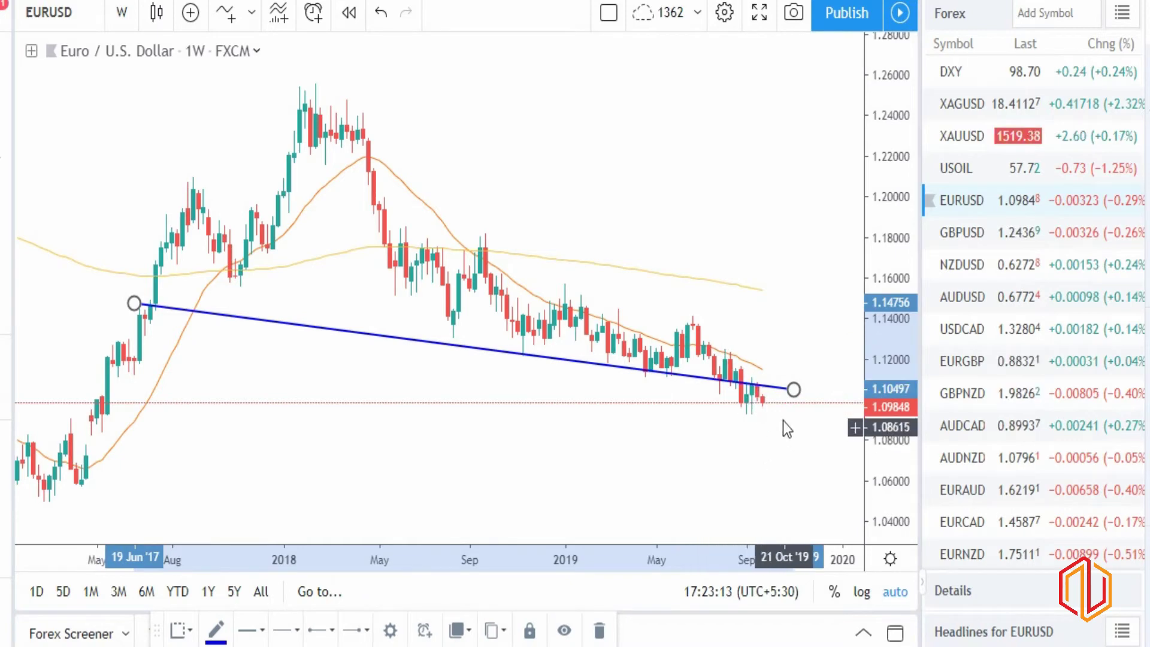
scroll(750, 464, up, 2)
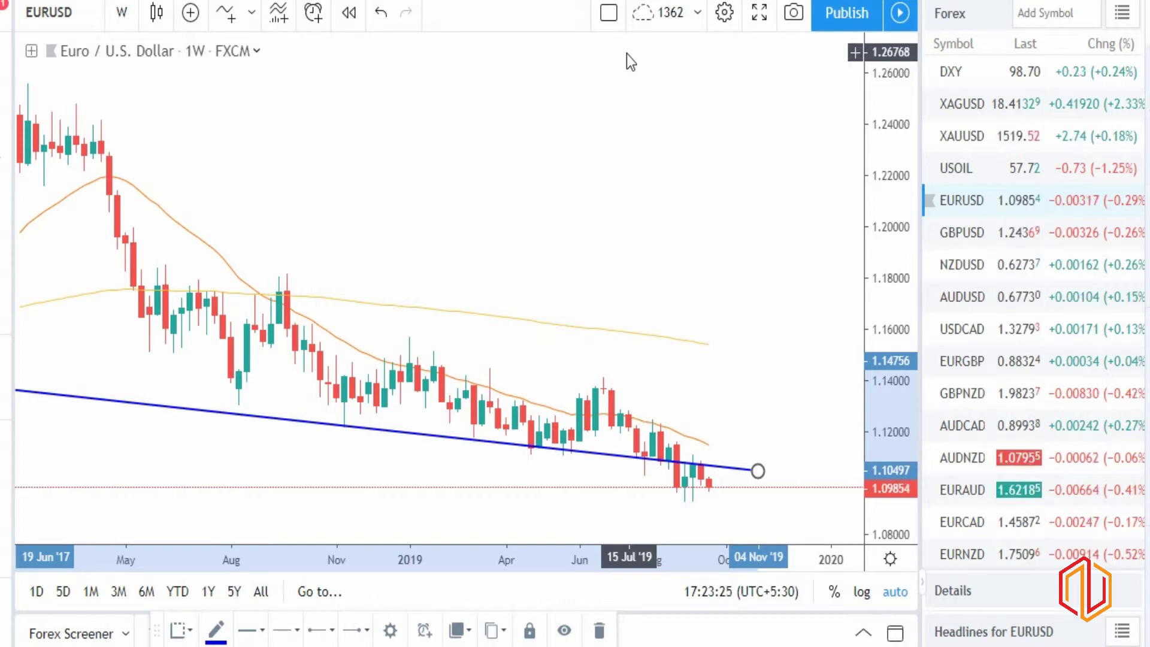
Open the GBPUSD weekly chart and examine the recent candles against the orange moving average and the earlier lows.
click(976, 238)
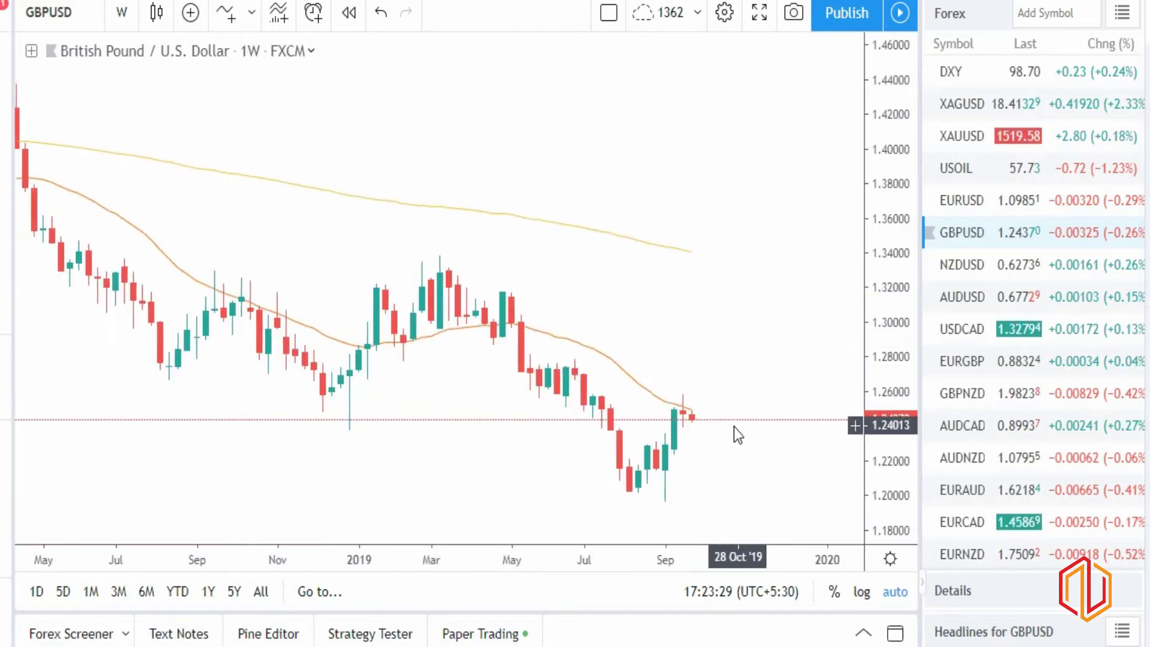
scroll(738, 434, up, 3)
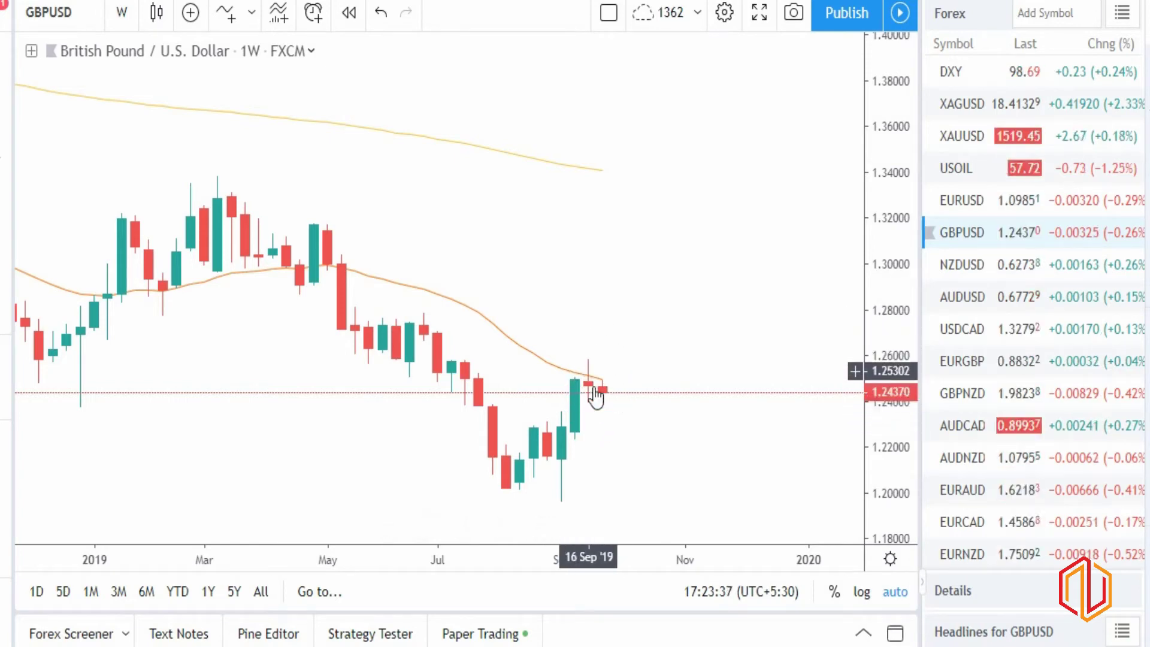
scroll(771, 348, down, 4)
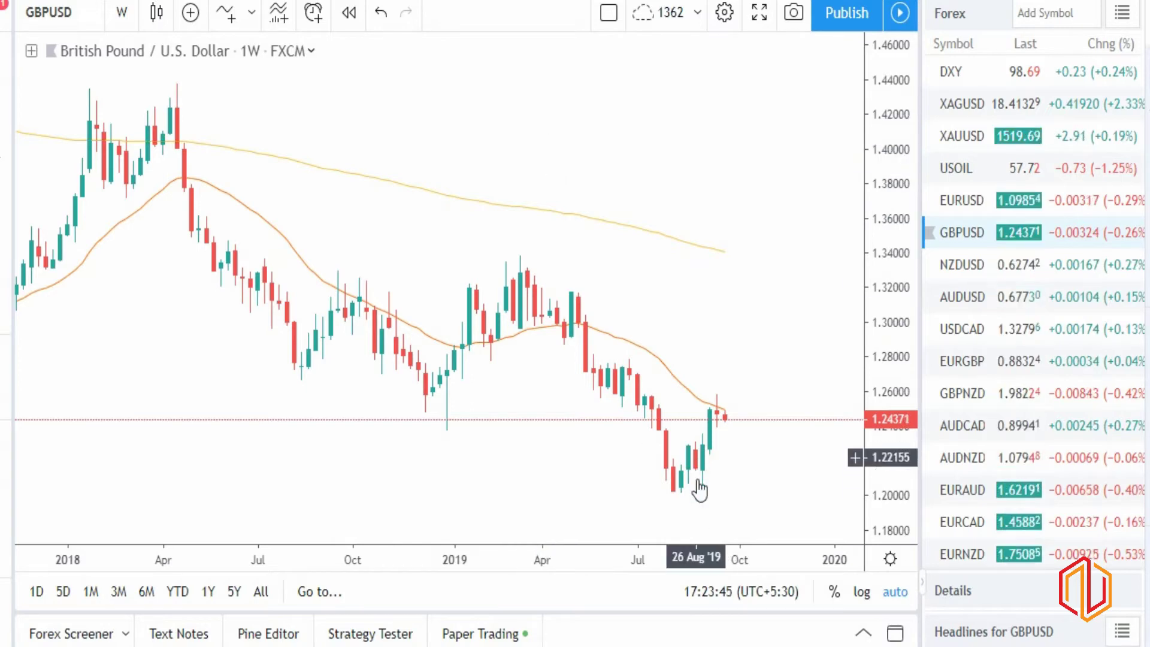
scroll(662, 405, up, 3)
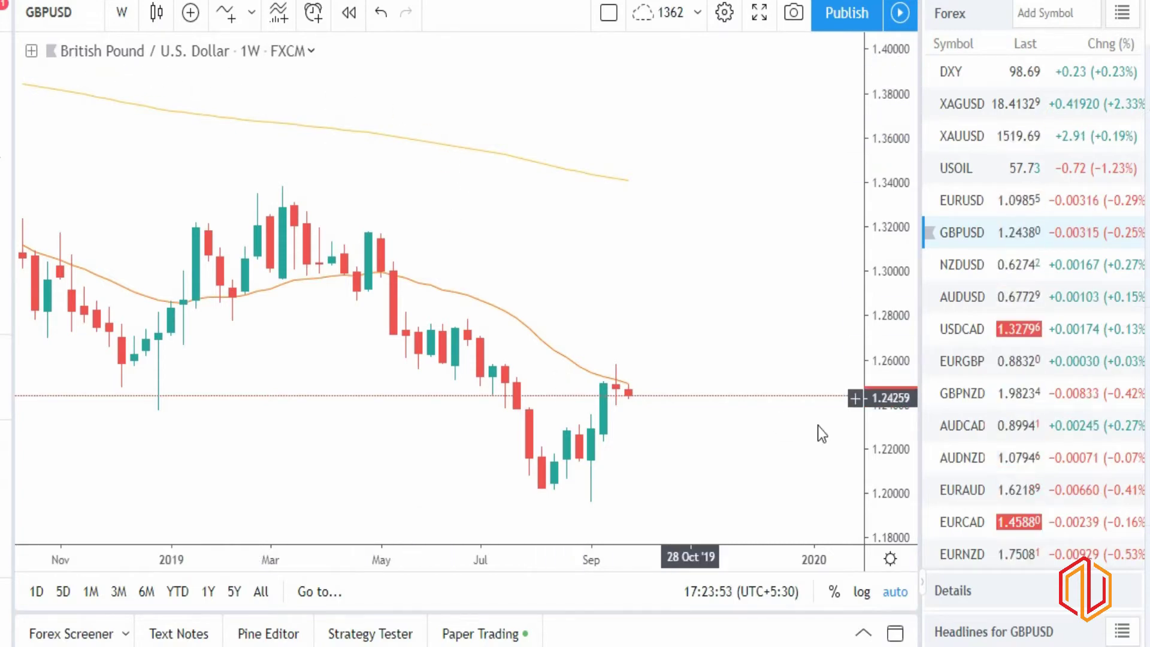
scroll(678, 402, down, 3)
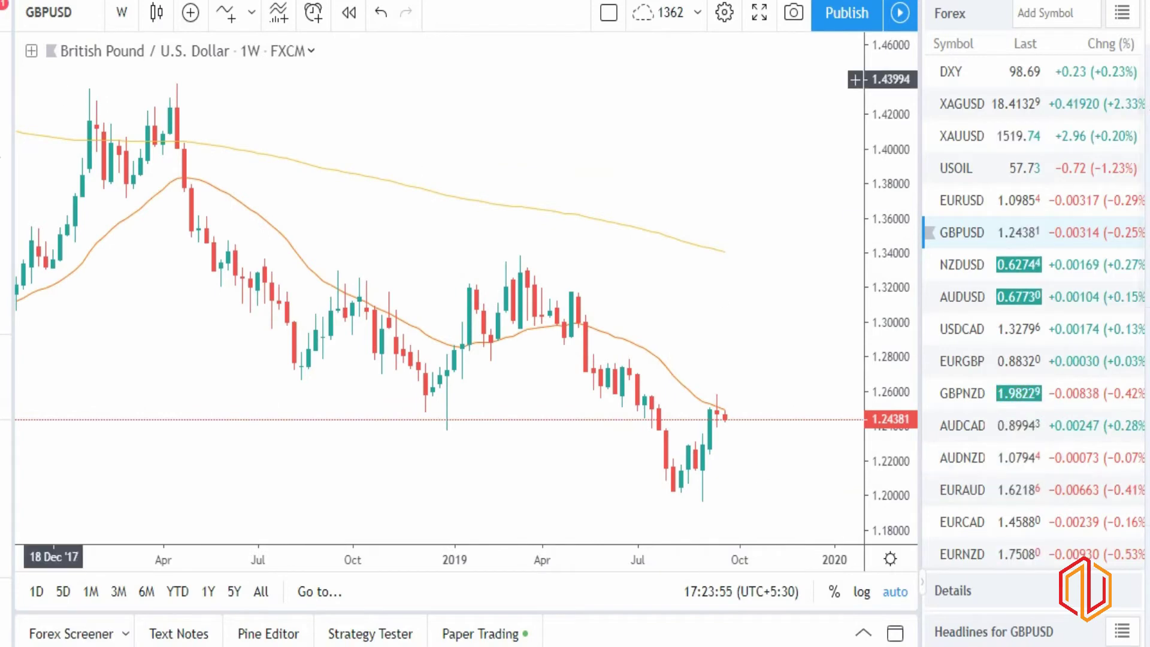
key(alt+t)
click(294, 384)
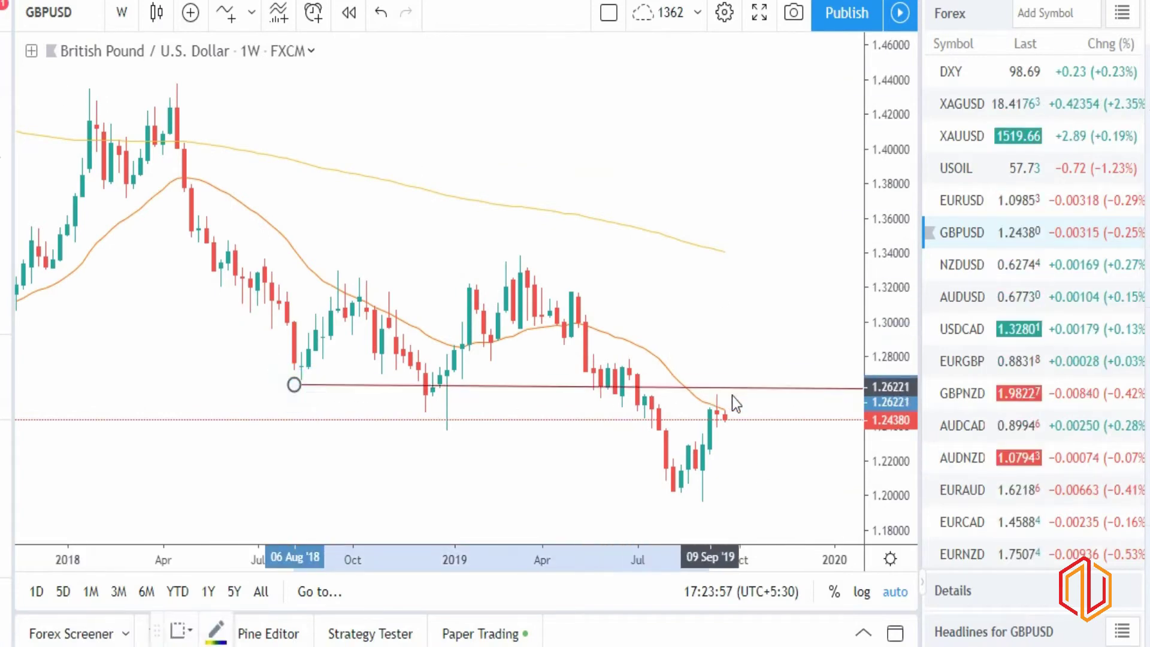
click(739, 400)
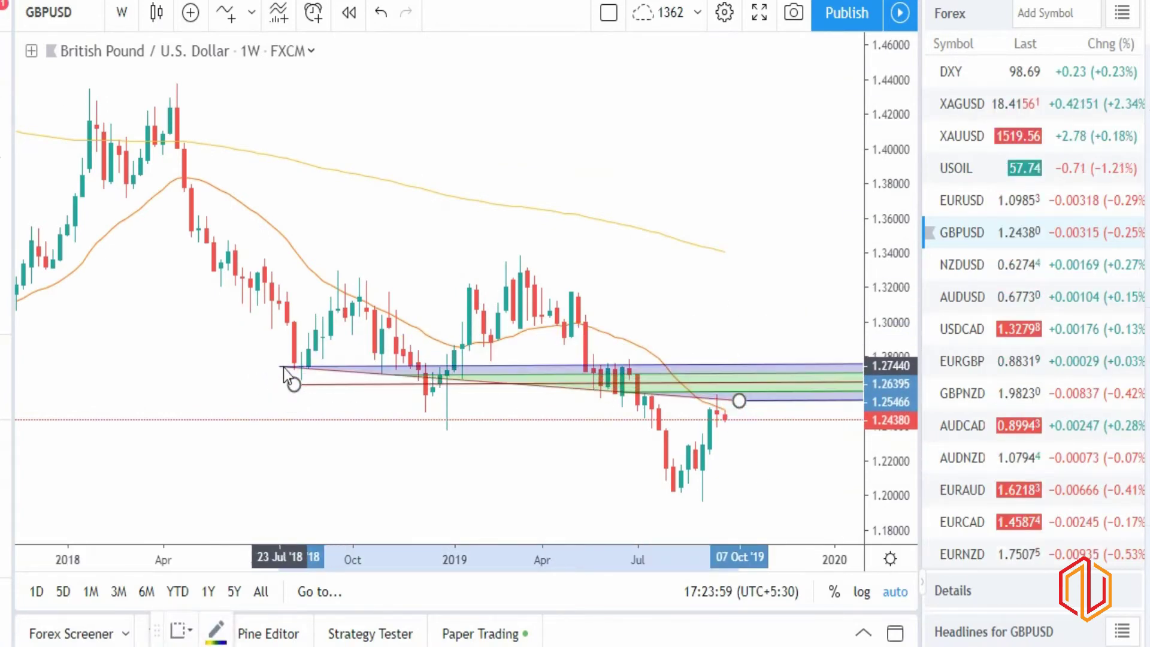
click(279, 366)
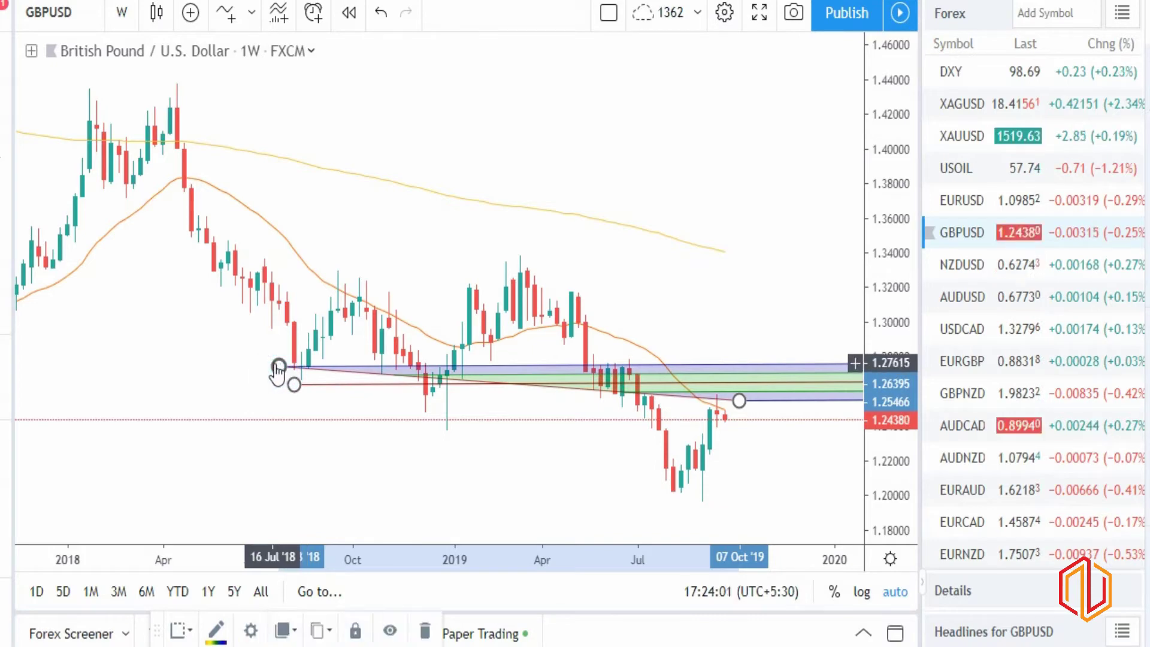
key(Delete)
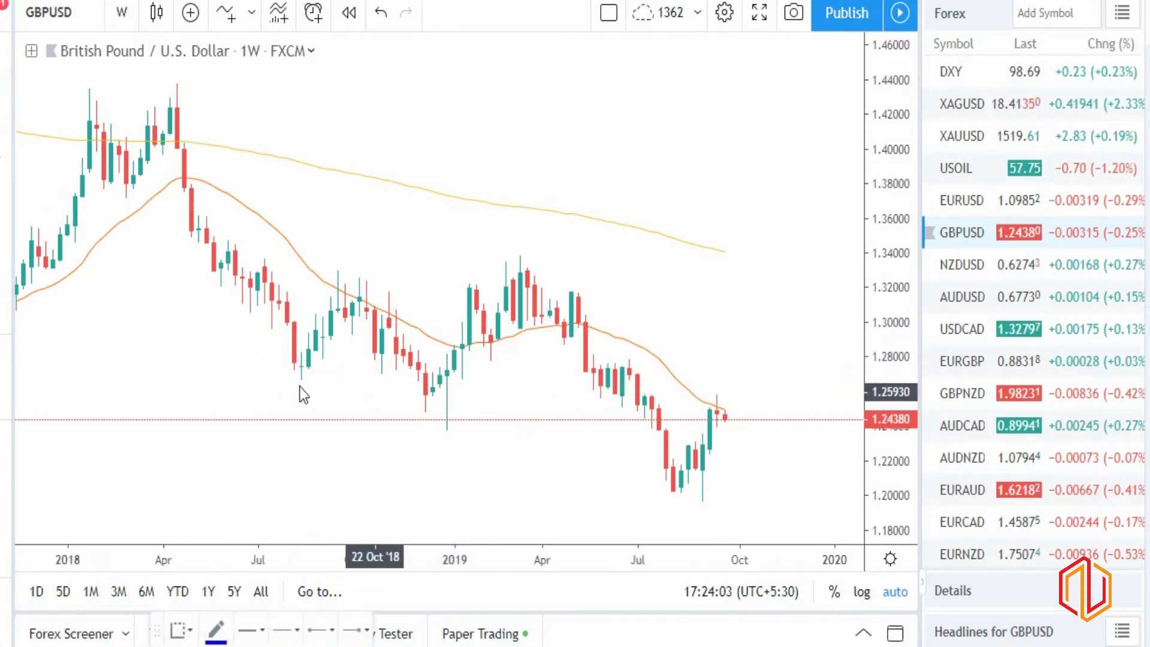
Draw a GBPUSD trend line from 06 Aug '18 at about 1.26859 to 23 Dec '19 at about 1.24594 and examine the latest candles against it.
click(294, 376)
click(818, 415)
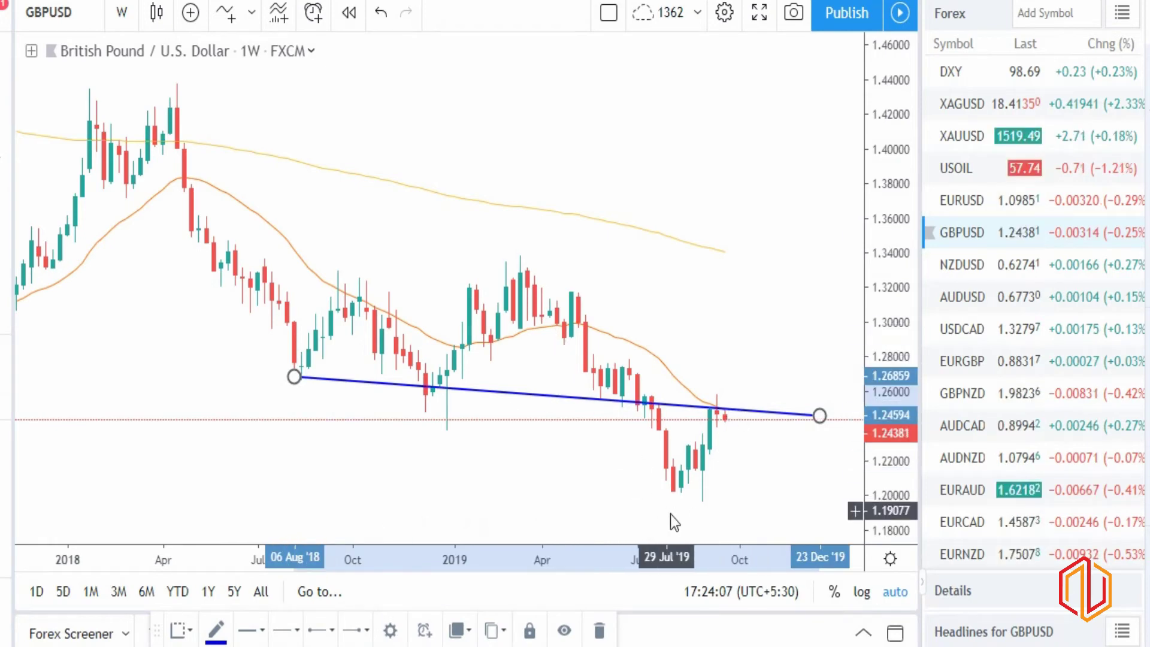
scroll(760, 515, up, 3)
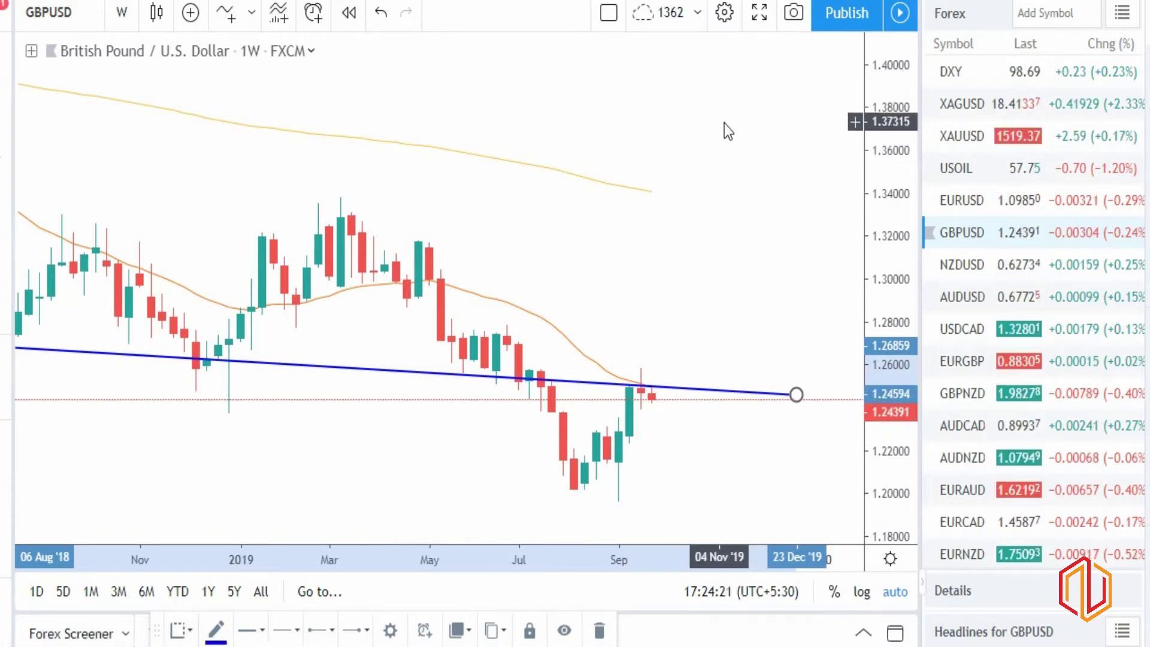
scroll(658, 221, down, 2)
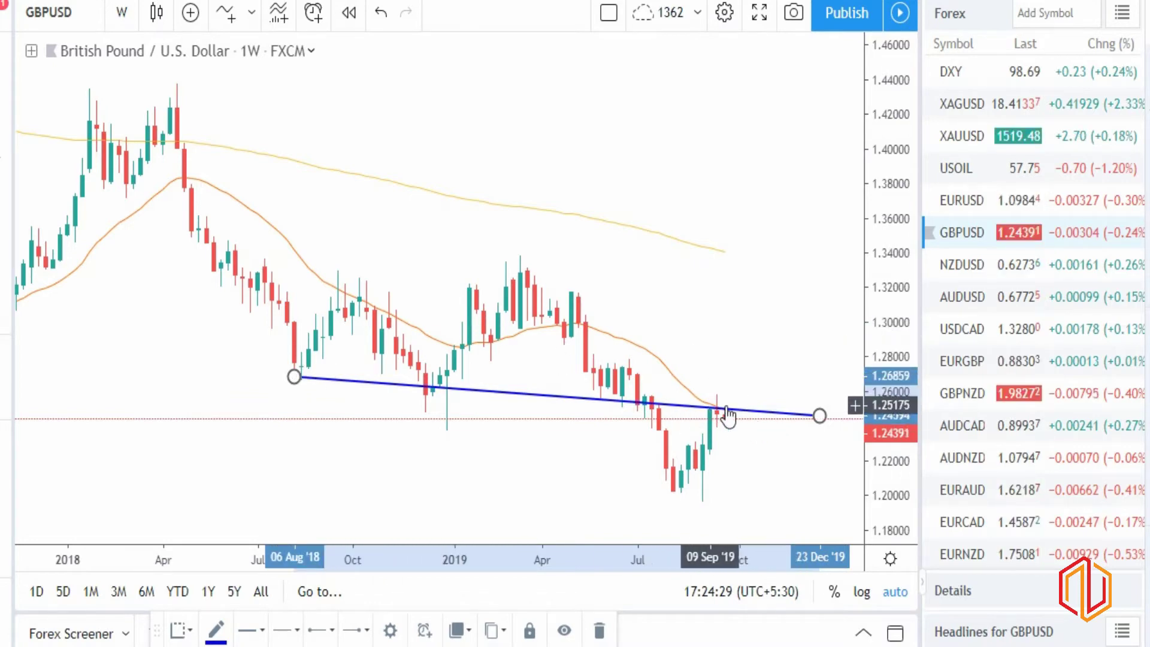
scroll(713, 413, up, 2)
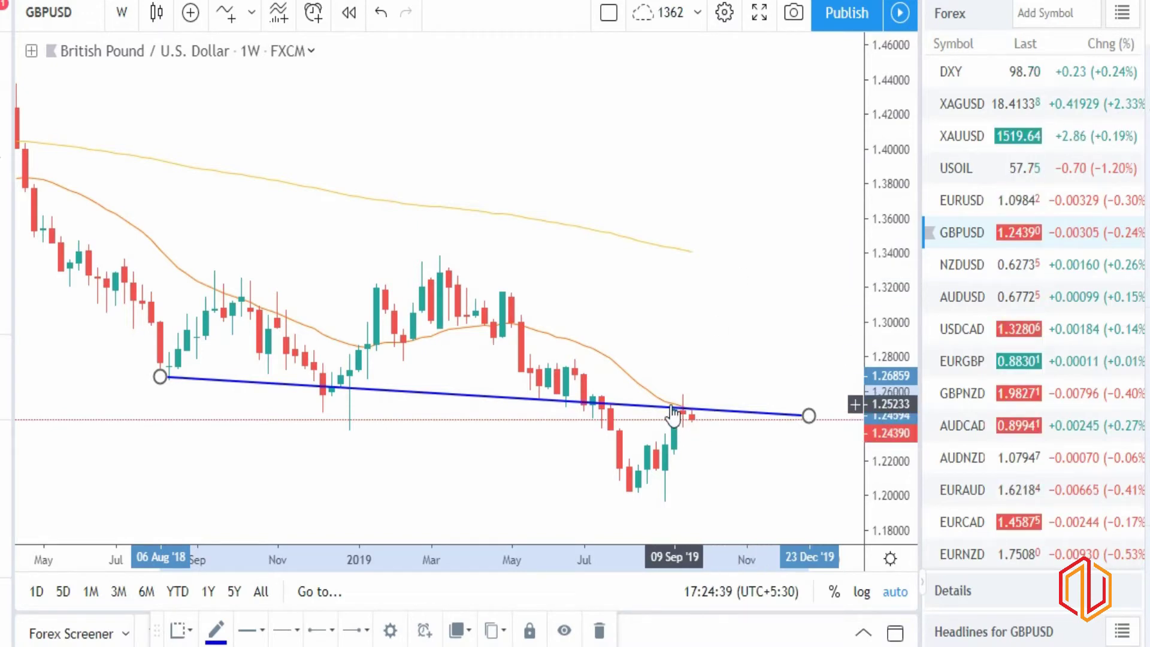
scroll(700, 451, up, 3)
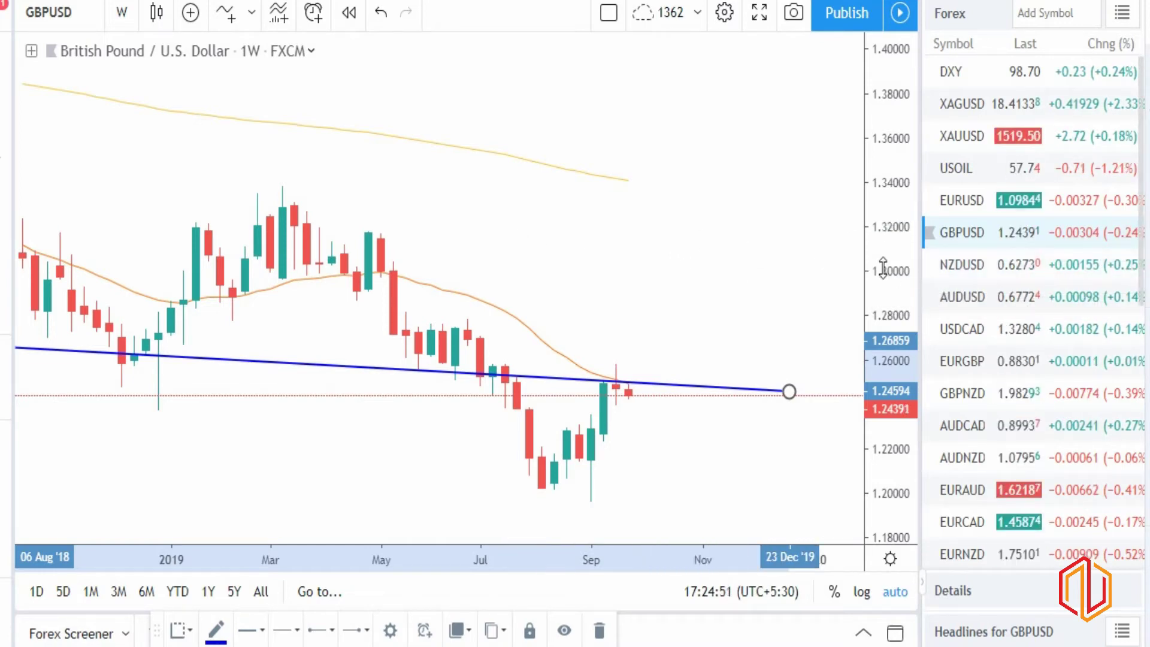
Open the NZDUSD weekly chart and examine its decline since 2017.
click(943, 274)
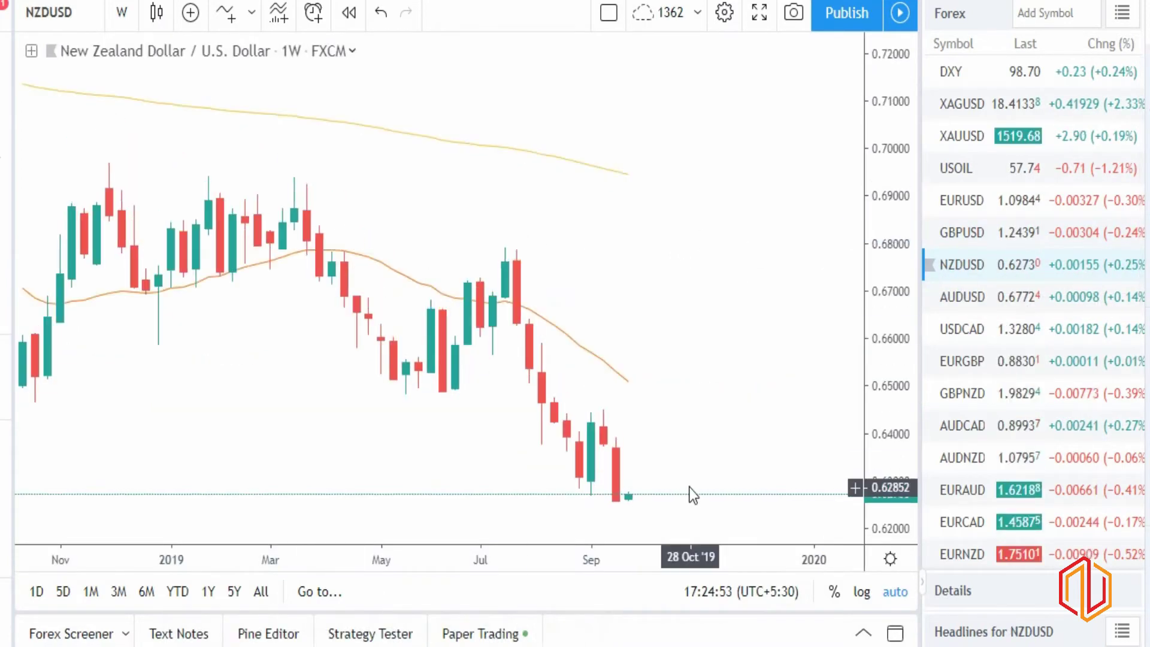
scroll(677, 464, down, 3)
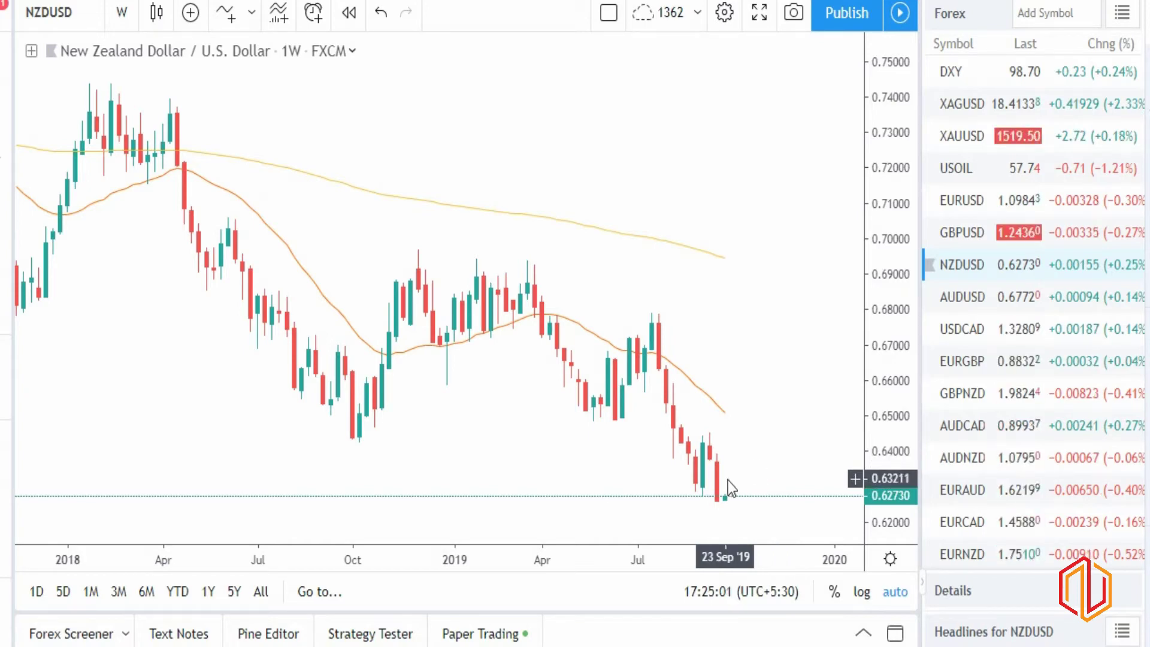
scroll(708, 461, down, 2)
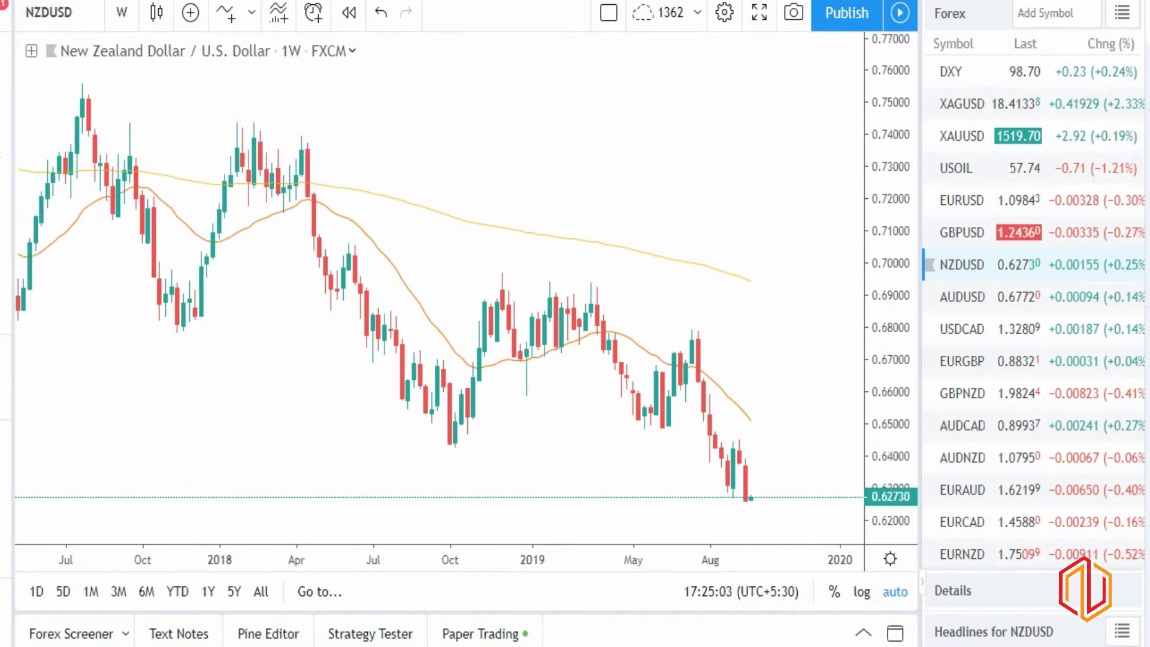
Draw an NZDUSD trend line from 17 Sep '18 at about 0.64468 to 25 Nov '19 at about 0.64499.
key(alt+t)
click(436, 440)
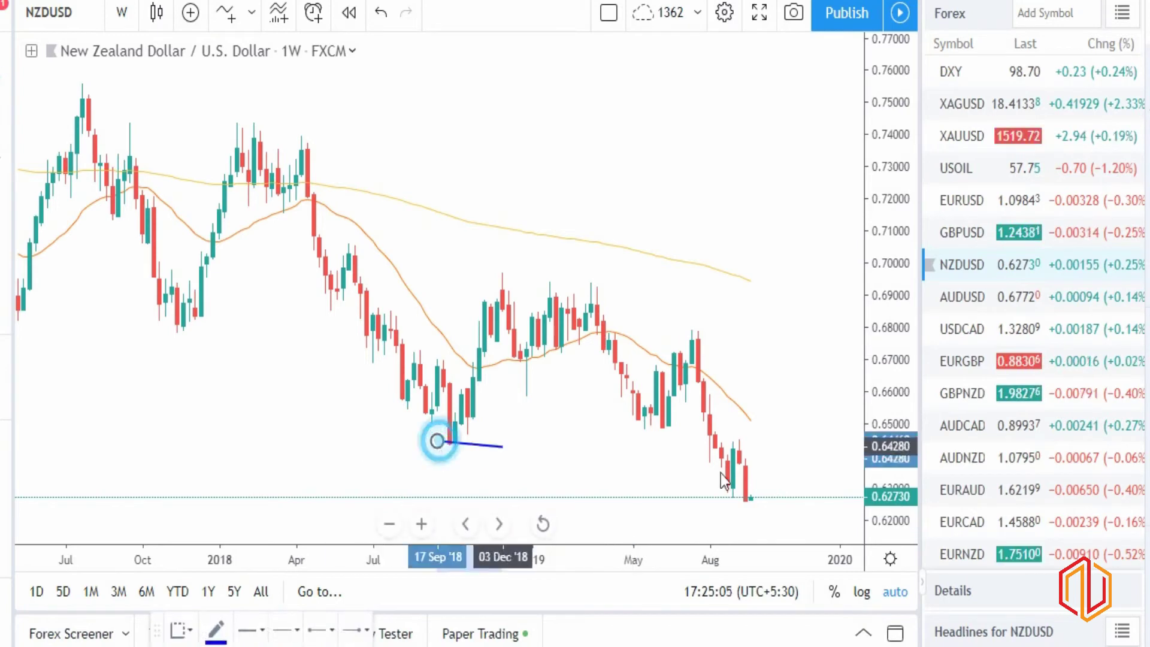
click(803, 441)
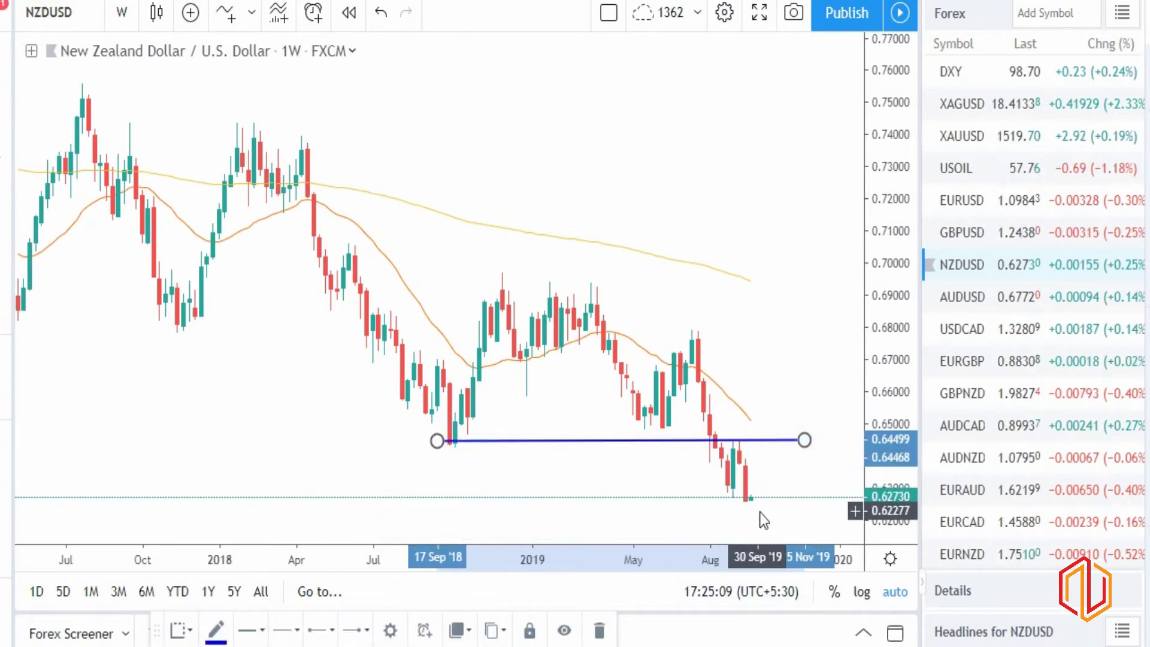
Move the NZDUSD trend line's start to 20 Aug '18 at about 0.65281 and examine the line against the lows since 2015.
click(438, 441)
drag(437, 440, 414, 417)
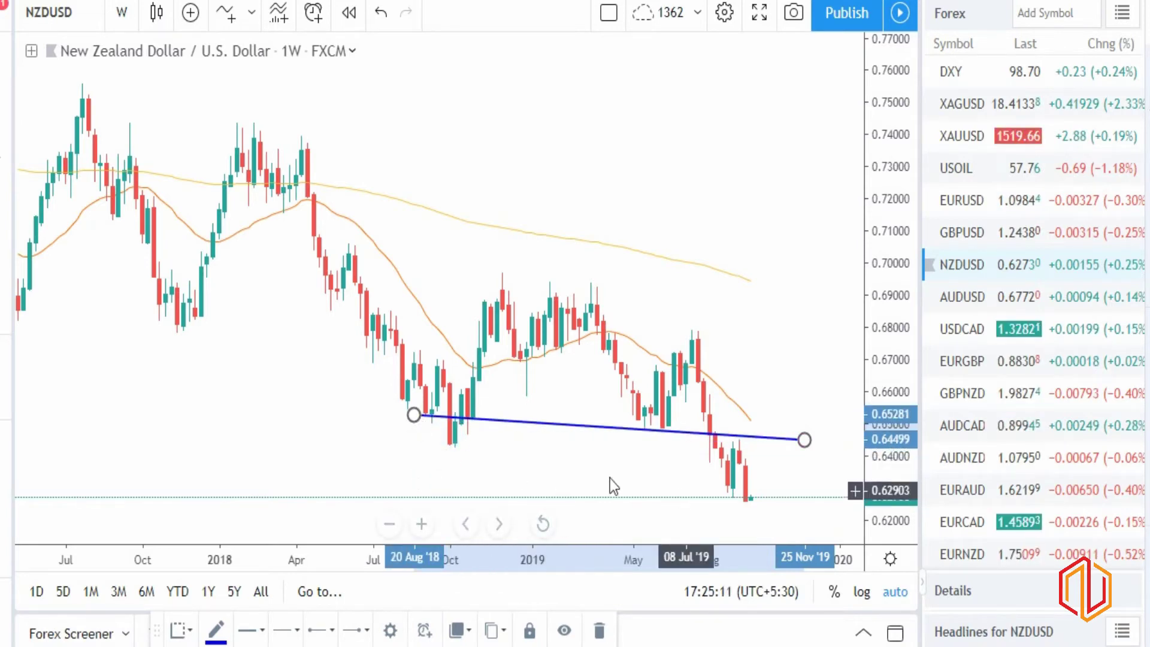
scroll(500, 437, down, 3)
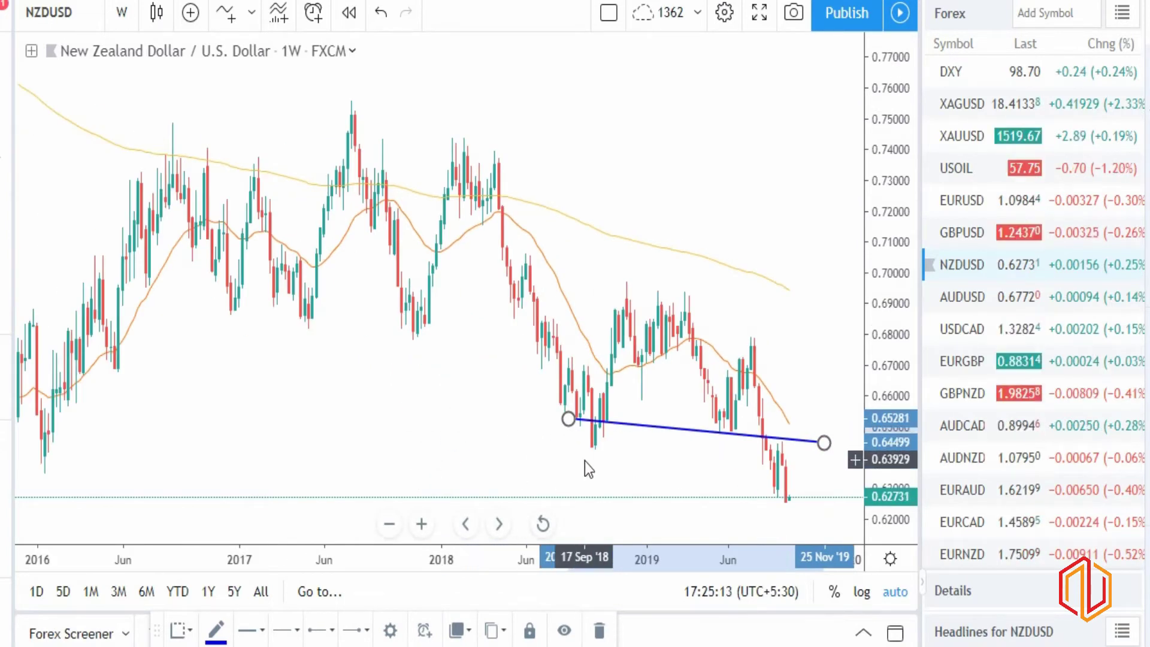
scroll(585, 461, down, 2)
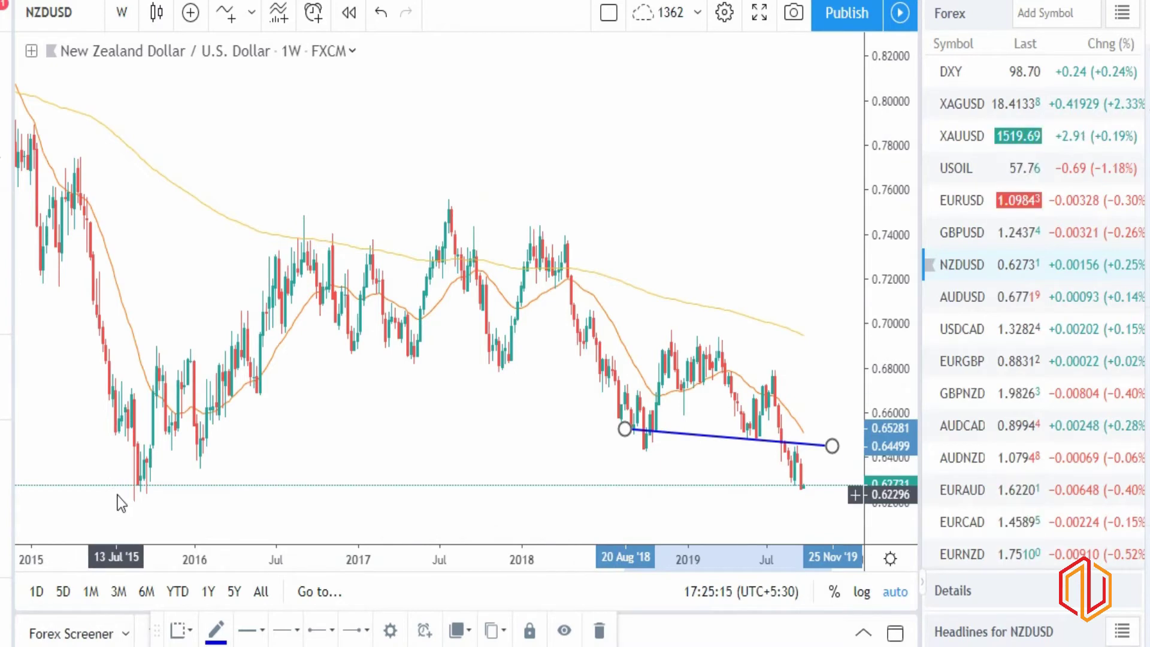
scroll(499, 368, up, 5)
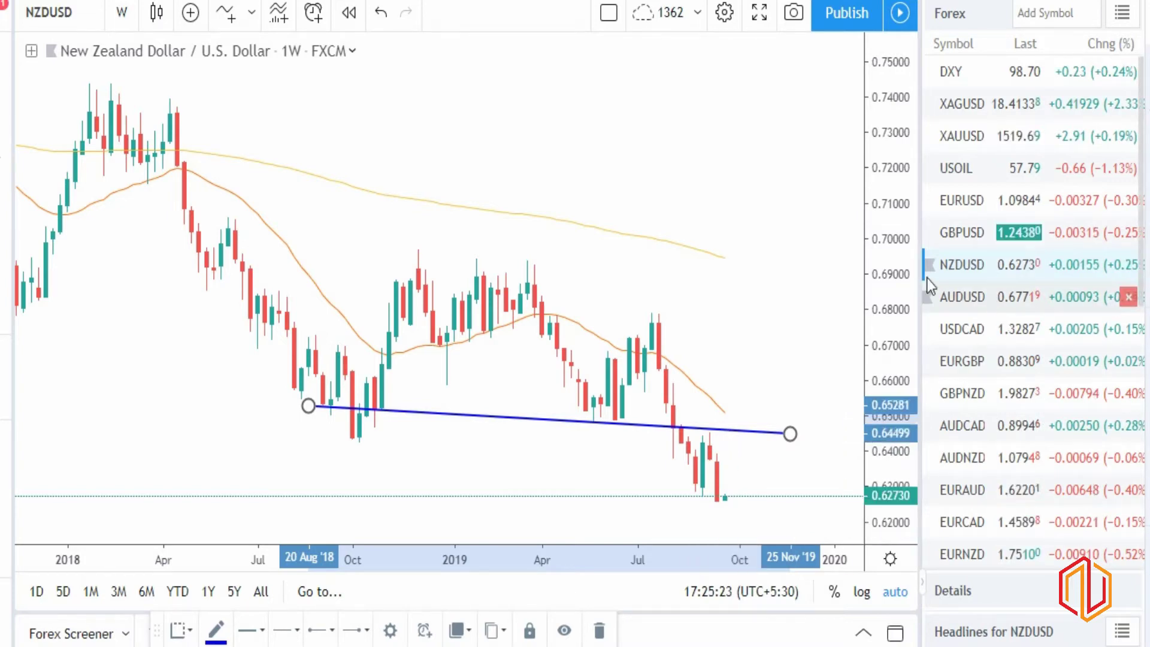
scroll(662, 323, up, 3)
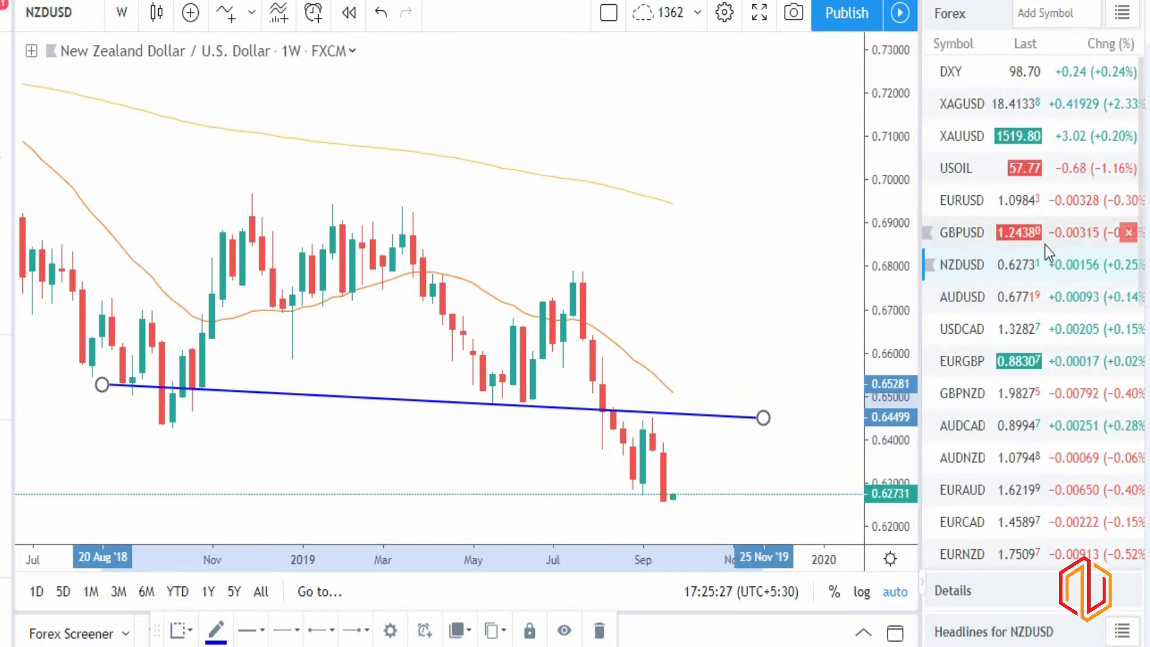
Open the AUDUSD weekly chart and draw a trend line from 12 Dec '16 at about 0.72020 to 13 Jan '20 at about 0.68316.
click(961, 303)
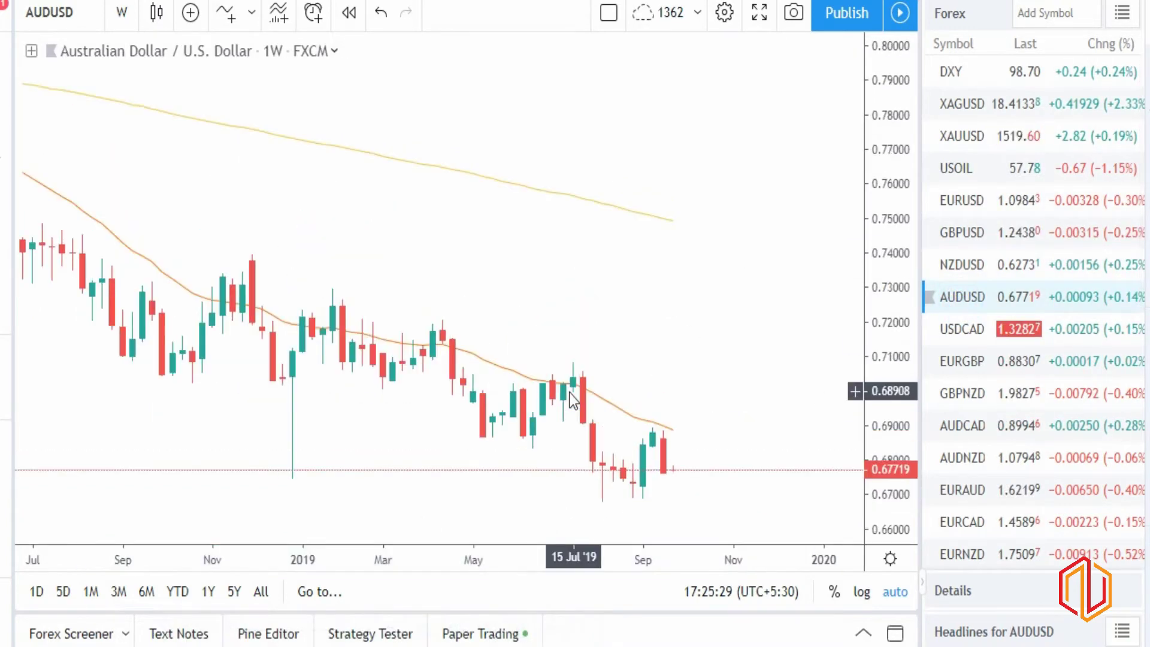
scroll(680, 437, down, 3)
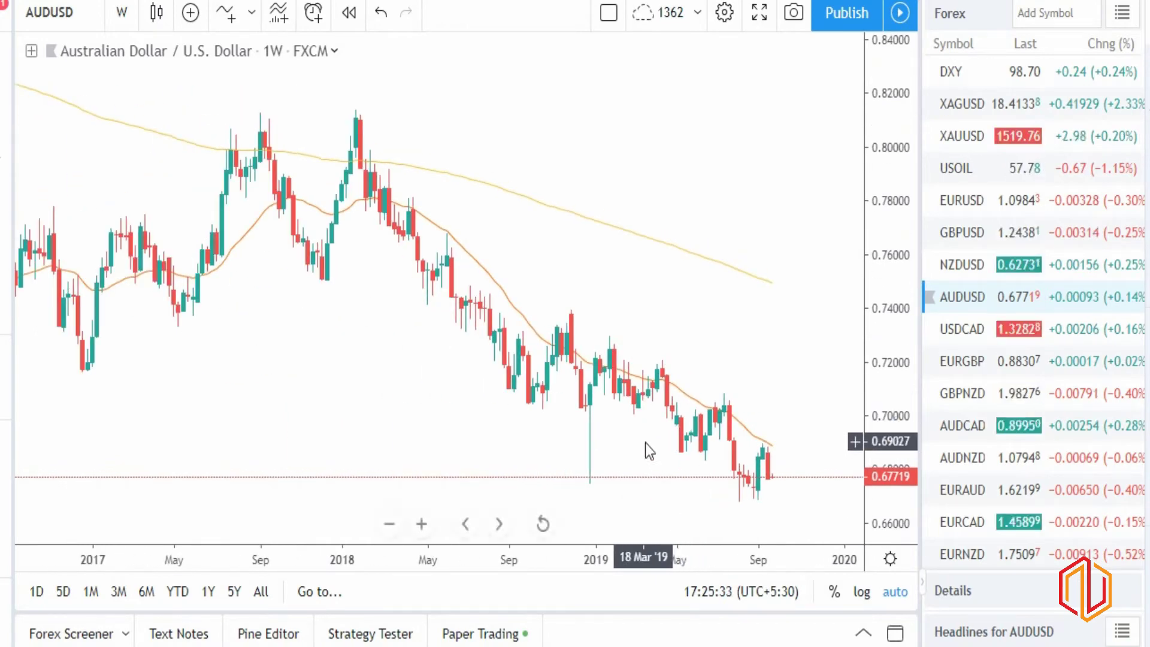
key(alt+t)
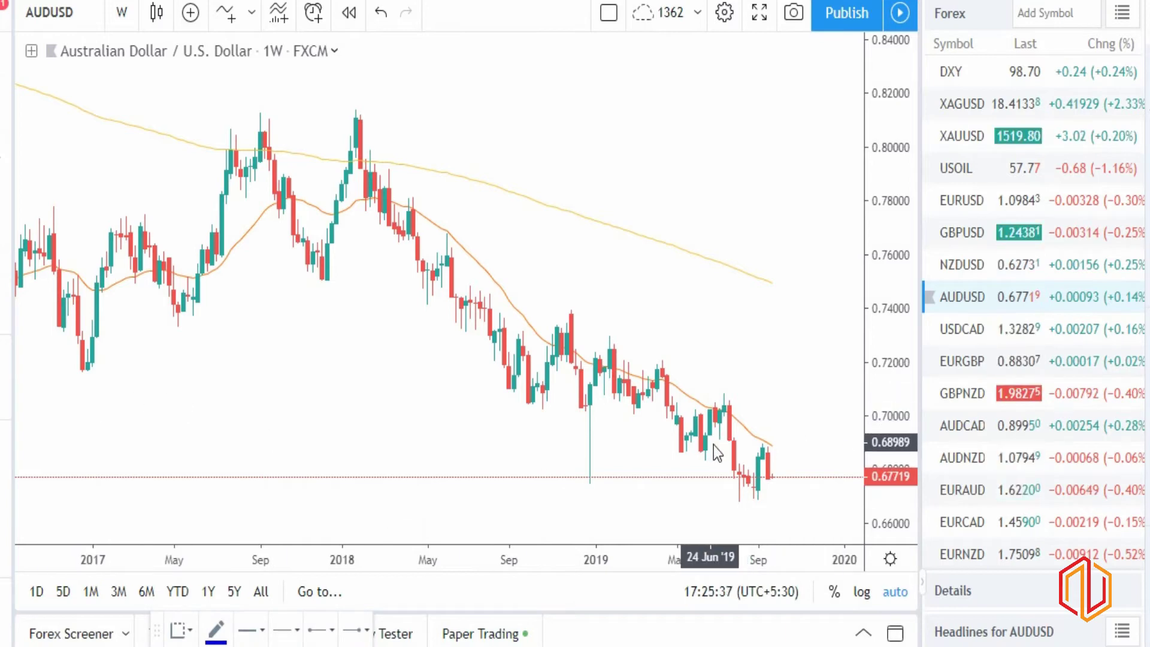
click(77, 361)
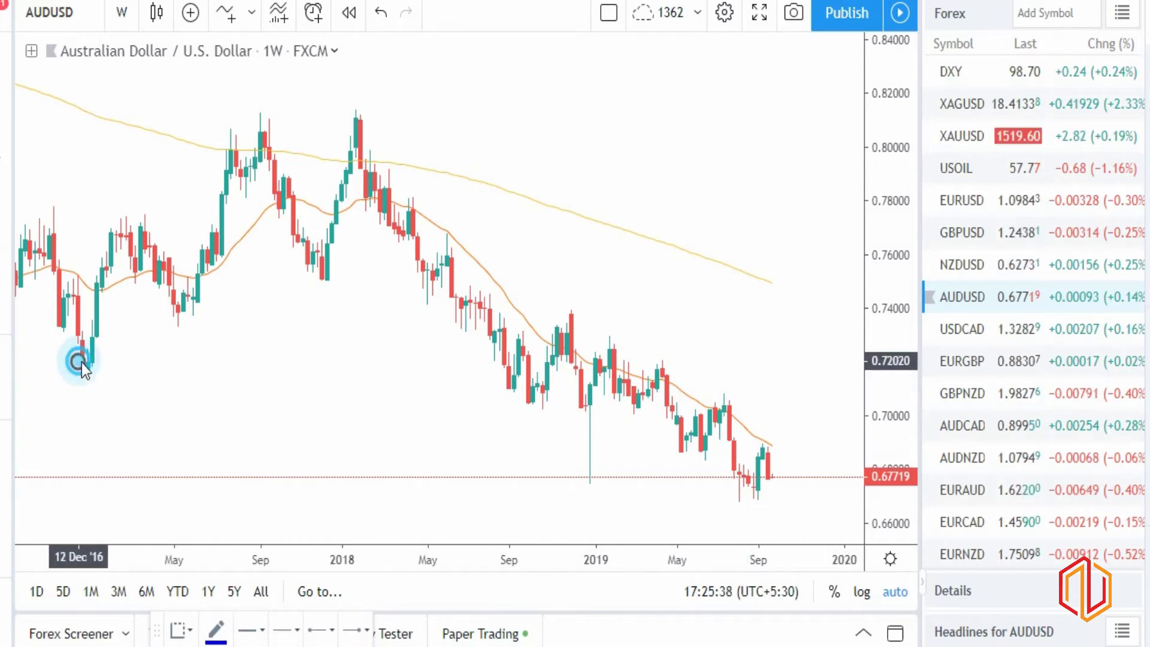
click(849, 461)
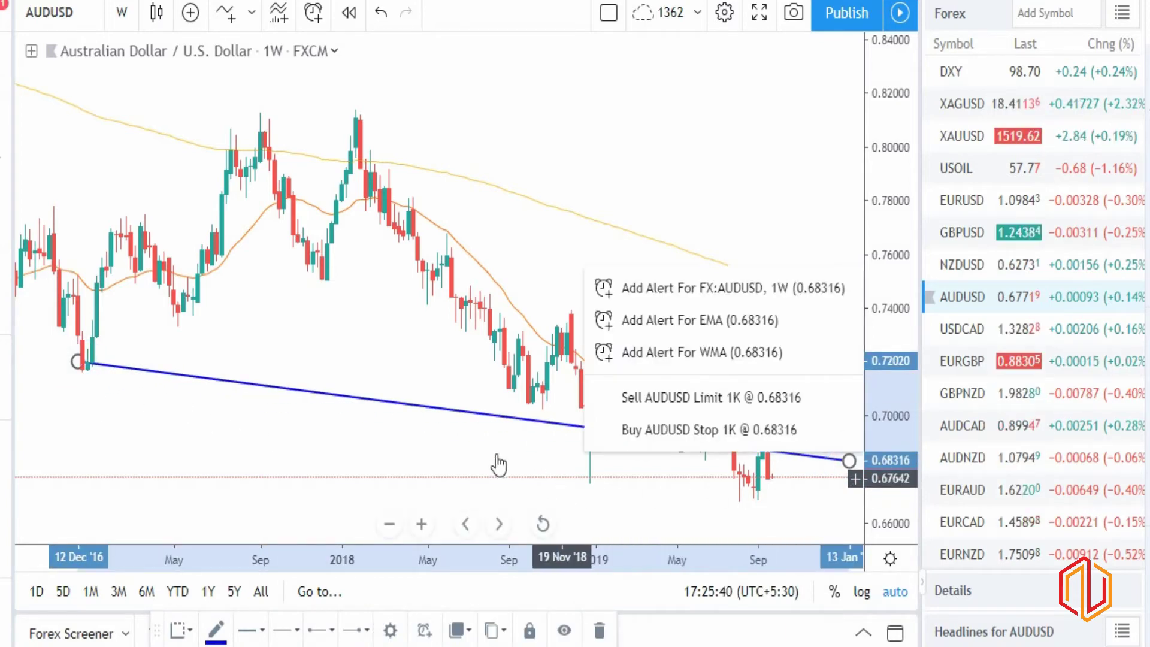
click(623, 235)
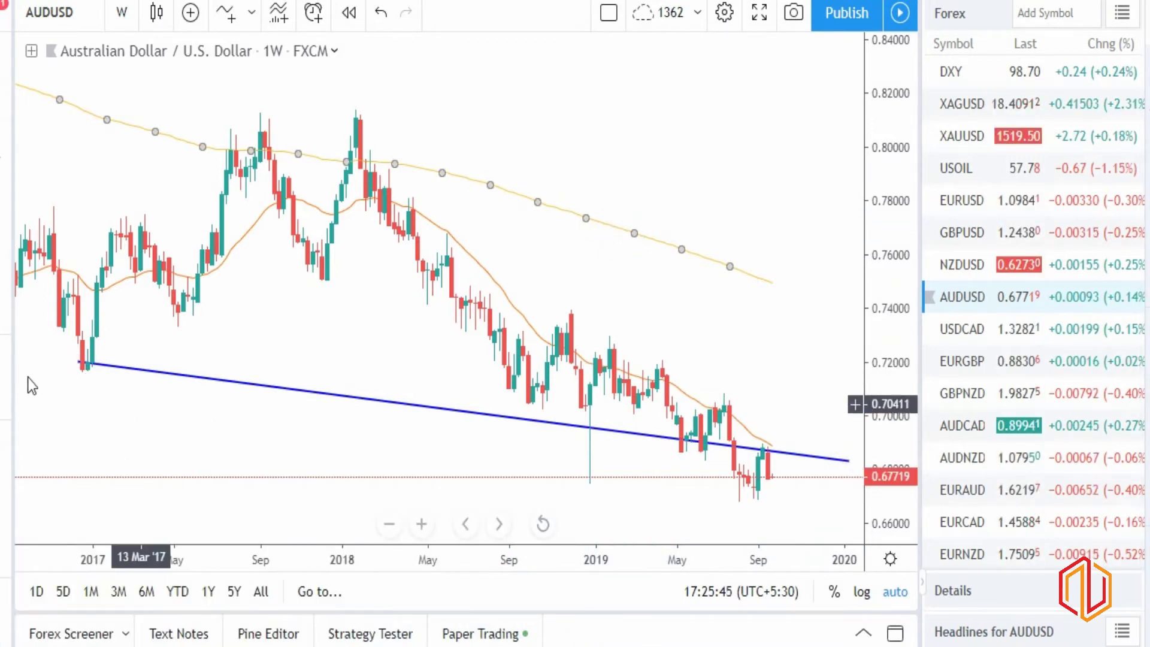
Move the AUDUSD trend line's start to 13 Jul '15 at about 0.69101, along the 2015 lows.
scroll(133, 339, down, 3)
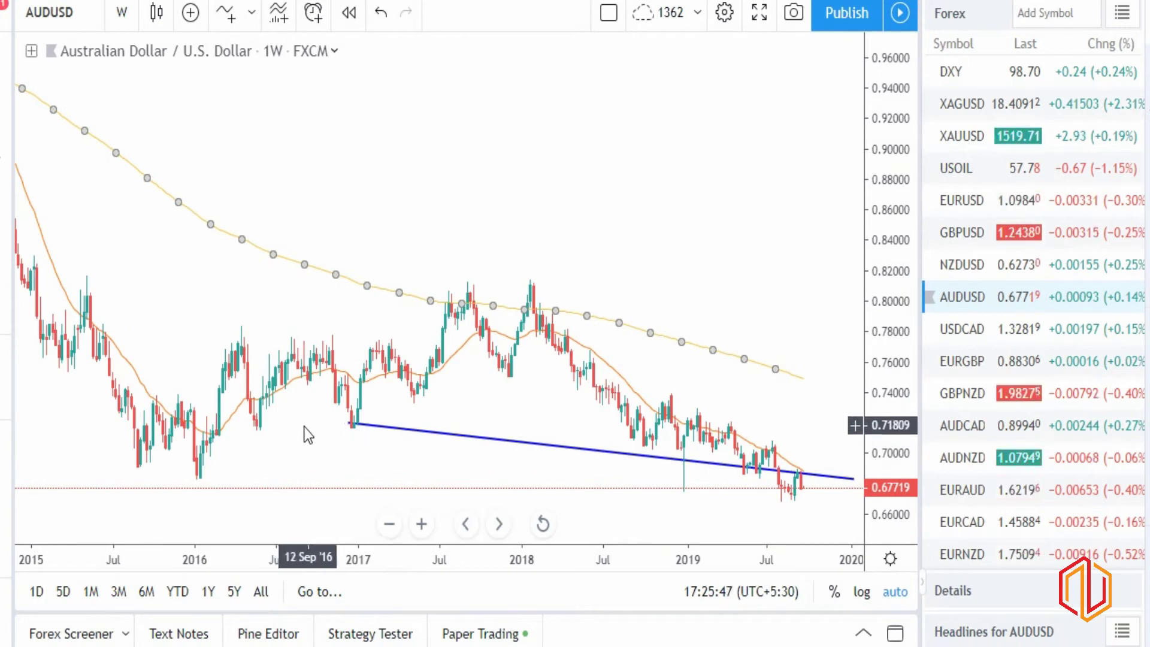
drag(351, 430, 115, 467)
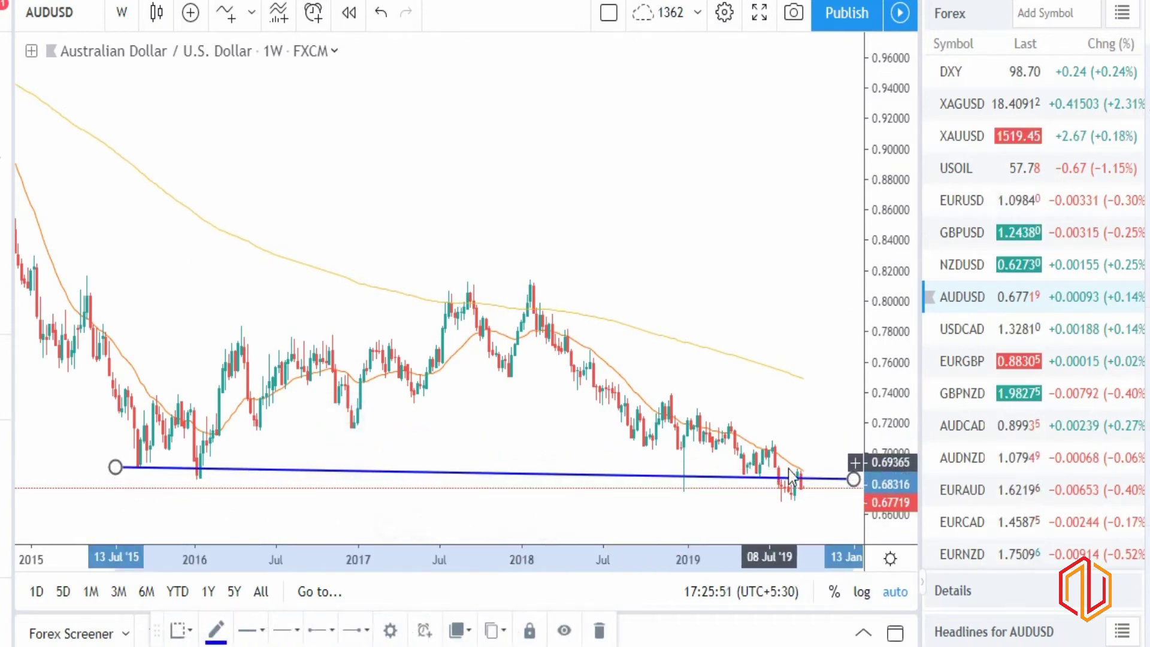
drag(854, 479, 855, 479)
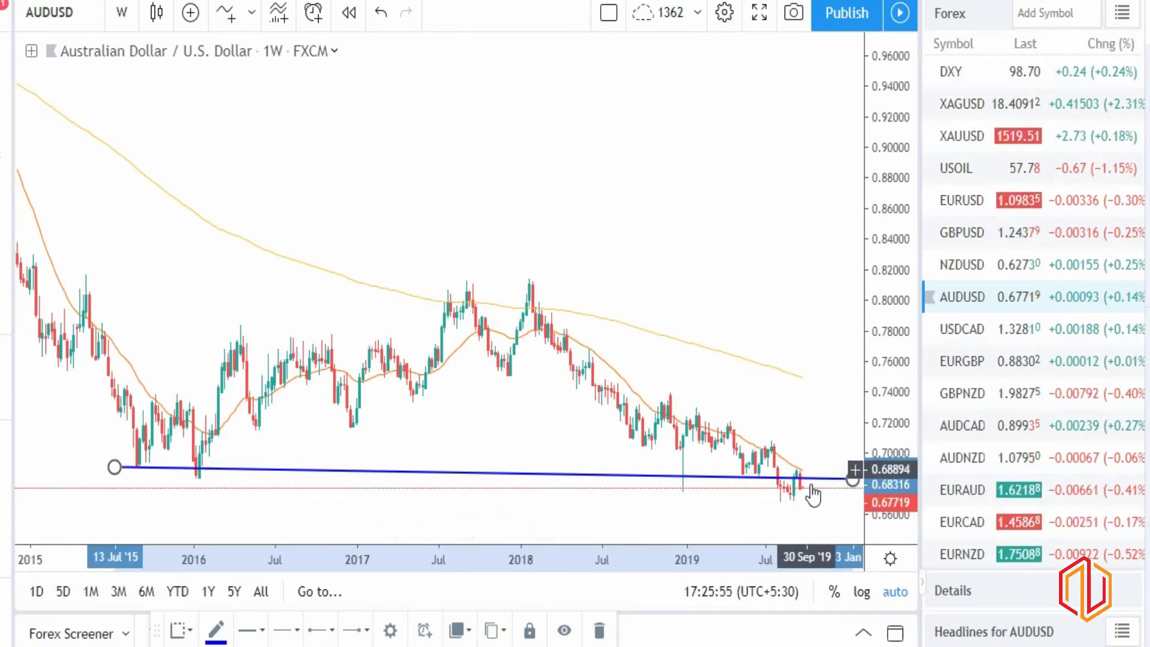
Examine the recent AUDUSD candles against the trend line and orange moving average, and compare them with the NZDUSD weekly chart.
scroll(779, 448, up, 3)
scroll(779, 449, up, 1)
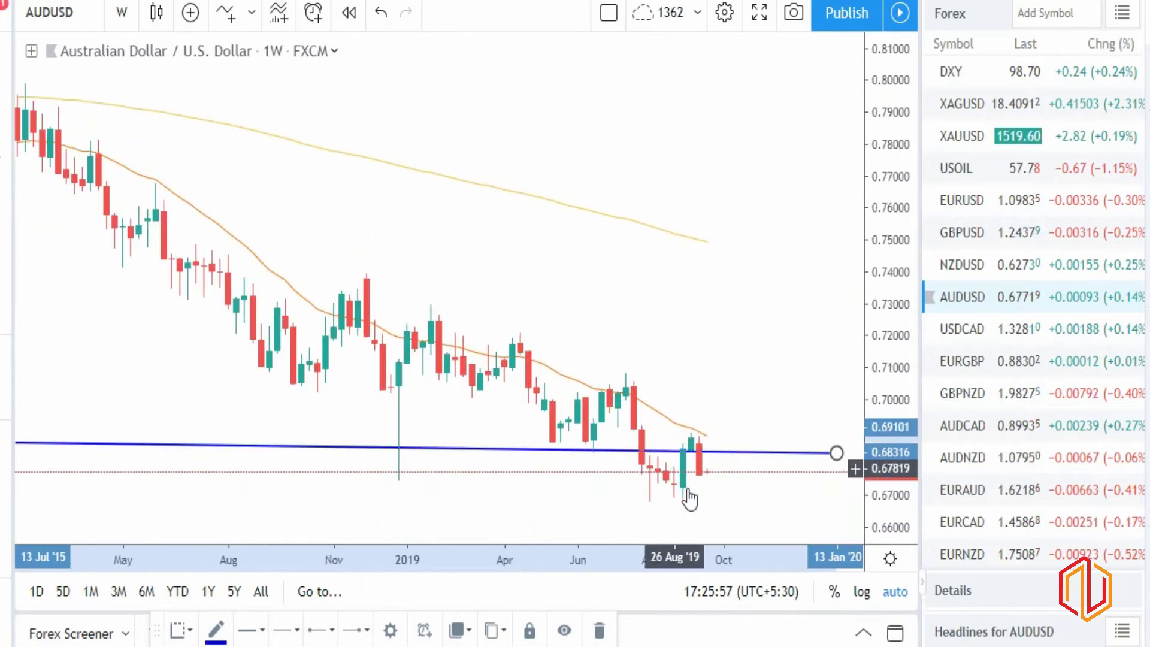
scroll(715, 486, up, 2)
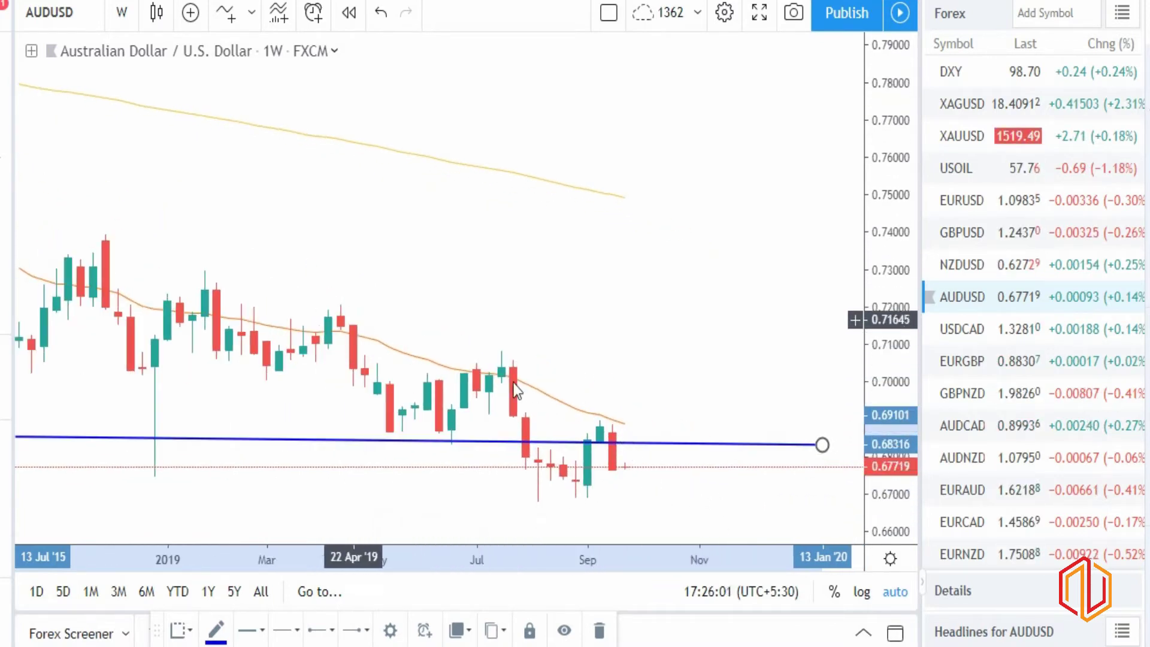
scroll(595, 364, down, 3)
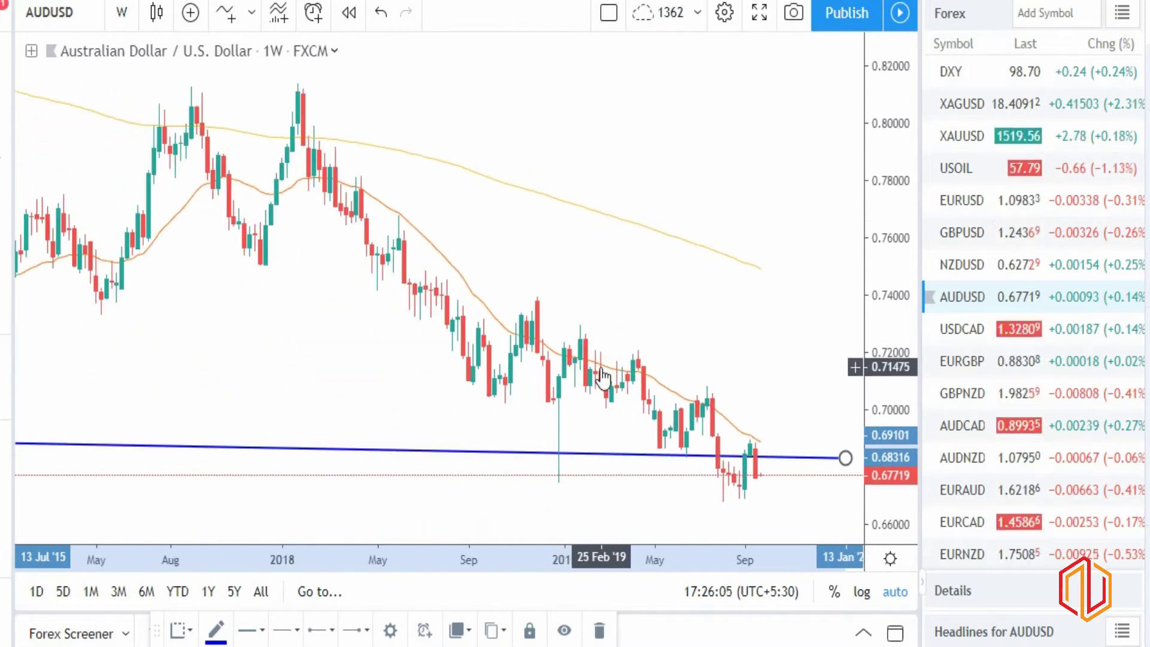
scroll(688, 438, up, 4)
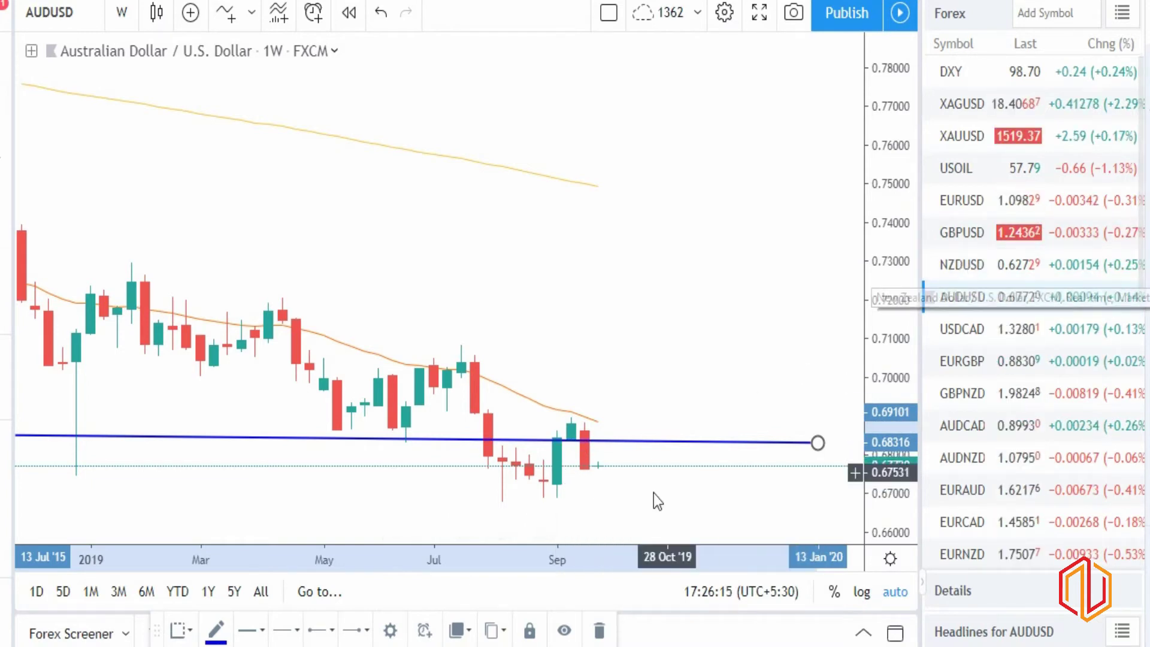
click(961, 264)
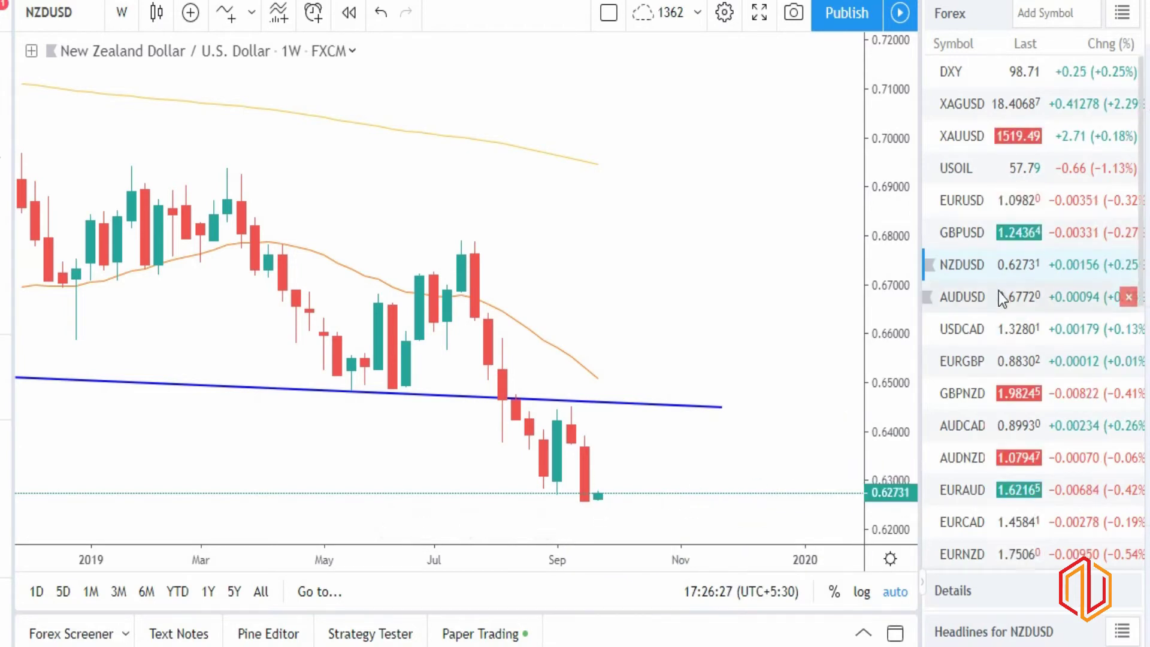
click(963, 285)
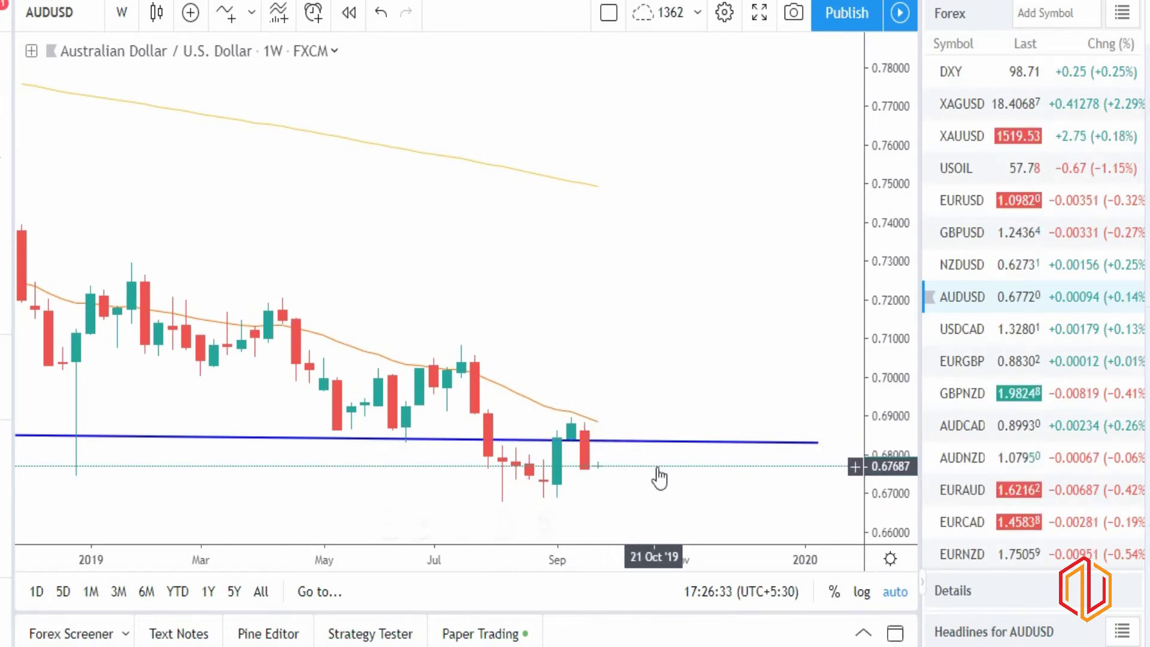
scroll(660, 458, down, 2)
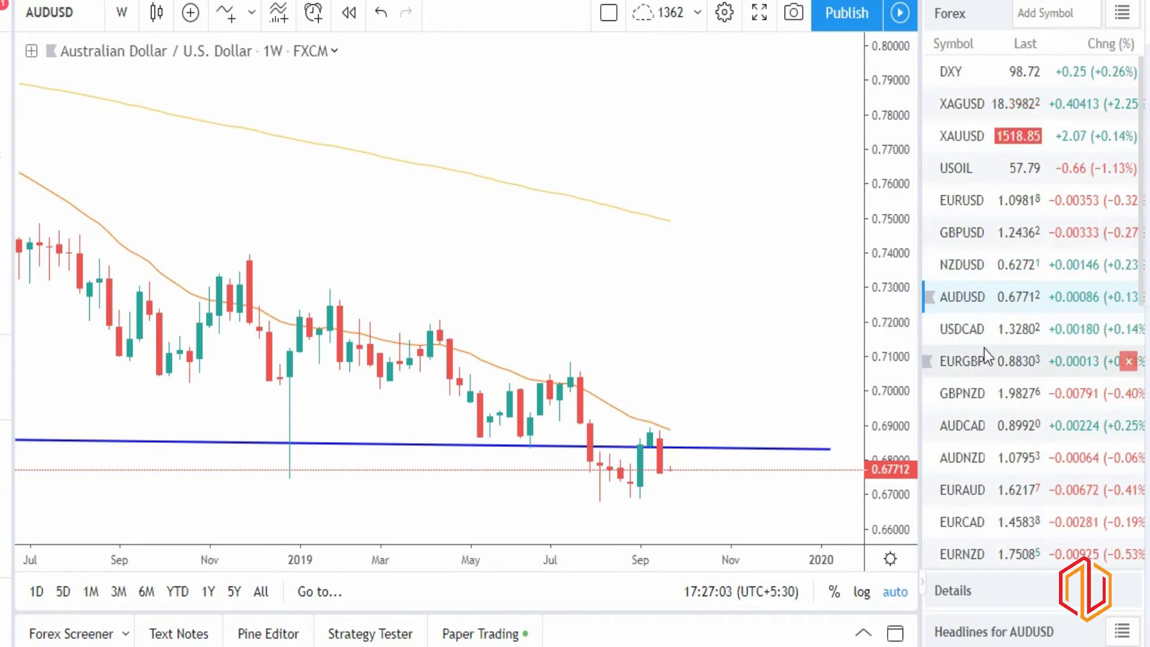
Check the USDCAD weekly chart and open the USOIL weekly chart to examine its recent candles against the moving averages.
click(971, 328)
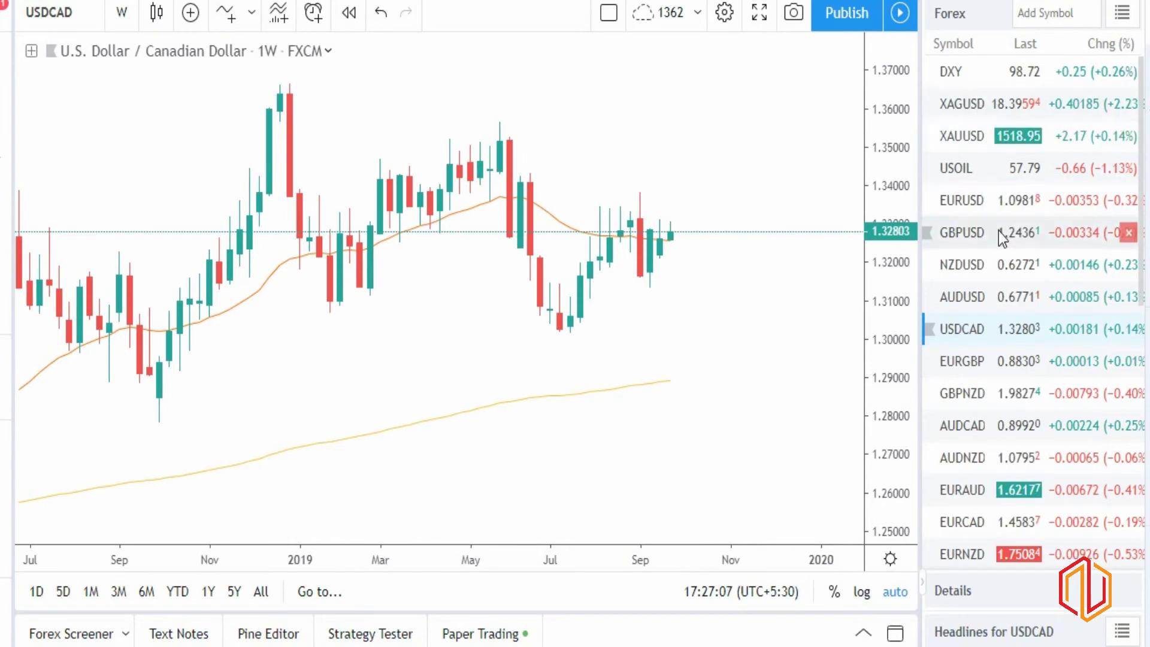
click(970, 169)
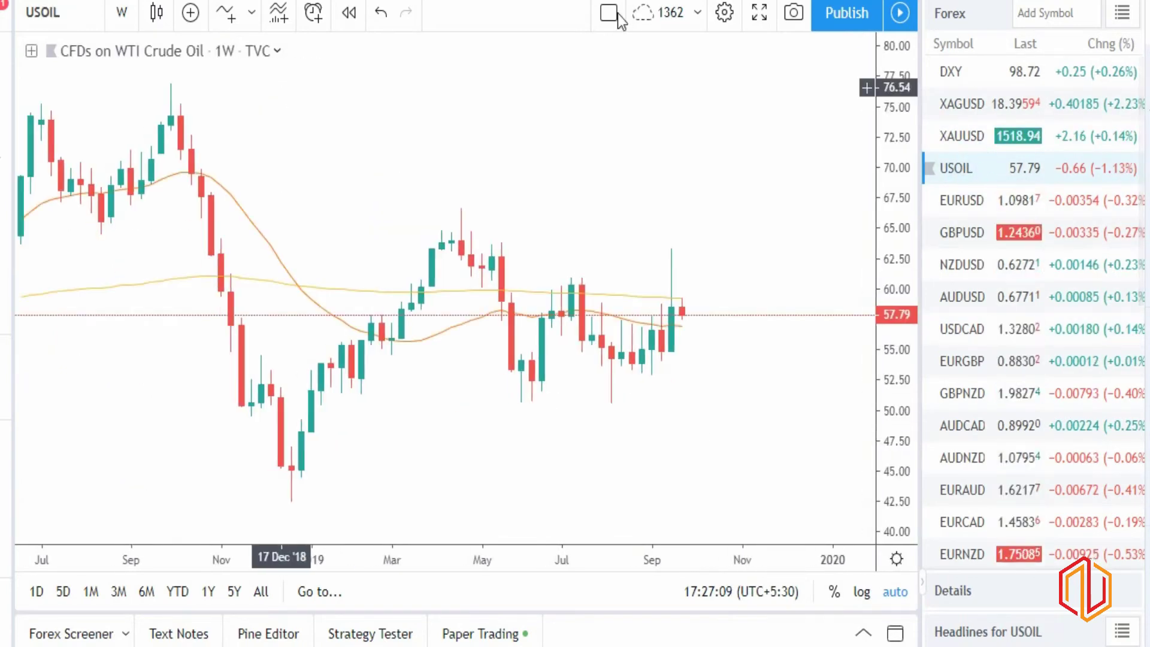
scroll(503, 302, down, 2)
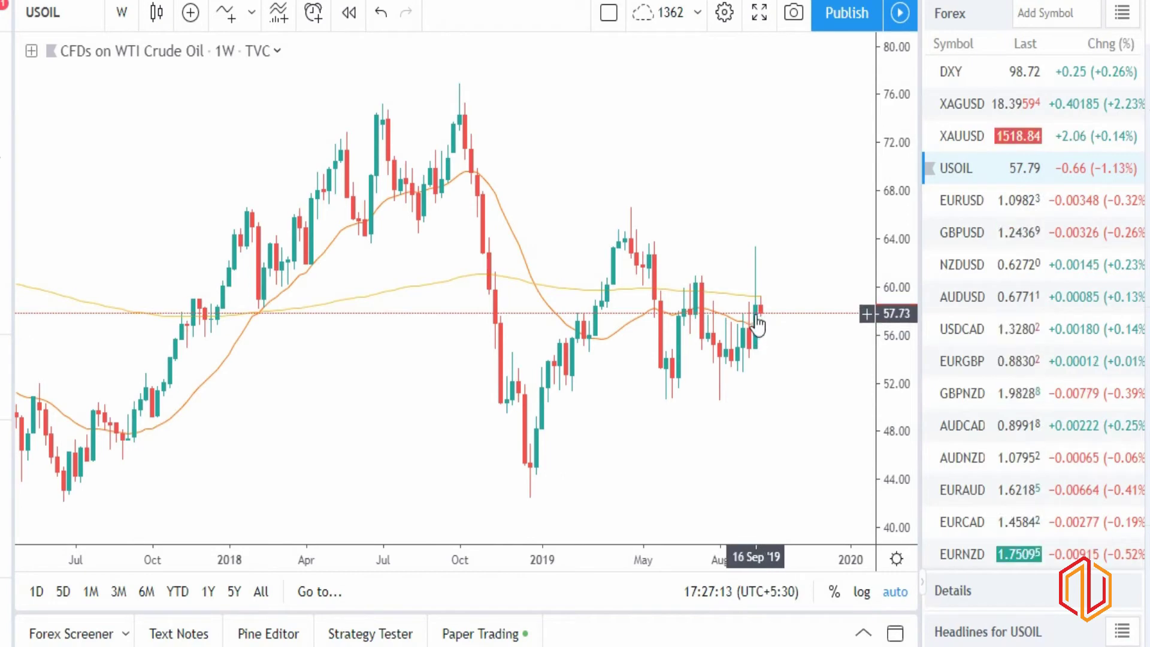
scroll(758, 281, up, 3)
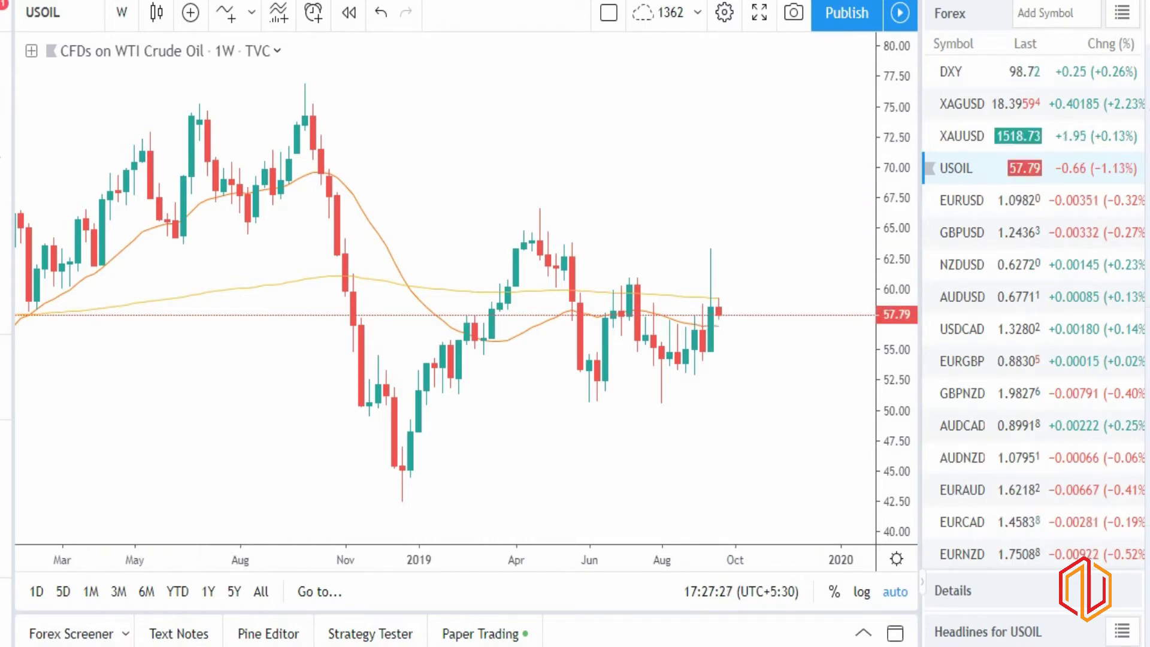
Draw a falling USOIL trend line from 24 Sep '18 at about 75.30 to 11 Nov '19 at about 56.83.
key(alt+t)
click(296, 103)
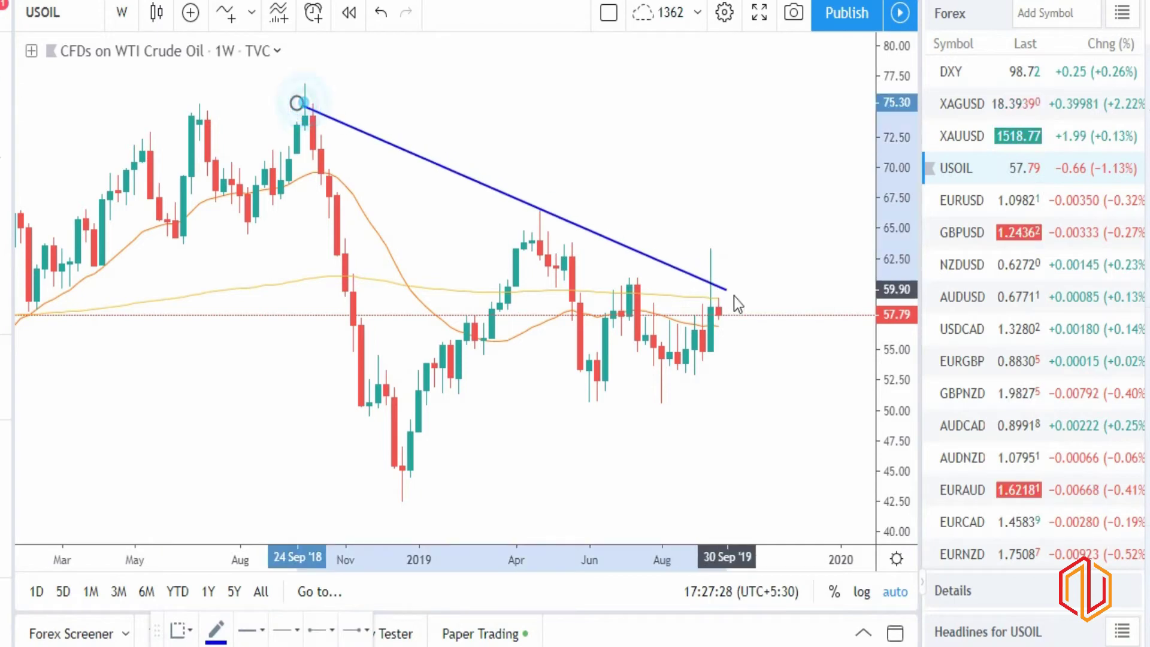
click(779, 328)
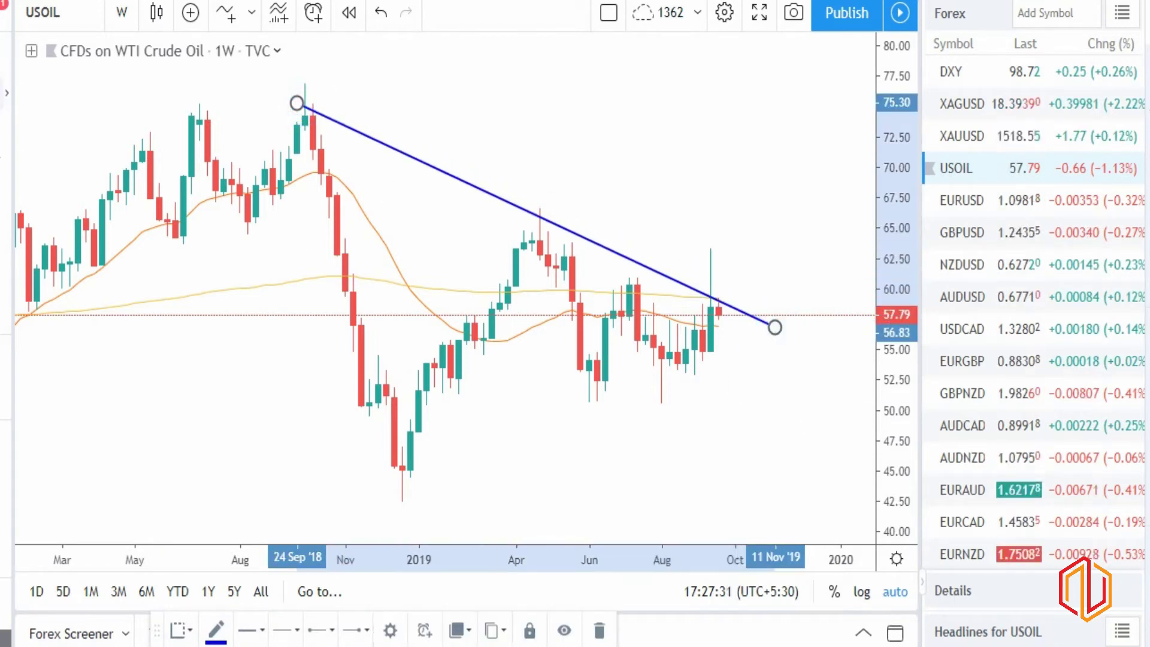
Draw a rising USOIL trend line from 24 Dec '18 at about 44.00 to 30 Dec '19 at about 58.74.
key(alt+t)
click(402, 483)
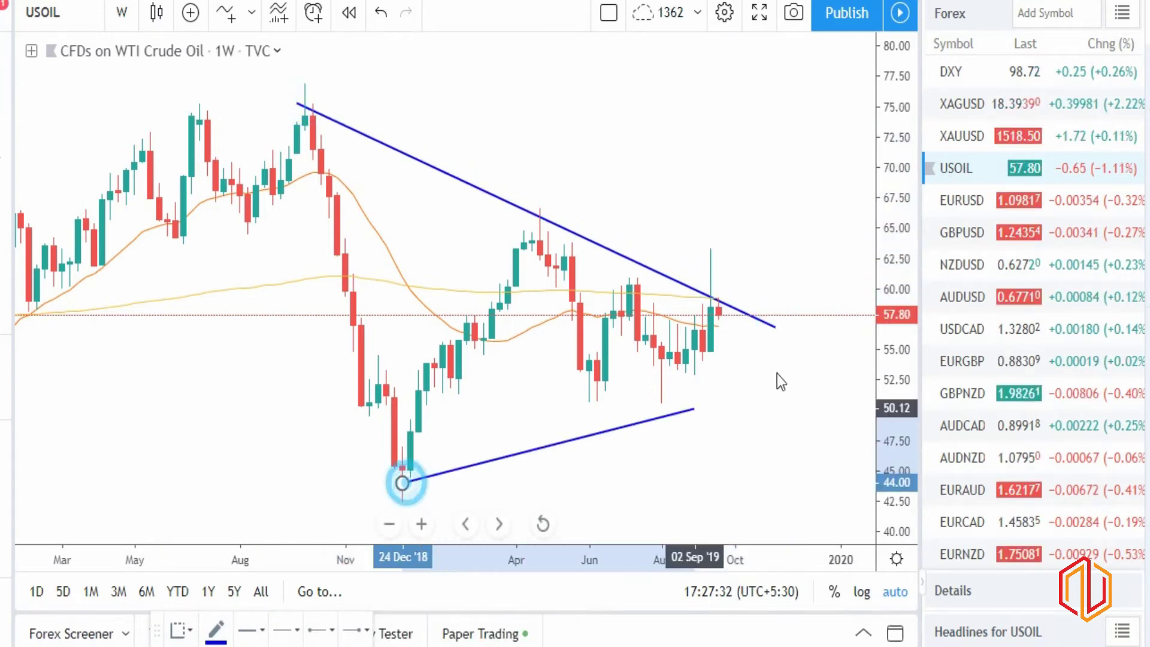
click(833, 298)
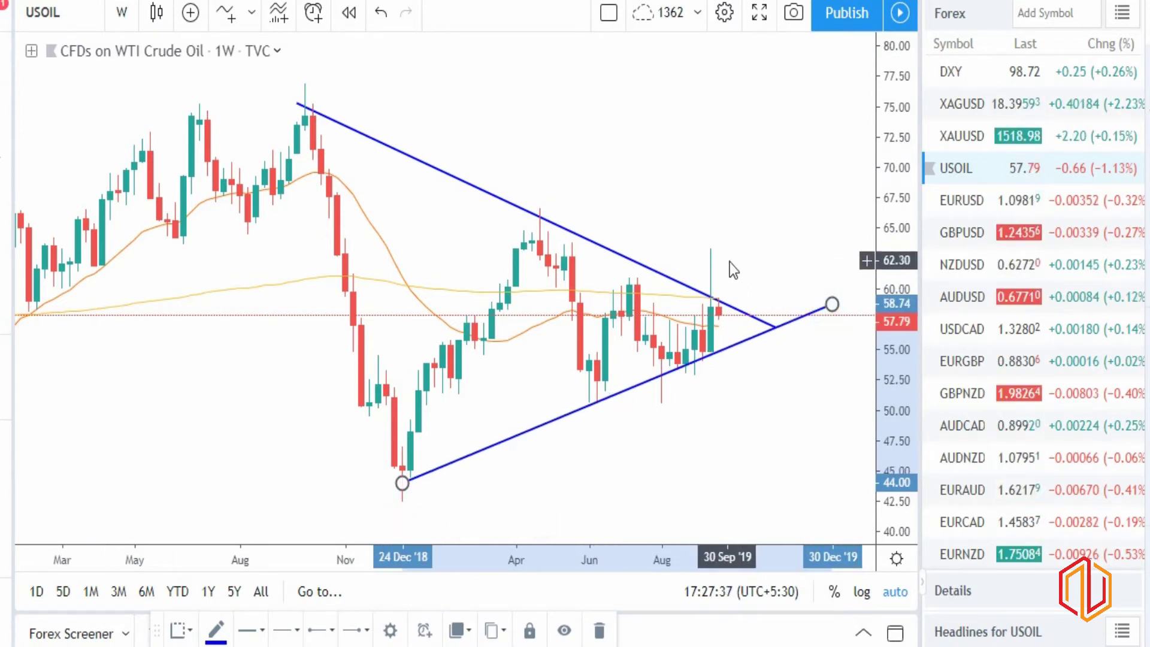
Examine the latest USOIL candles against both trend lines on the 1-day interval and return to the weekly interval.
click(122, 12)
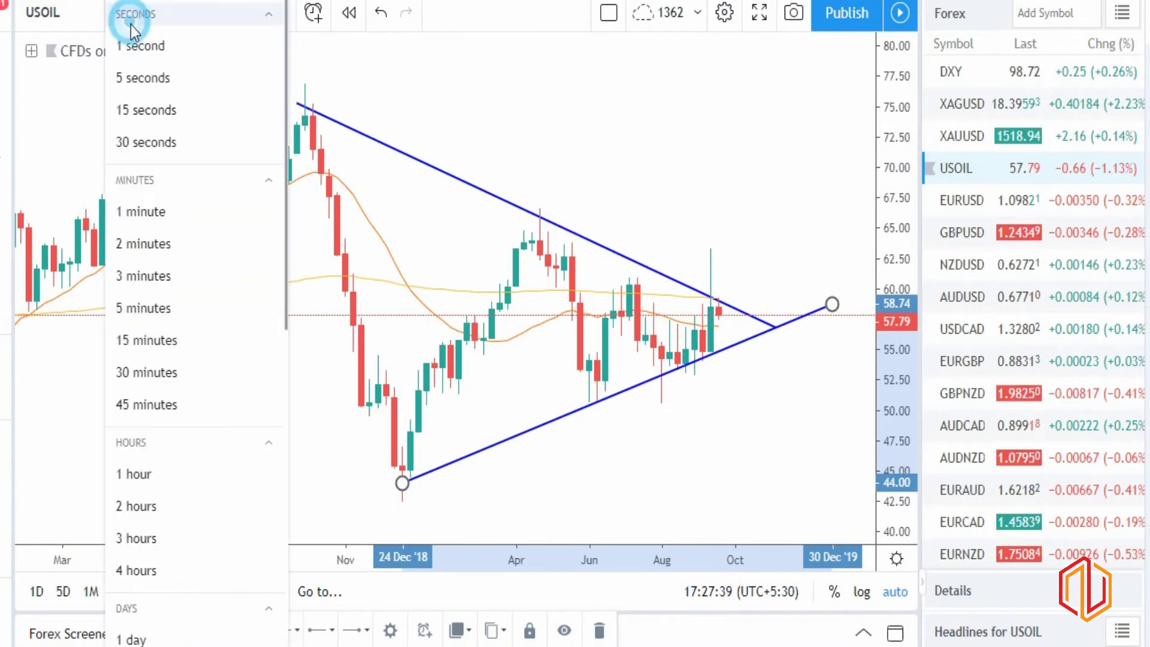
click(141, 638)
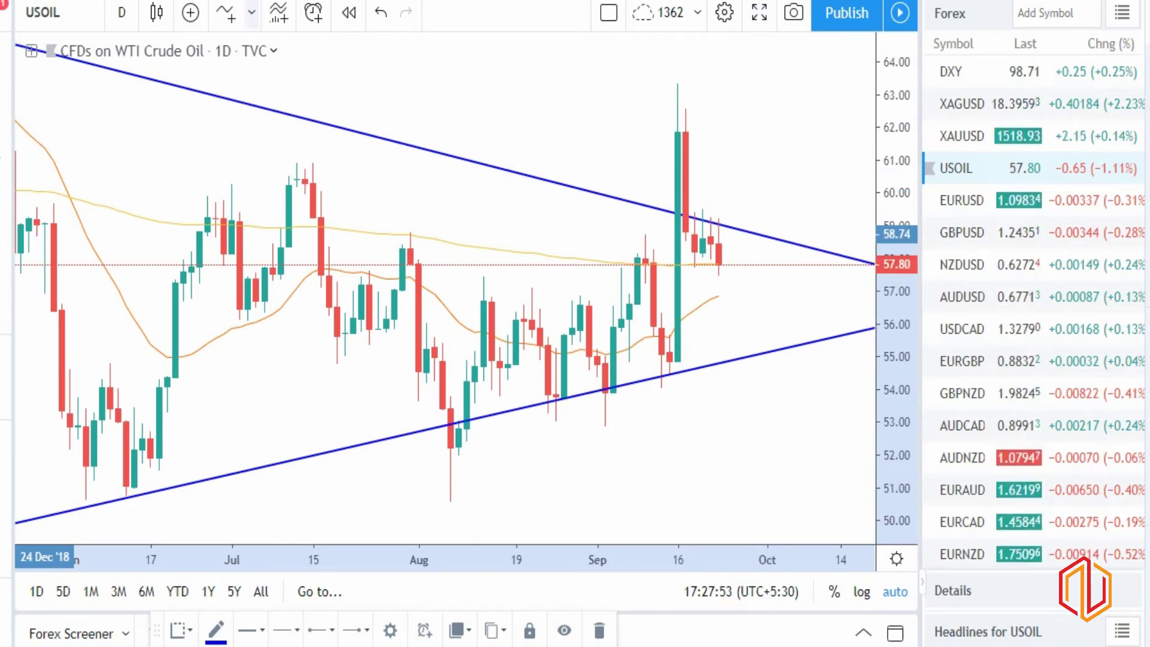
click(114, 21)
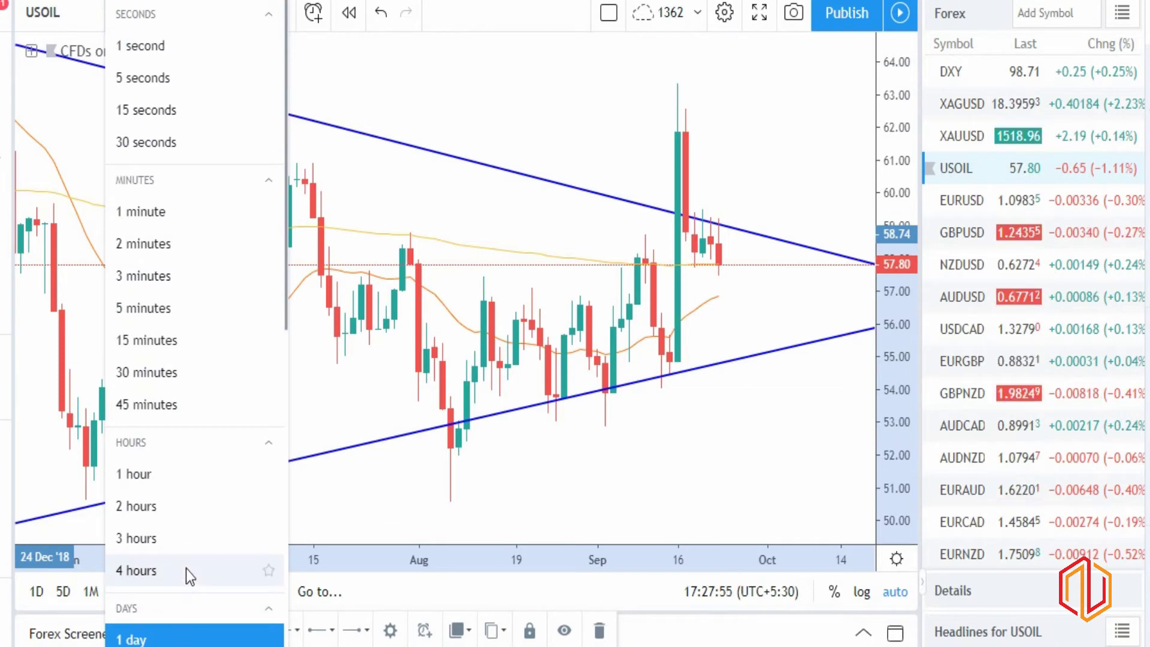
scroll(179, 557, down, 5)
click(159, 366)
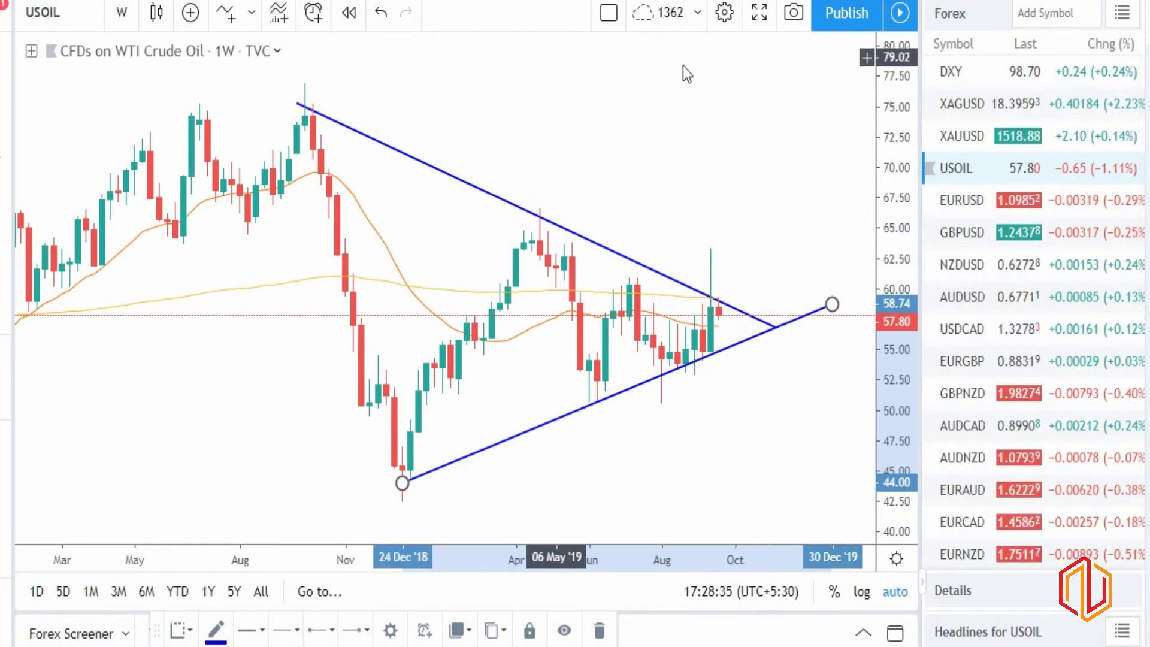
On the USDCAD weekly chart, draw a rising trend line from 28 Aug '17 at about 1.20590 to 7 Oct '19 at about 1.34739.
click(943, 336)
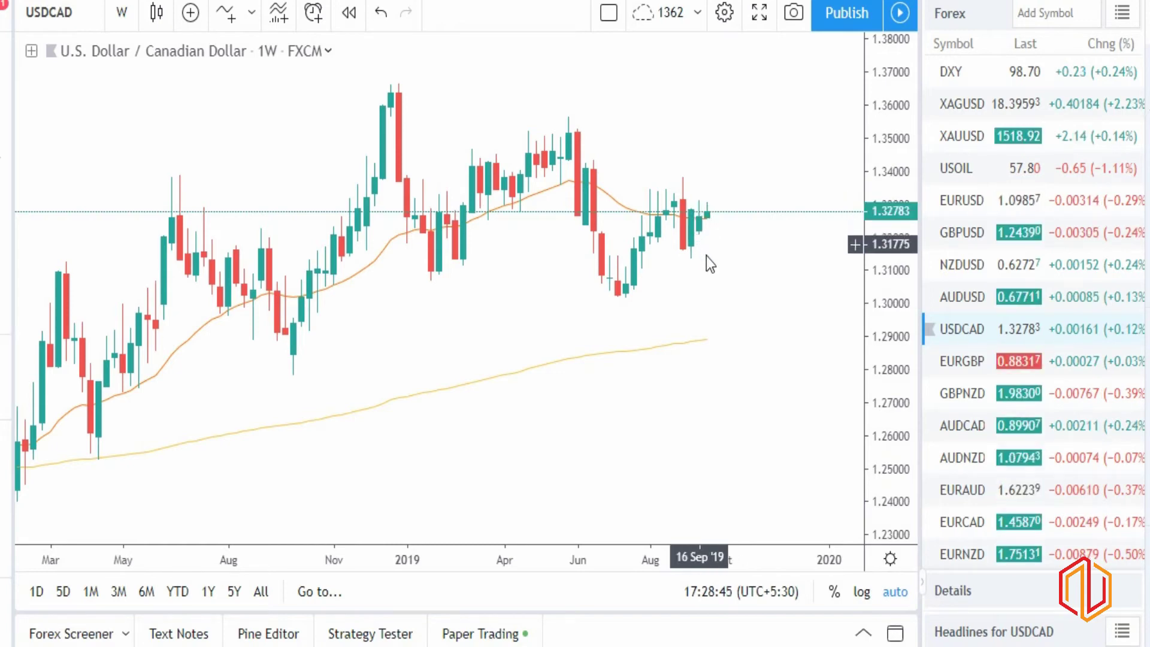
scroll(706, 256, down, 3)
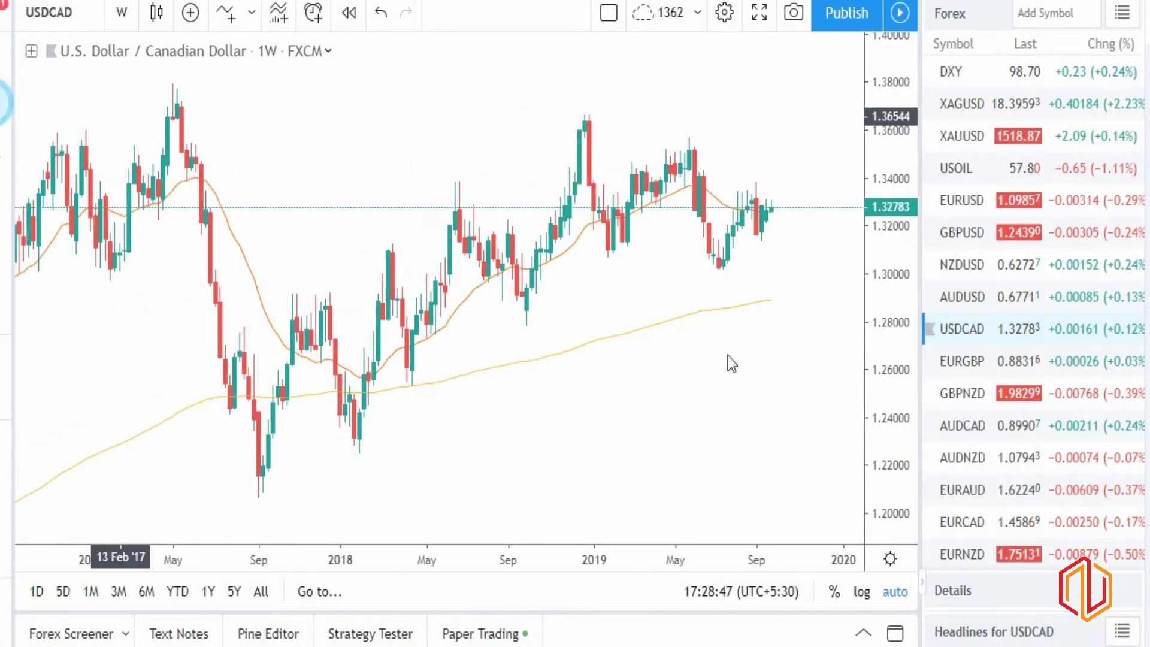
key(alt+t)
mouse_move(254, 499)
mouse_down()
mouse_move(557, 321)
mouse_move(784, 174)
mouse_move(781, 160)
mouse_up()
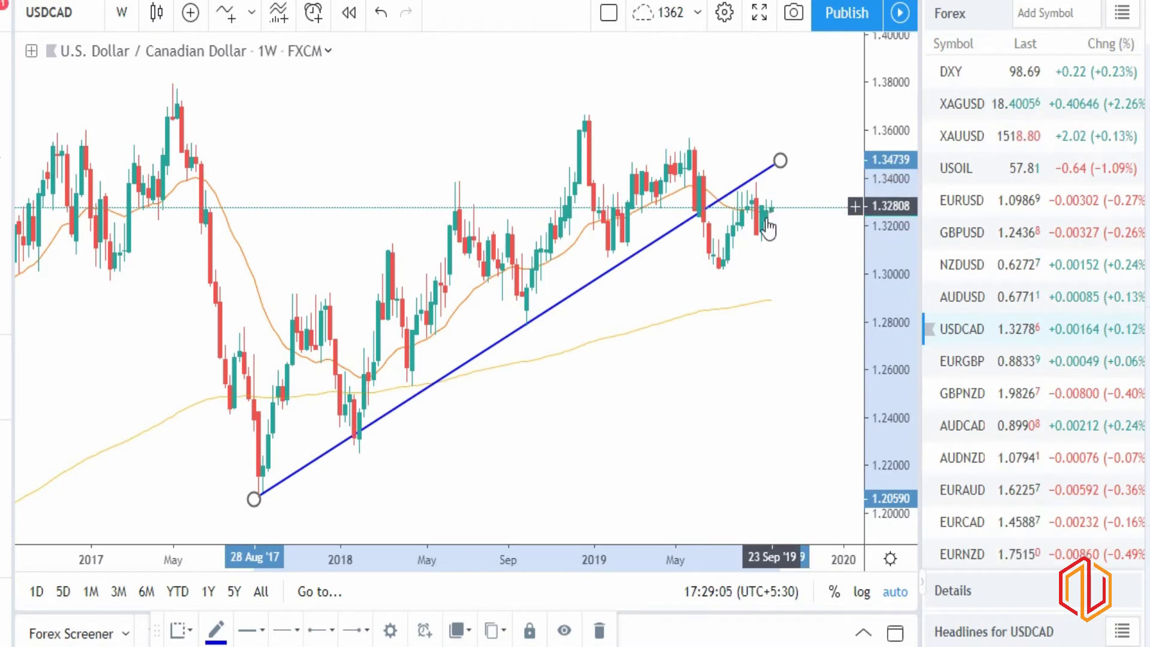
scroll(768, 227, up, 3)
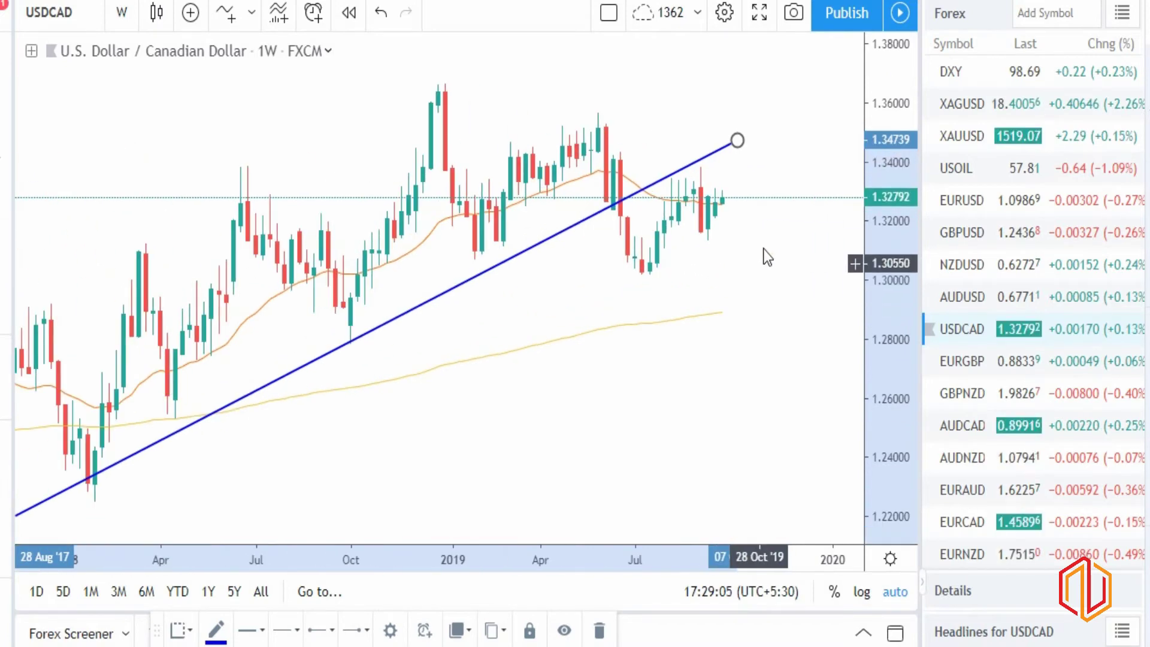
click(725, 154)
scroll(728, 149, down, 3)
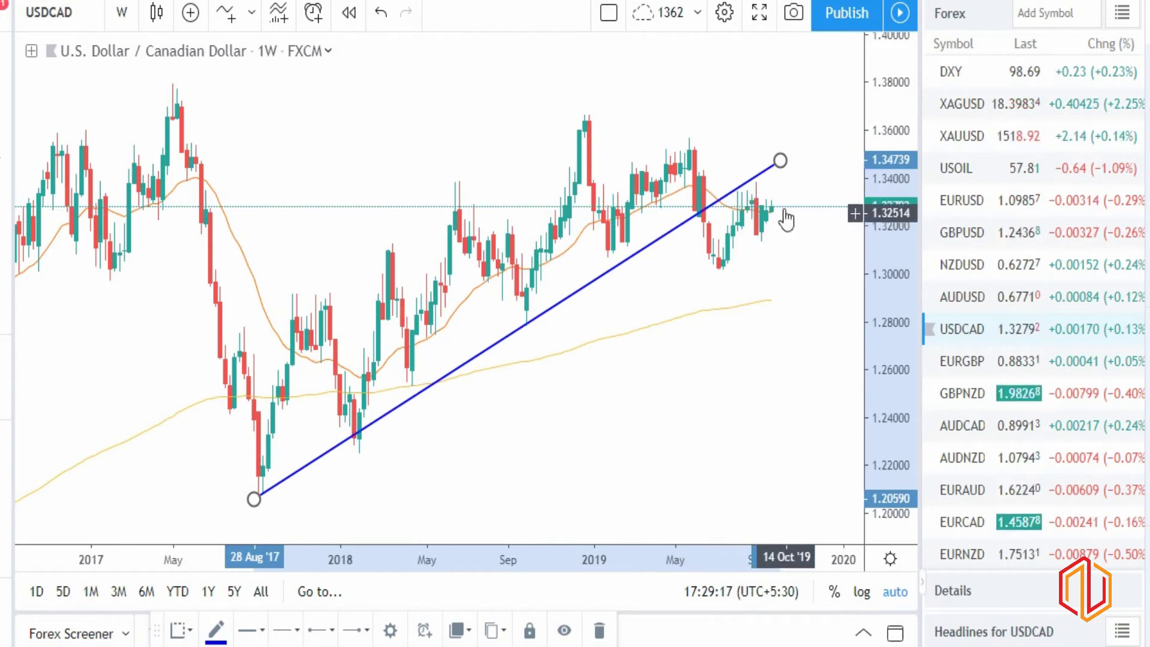
scroll(756, 256, up, 3)
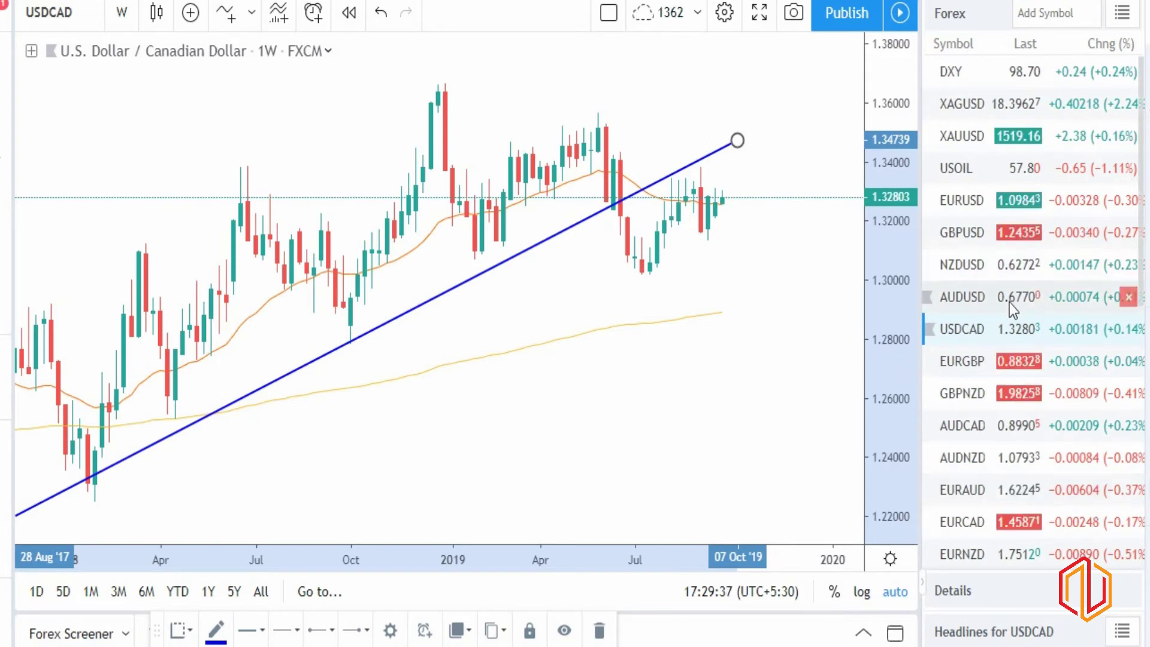
Open the USDJPY weekly chart and examine its recent candles against the moving averages.
scroll(982, 275, down, 2)
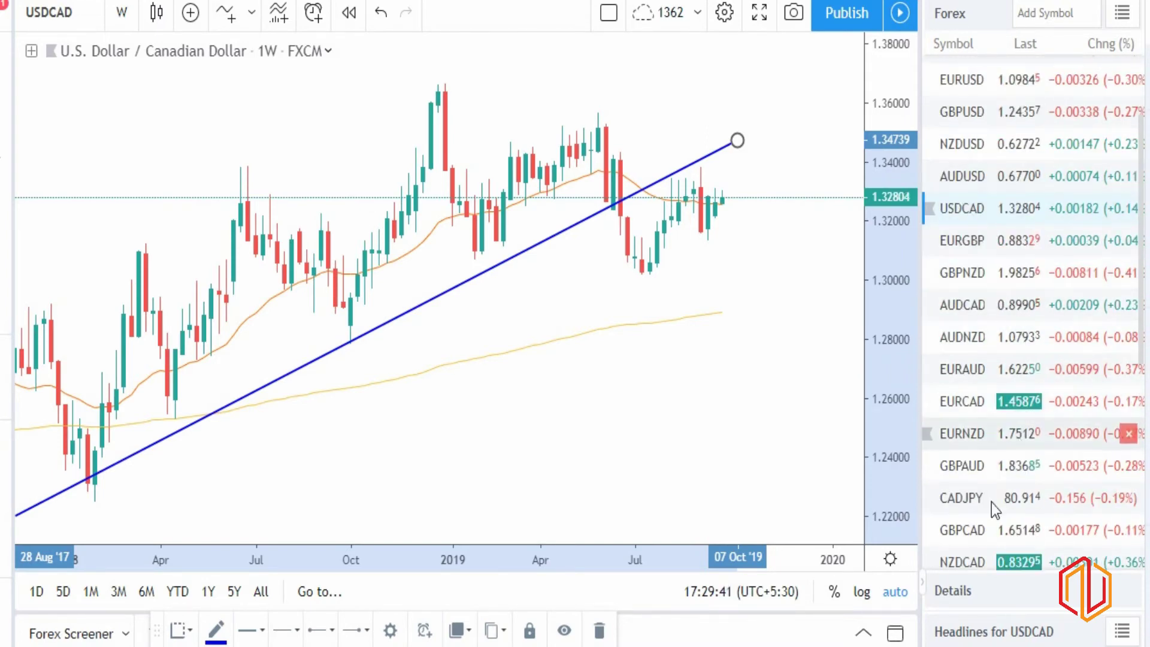
scroll(989, 518, down, 2)
scroll(976, 508, down, 1)
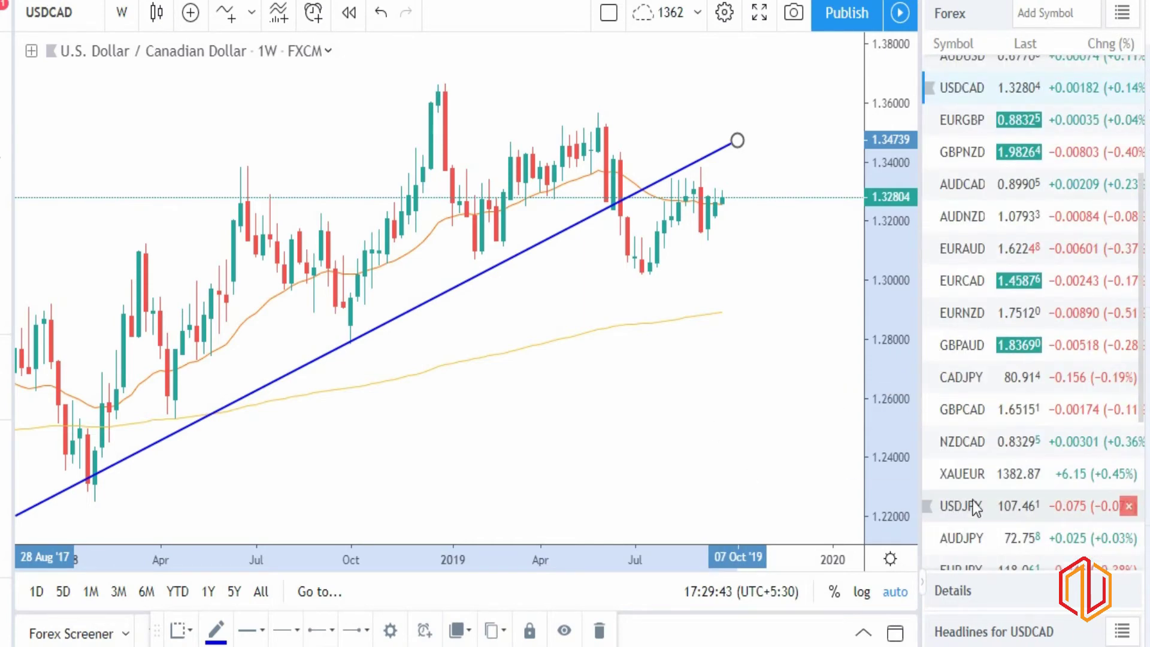
click(965, 507)
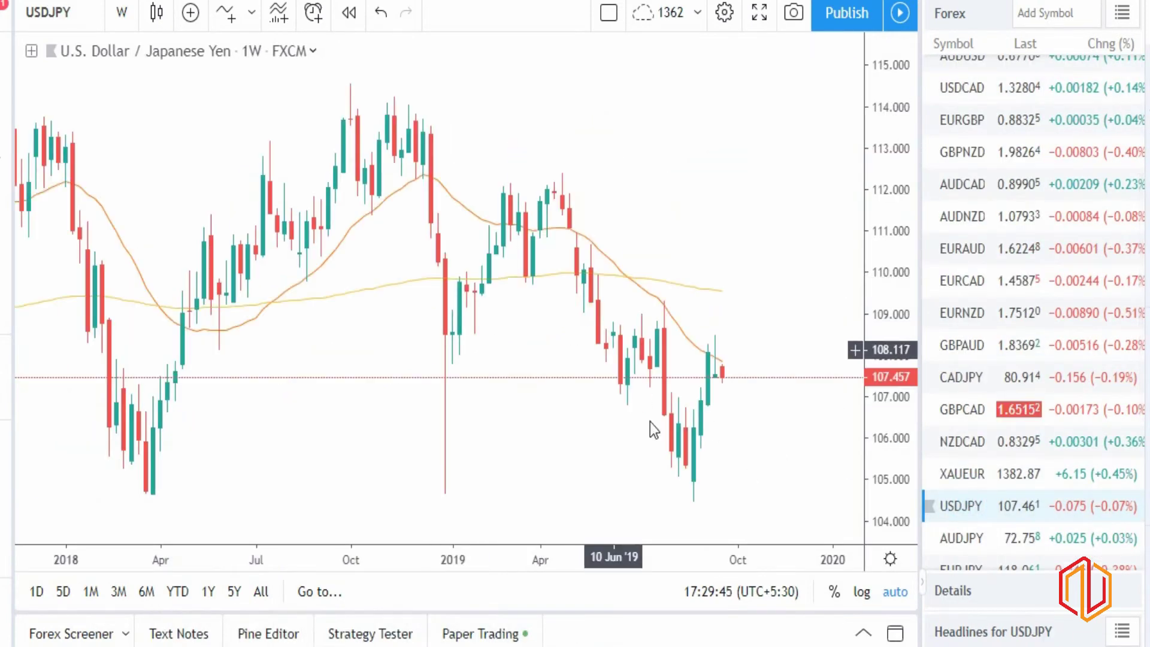
scroll(718, 371, up, 3)
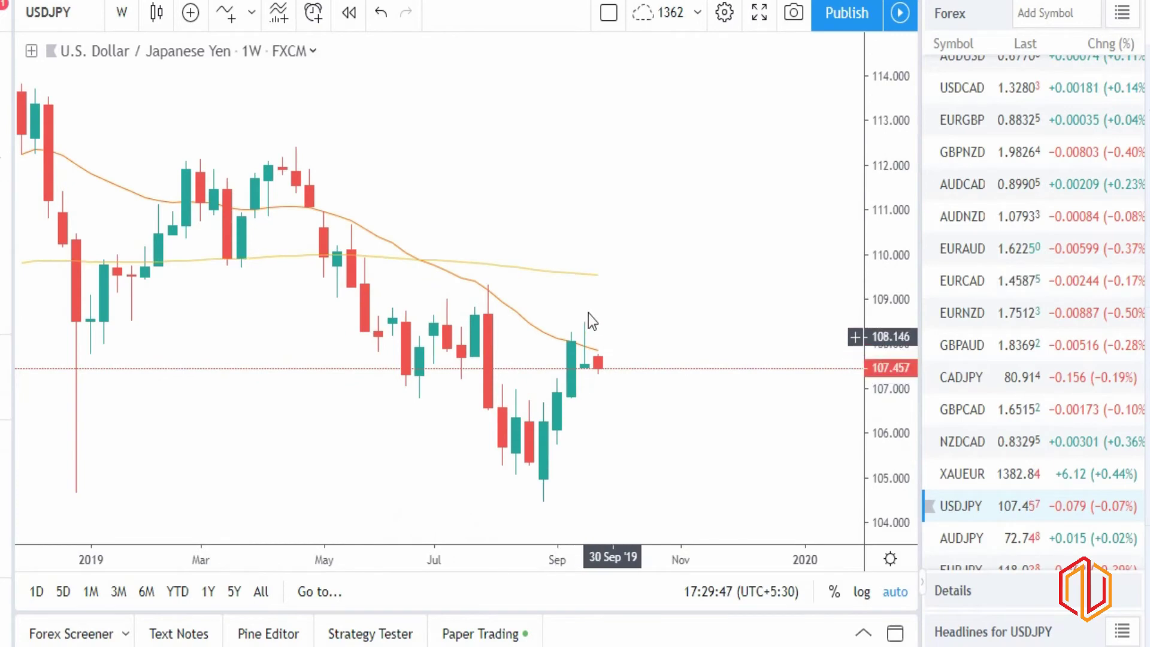
scroll(650, 408, down, 3)
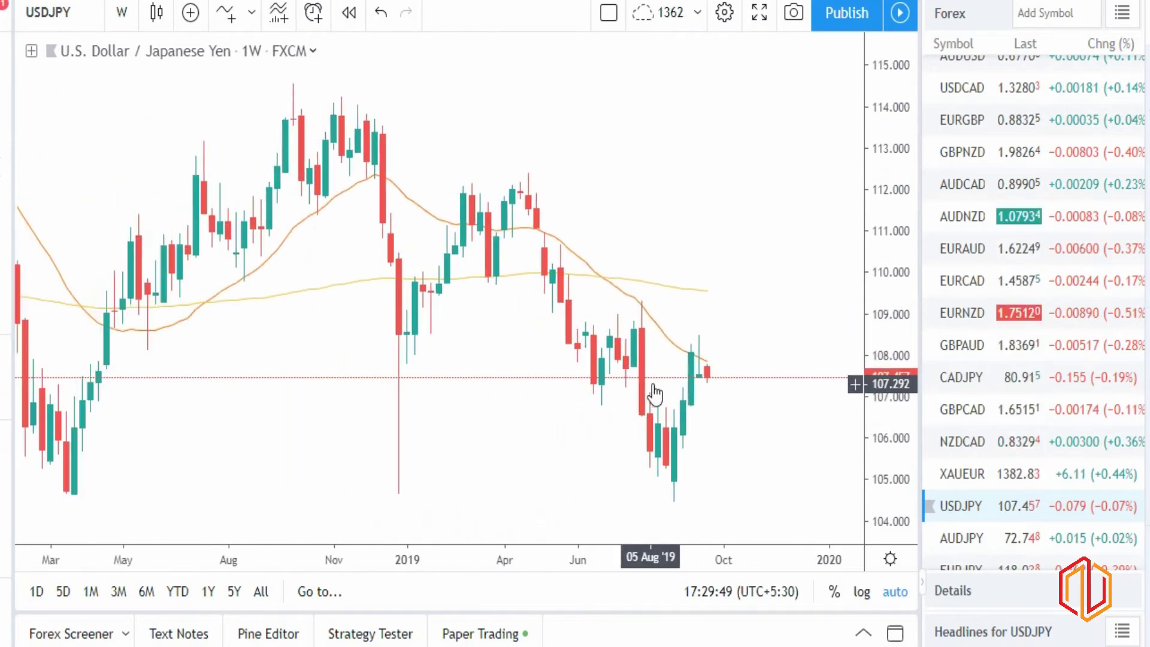
Draw a rising USDJPY trend line from 12 Mar '18 at about 104.552 to 4 Nov '19 at about 108.383.
scroll(655, 392, down, 2)
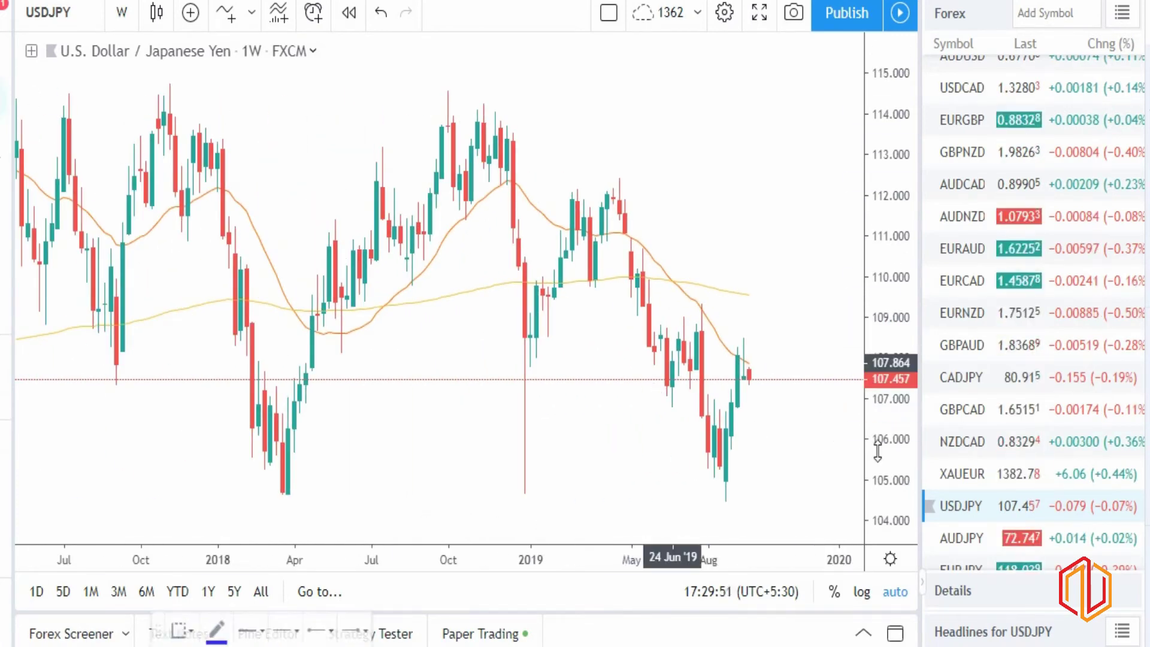
click(276, 497)
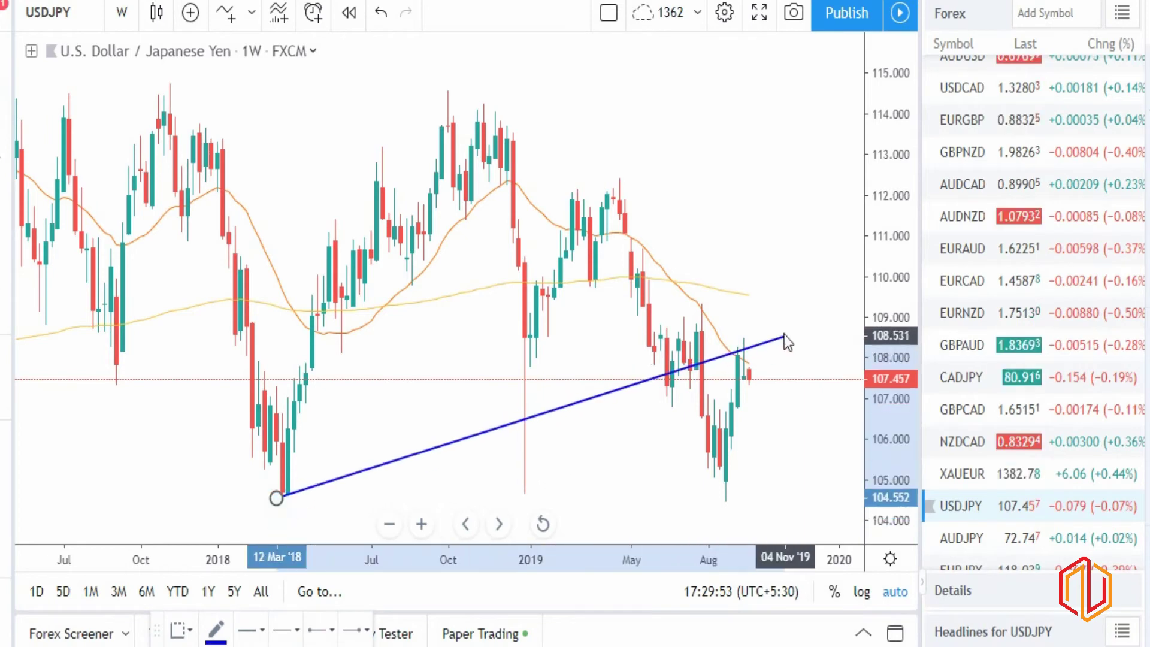
click(785, 342)
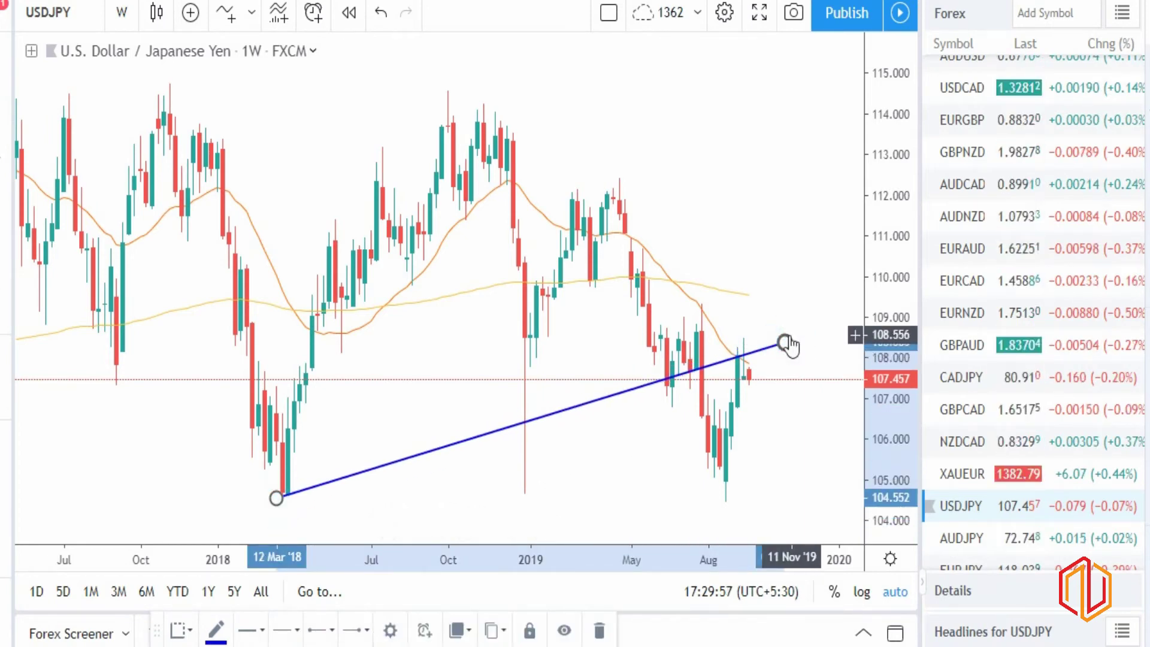
scroll(783, 339, up, 3)
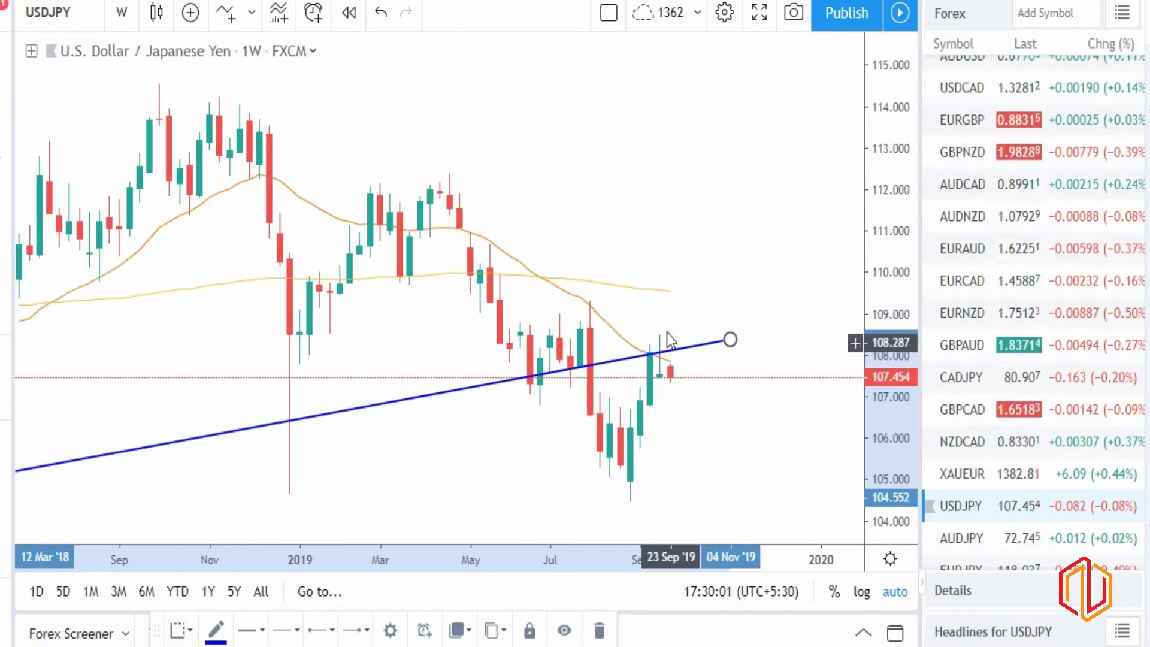
scroll(662, 391, down, 3)
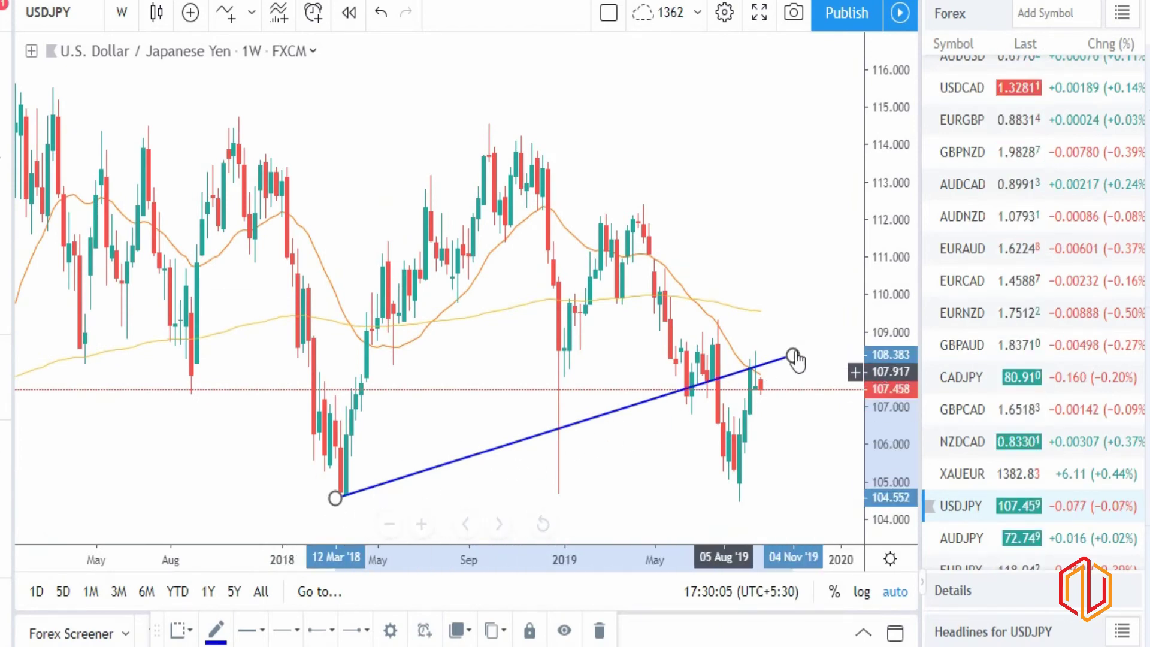
scroll(755, 395, up, 3)
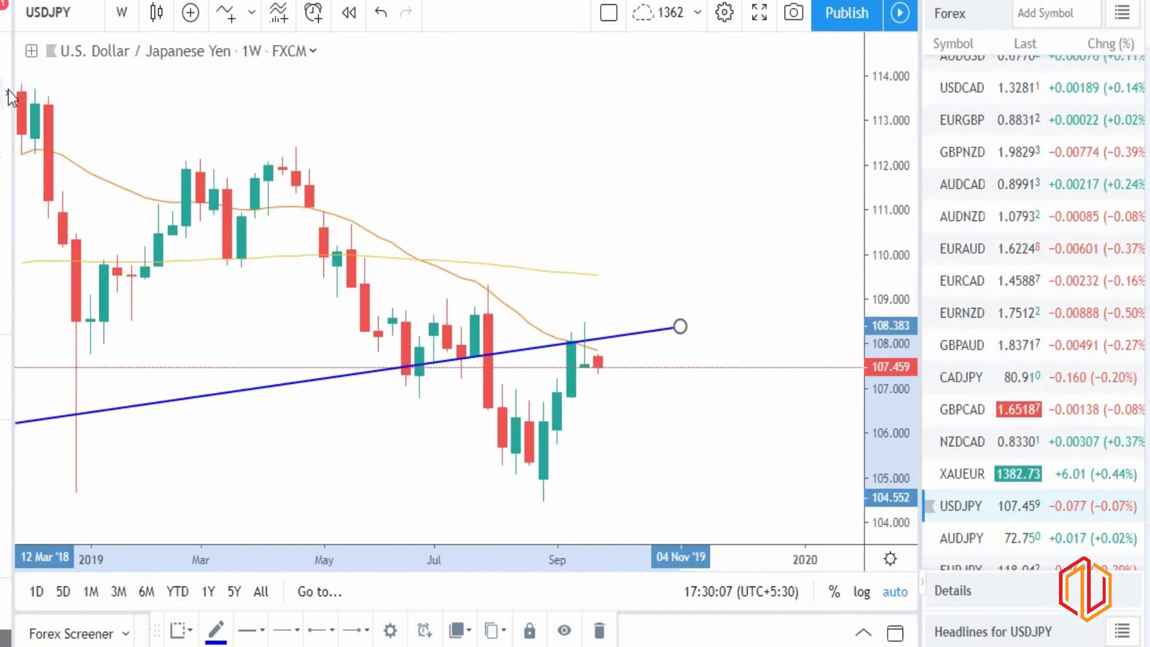
Draw a falling USDJPY trend line from 15 Apr '19 at about 112.402 to 11 Nov '19 at about 106.457.
click(282, 147)
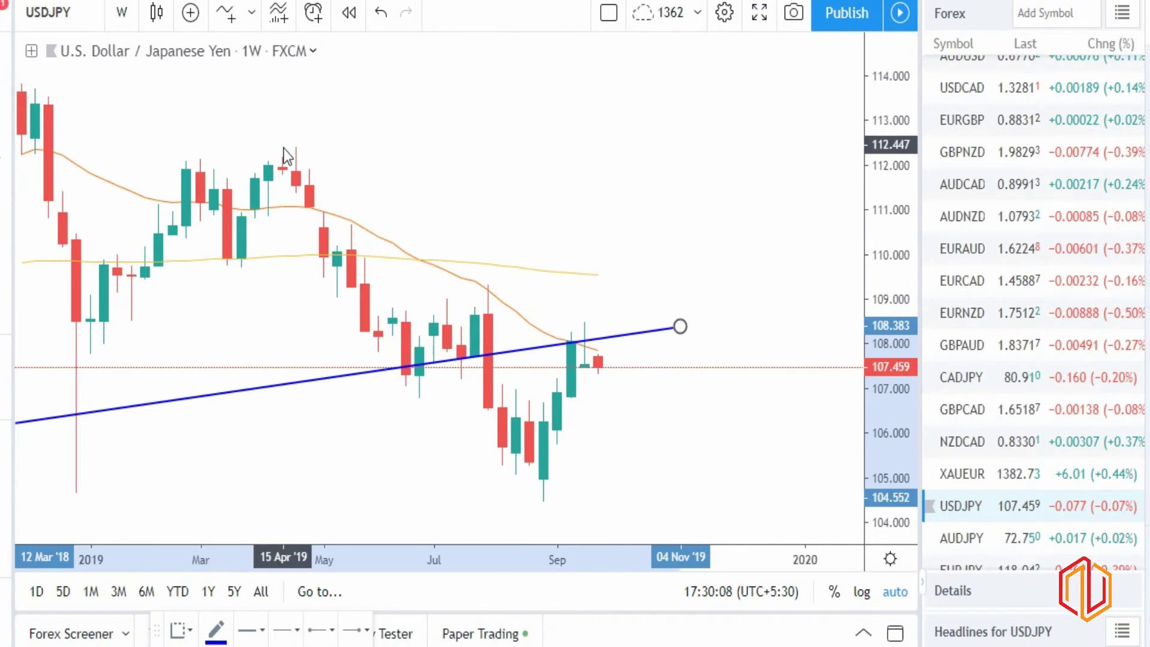
click(694, 413)
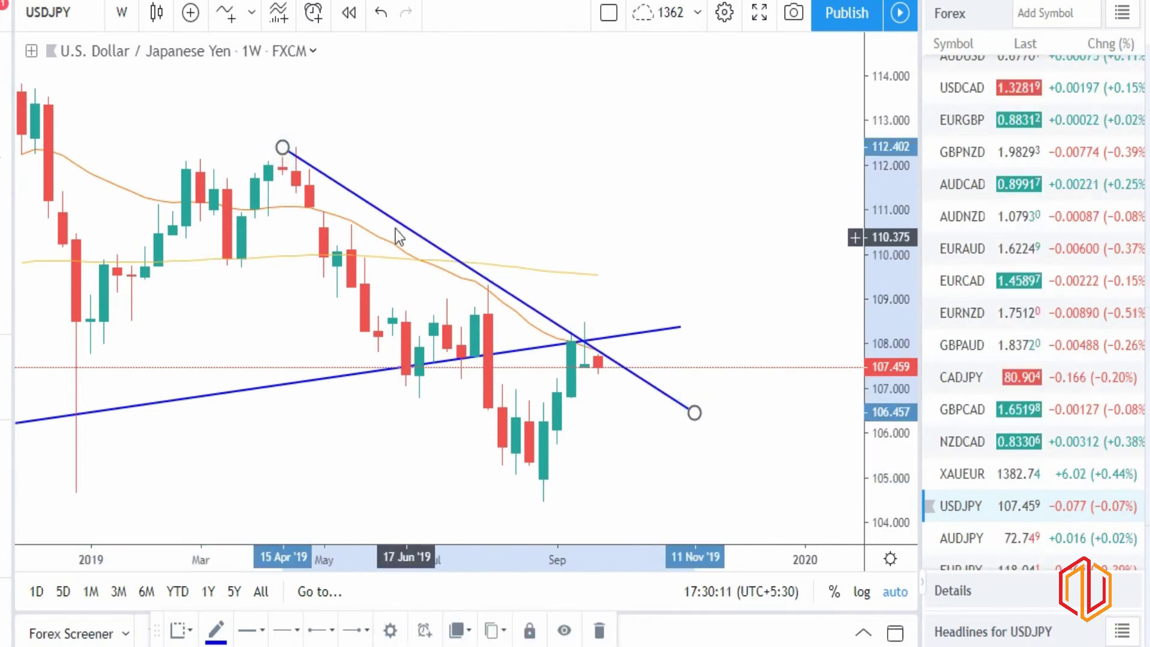
scroll(616, 271, down, 2)
scroll(587, 332, up, 3)
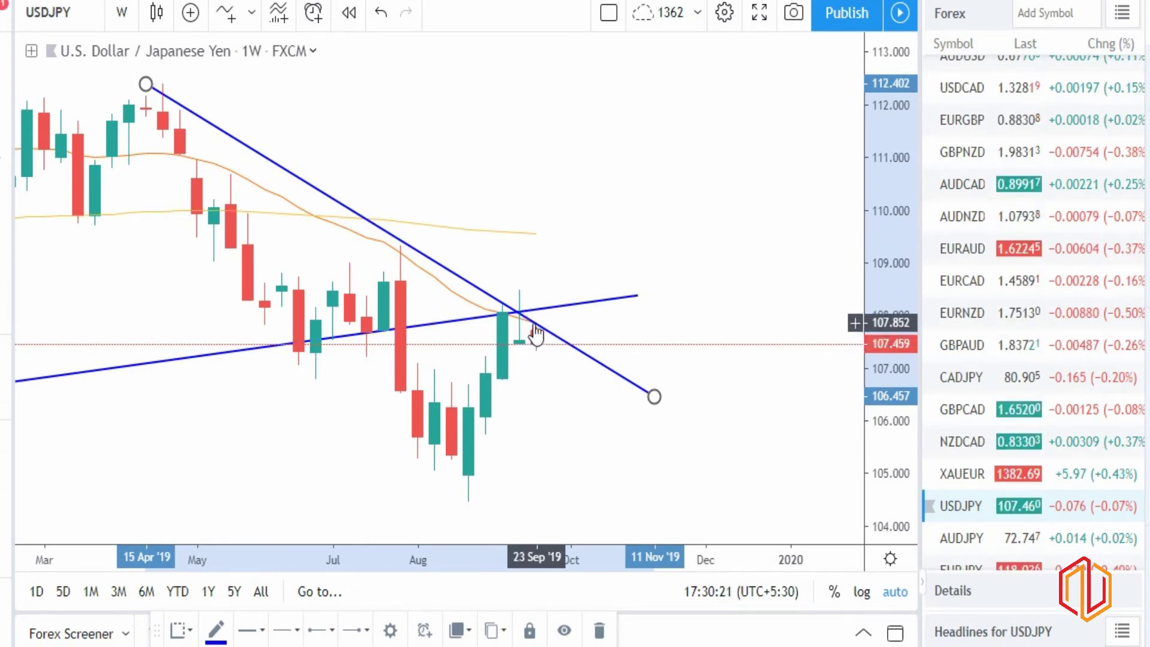
On the 4-hour USDJPY chart, try a slightly falling trend line from 11 Sep '19 at about 107.656 to 24 Sep '19 at about 107.500.
click(122, 15)
click(174, 569)
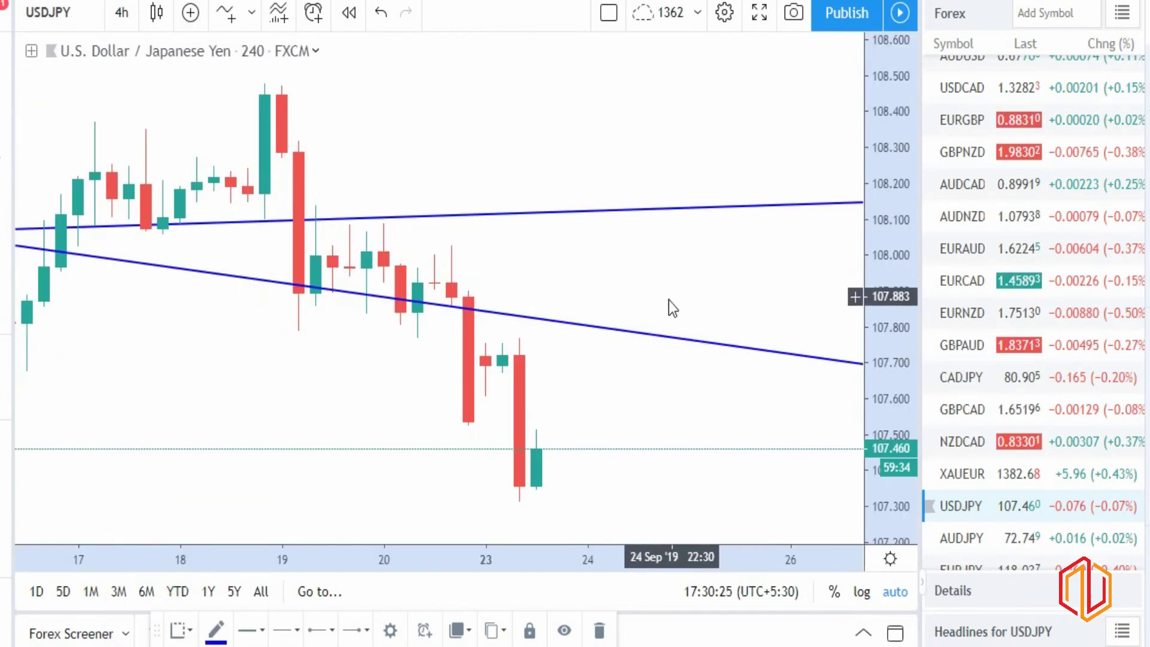
scroll(589, 365, down, 3)
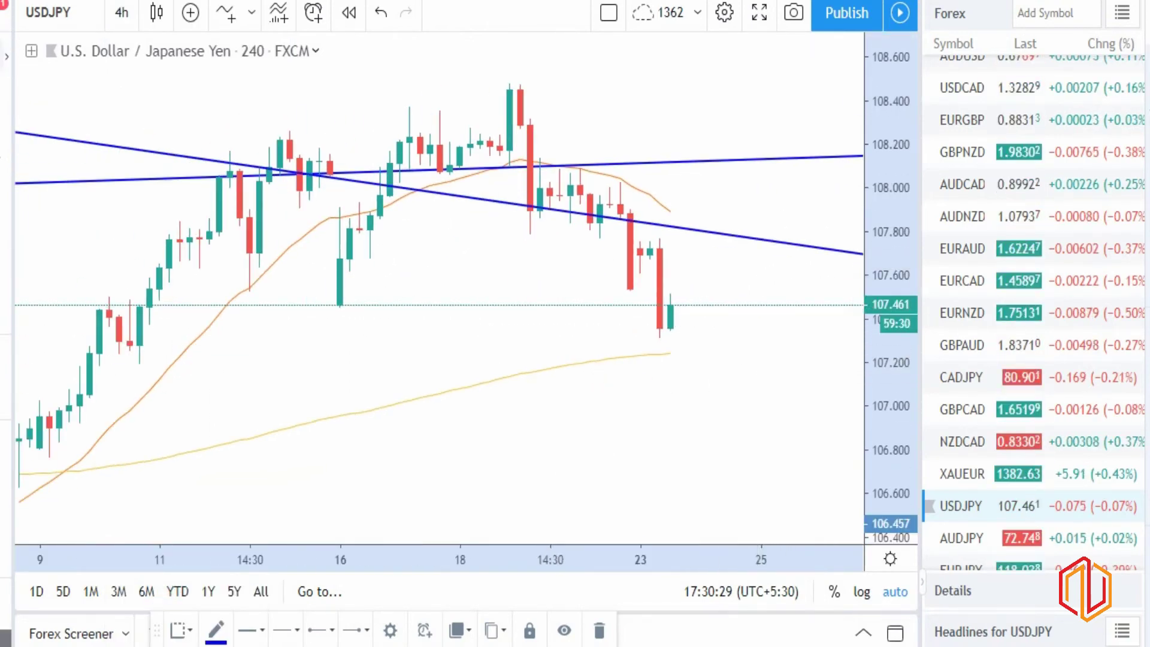
mouse_move(162, 279)
mouse_down()
mouse_move(720, 286)
mouse_move(750, 297)
mouse_up()
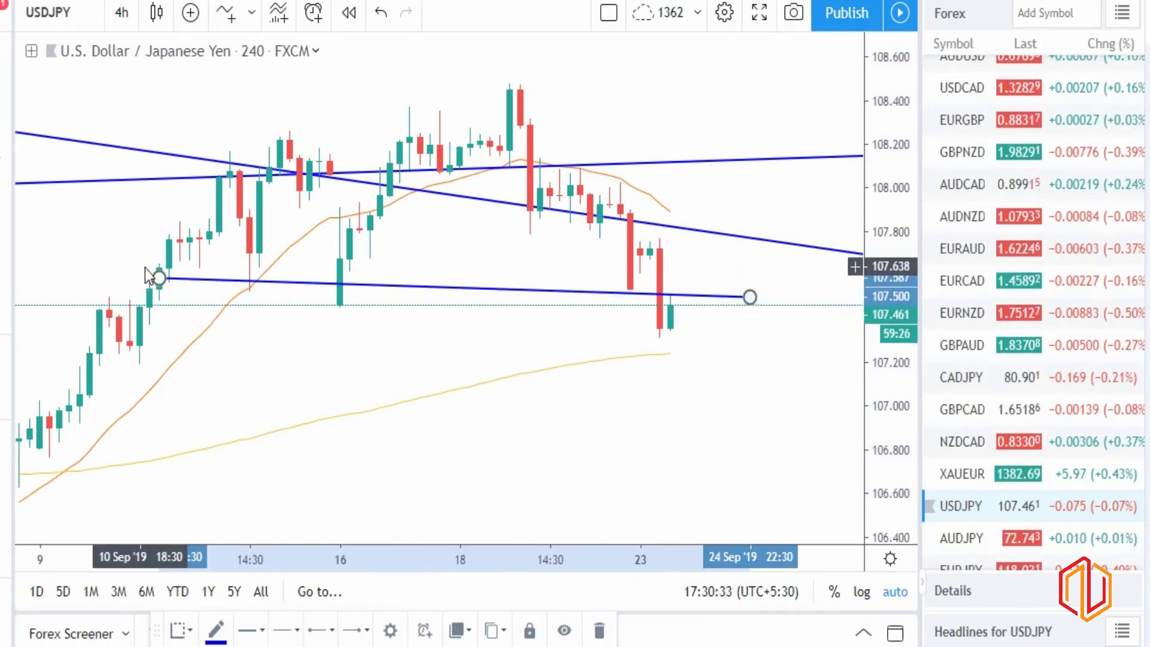
drag(159, 277, 159, 261)
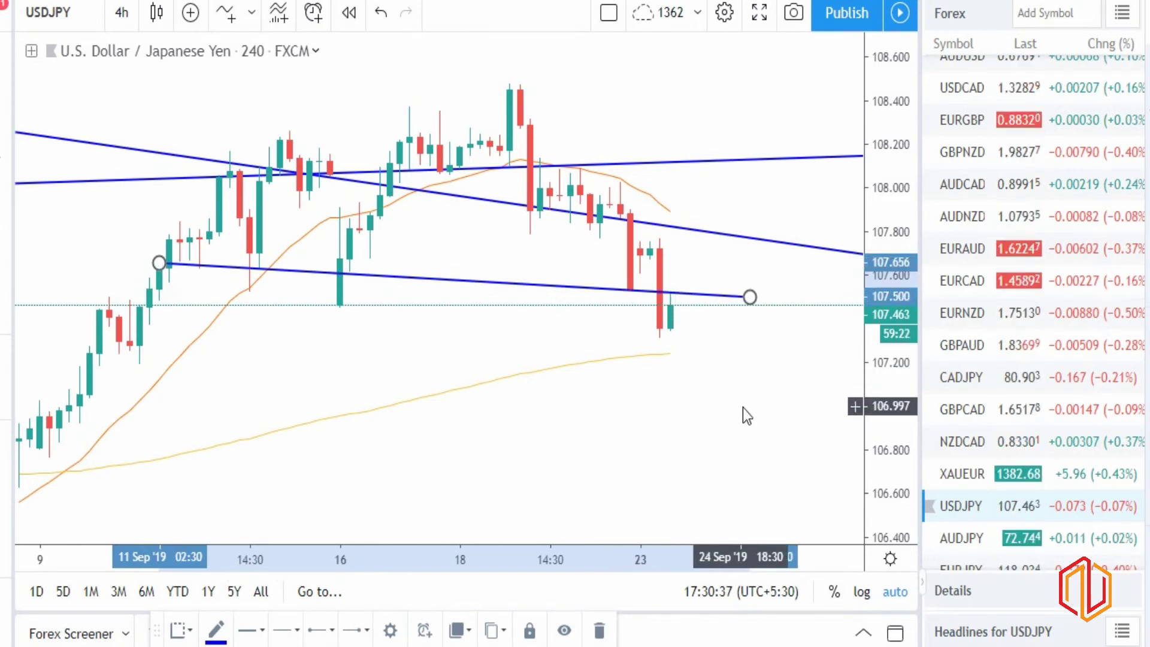
key(Delete)
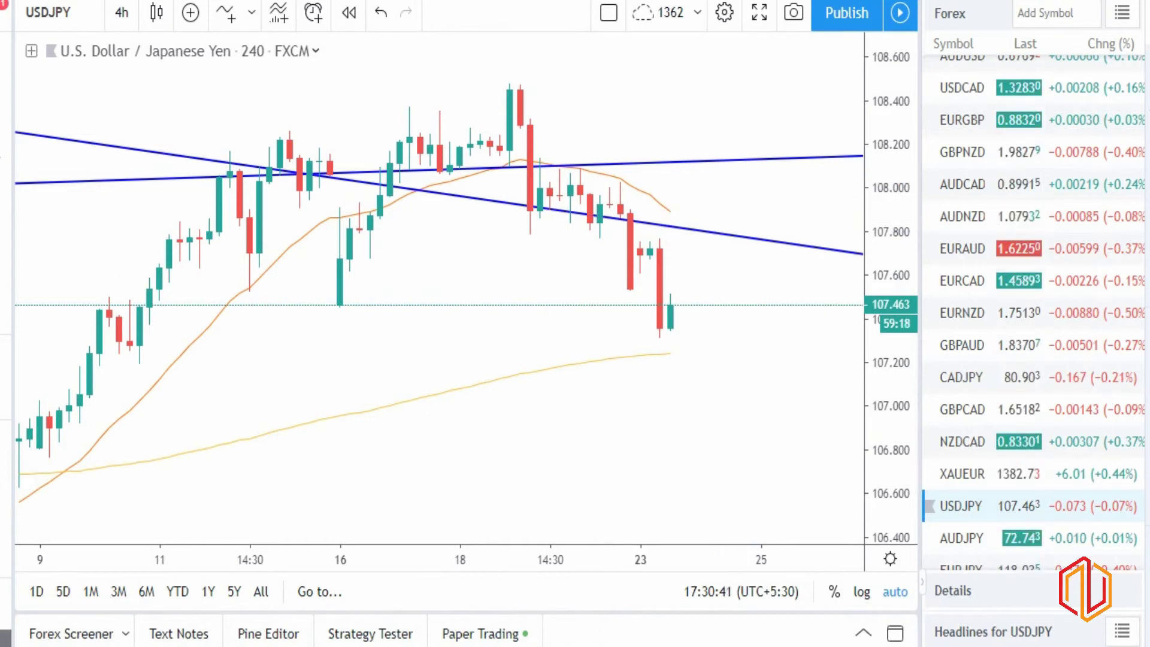
Remove all trend lines from the USDJPY chart and return it to the weekly interval.
click(4, 605)
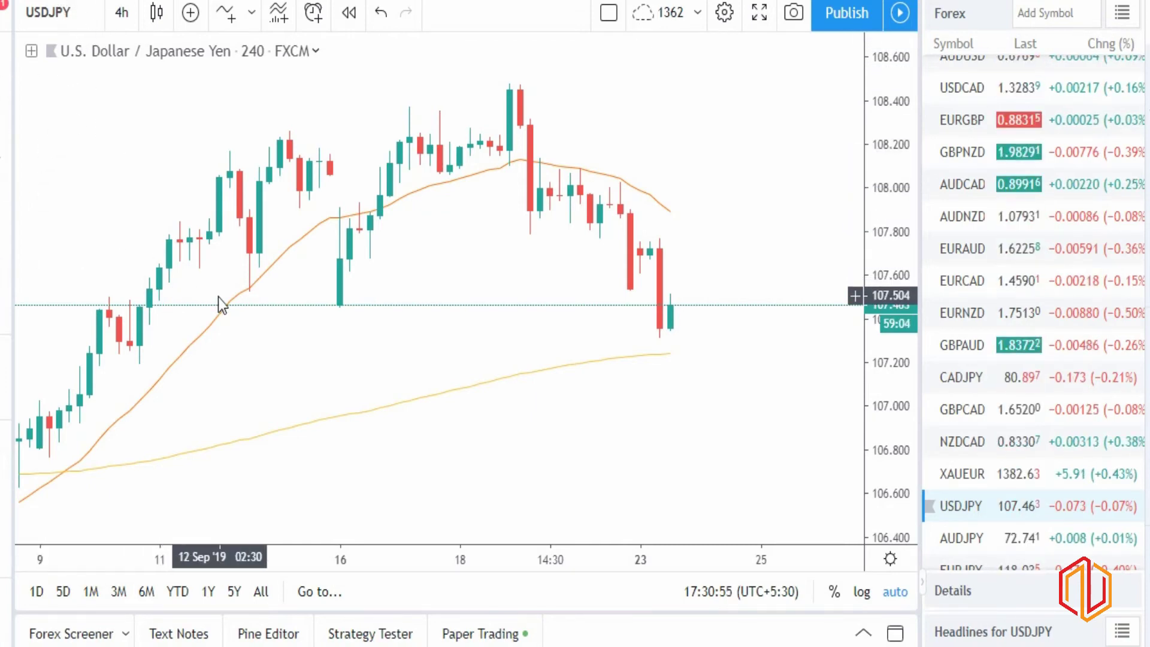
click(123, 14)
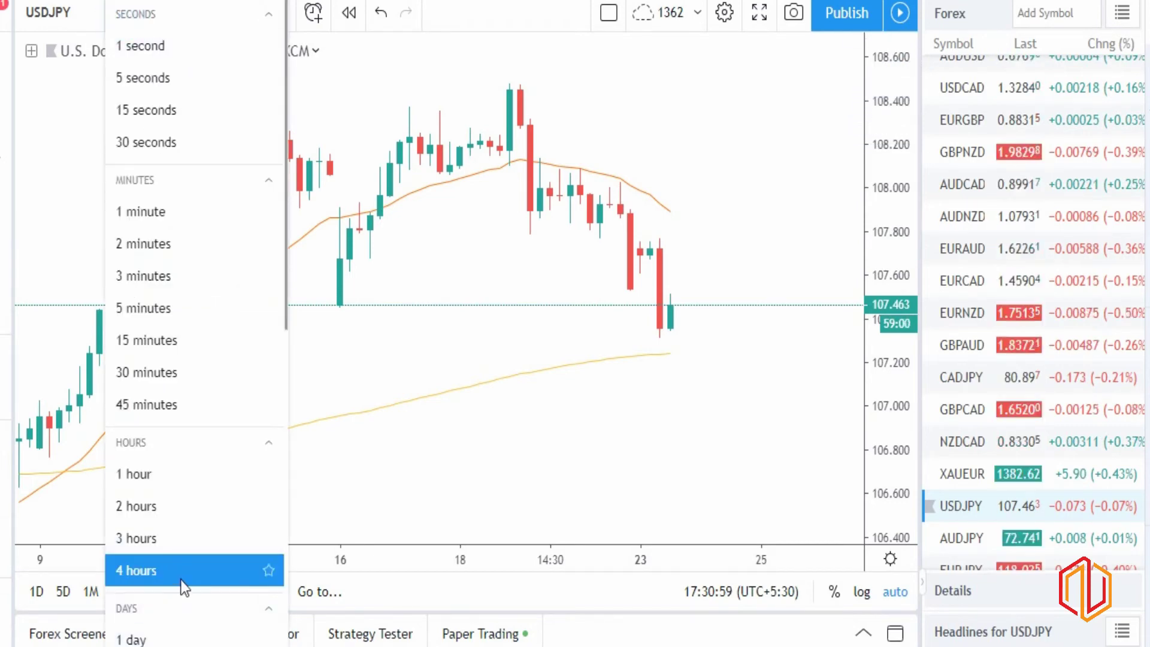
scroll(148, 490, down, 5)
click(160, 371)
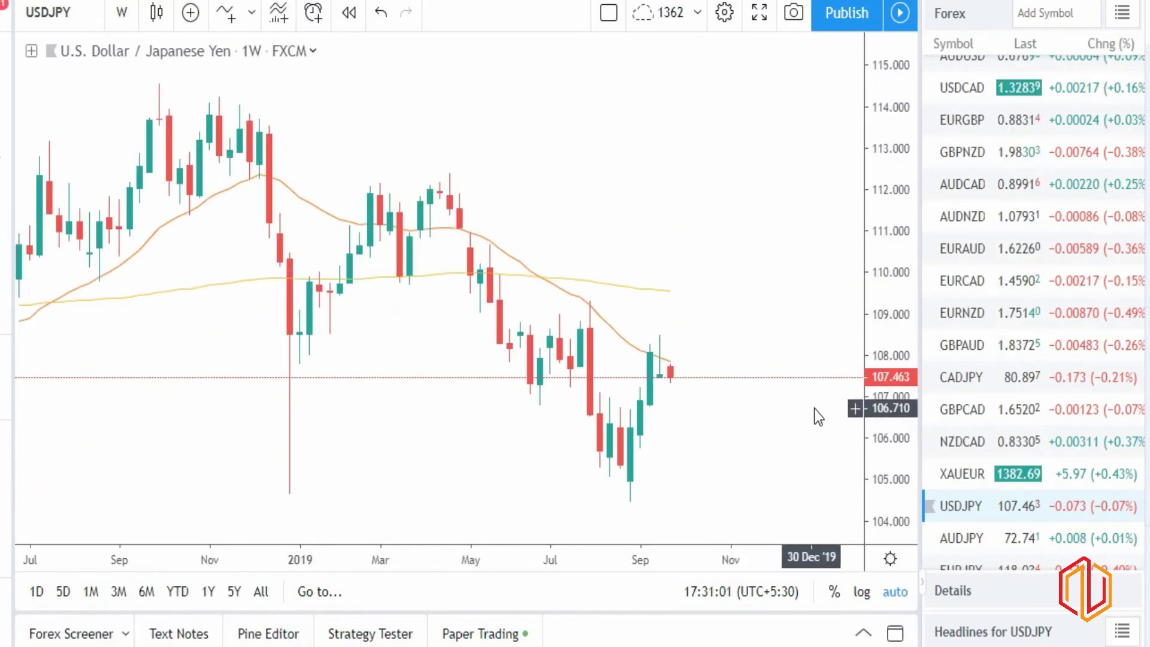
Examine the weekly charts of CADJPY, AUDJPY and NZDJPY and look through the other pairs in the watchlist.
scroll(684, 422, down, 4)
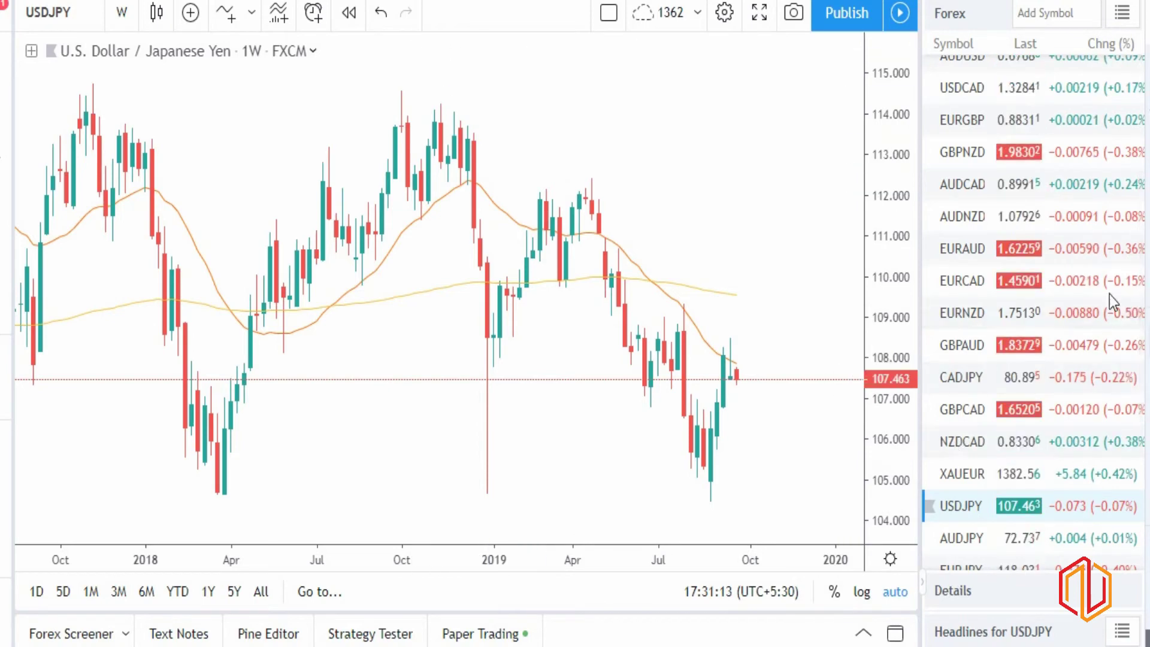
click(957, 378)
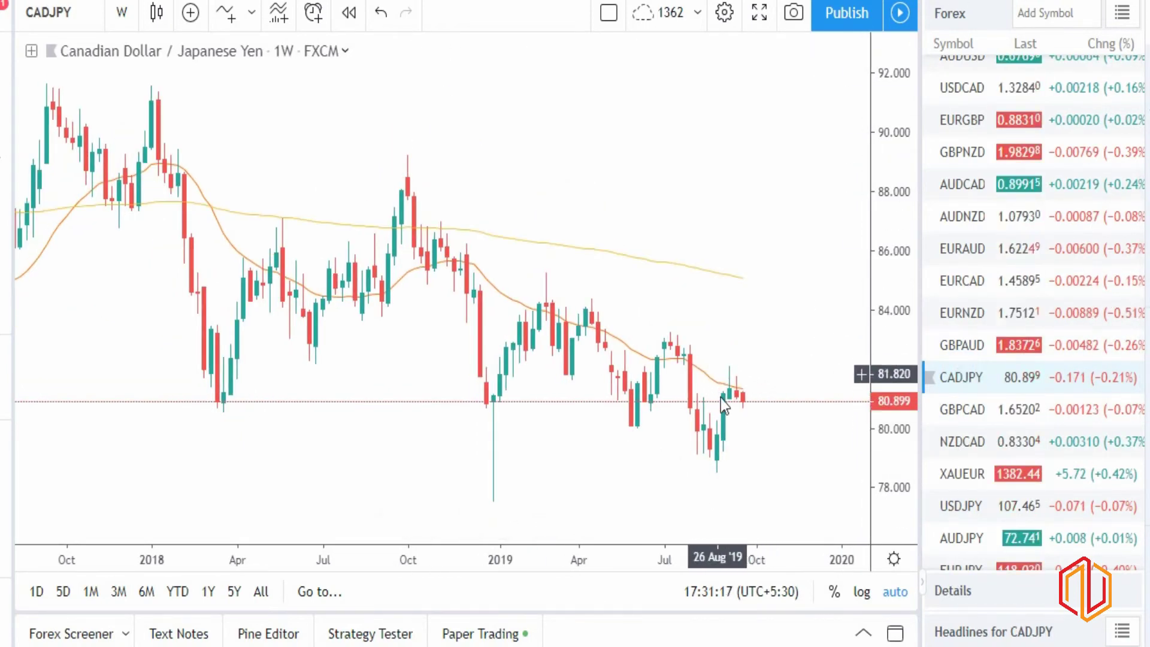
click(971, 535)
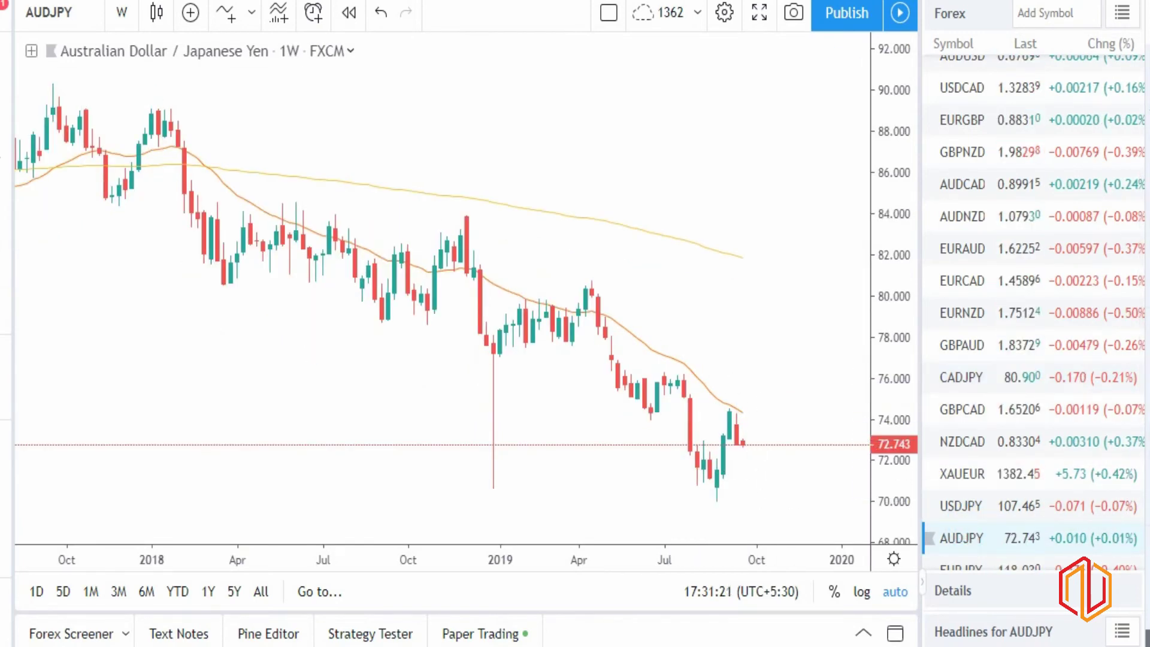
scroll(1018, 420, down, 3)
click(946, 479)
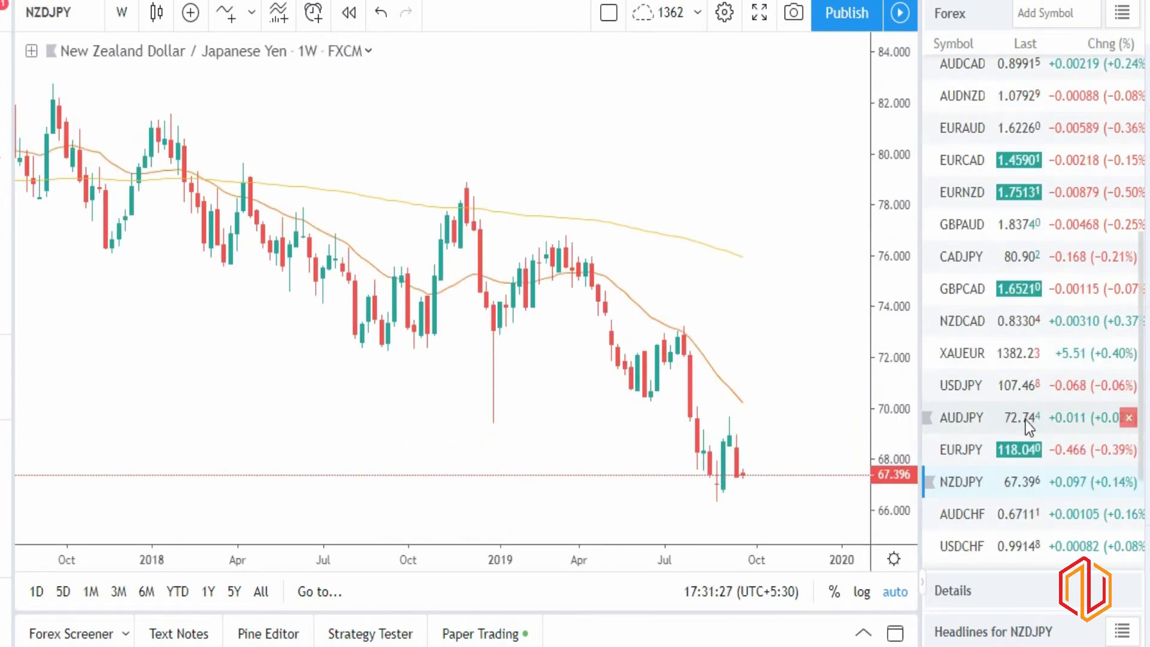
scroll(1026, 419, up, 3)
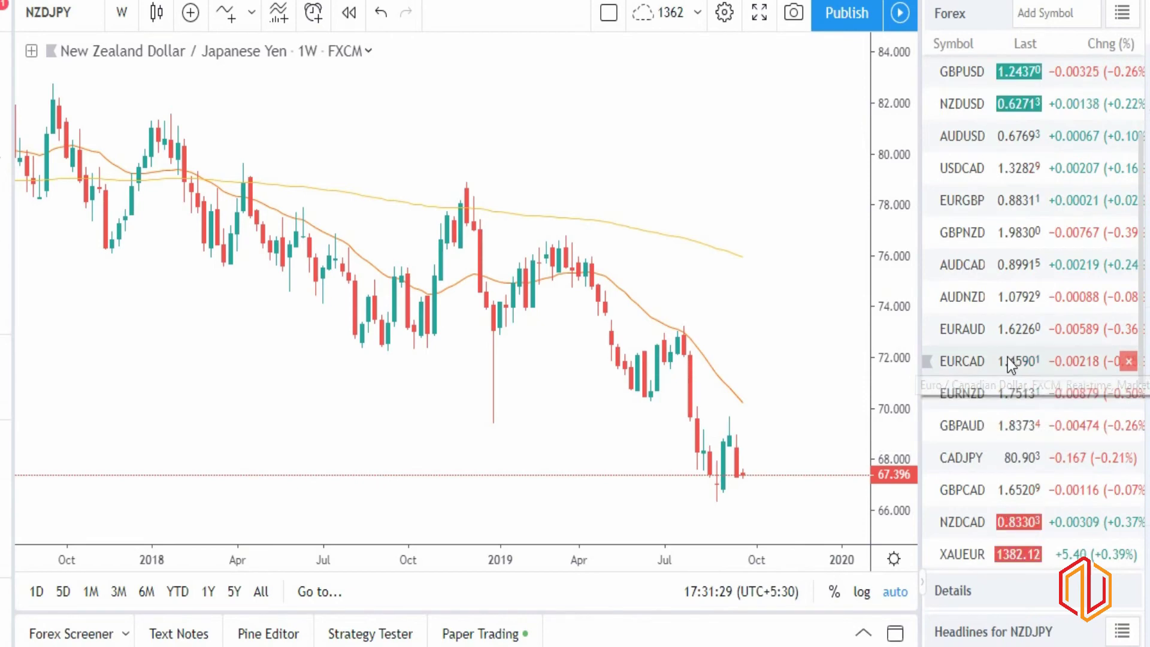
scroll(1007, 359, down, 2)
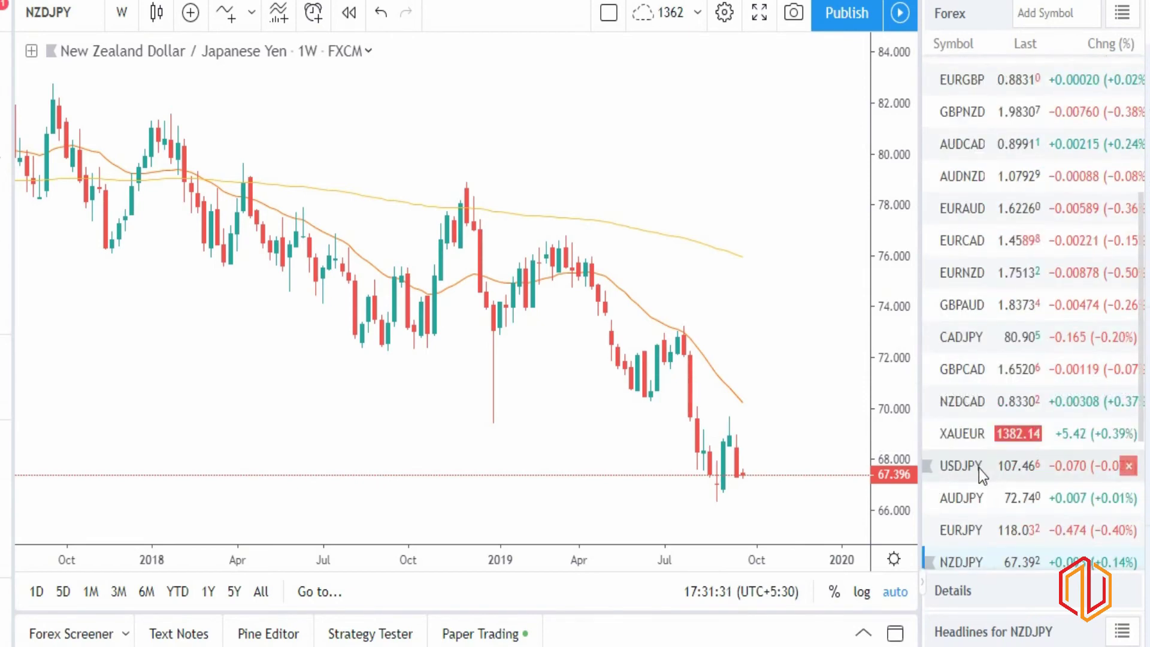
scroll(973, 464, down, 1)
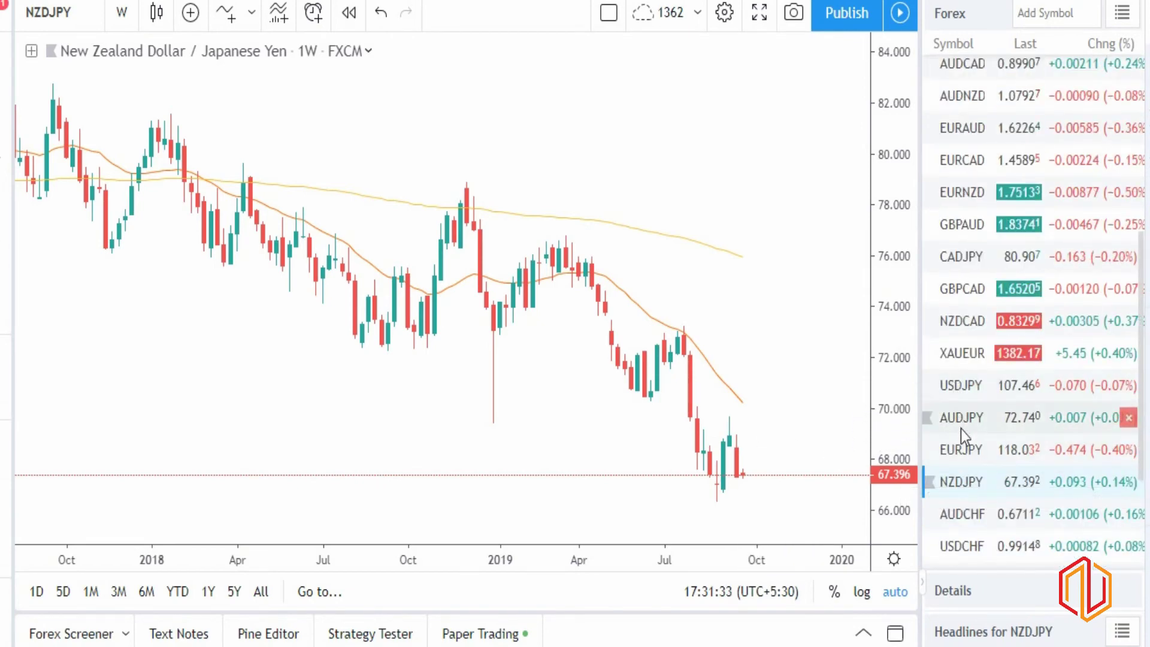
Examine the weekly AUDJPY chart and look through the watchlist for another pair to analyse.
click(961, 424)
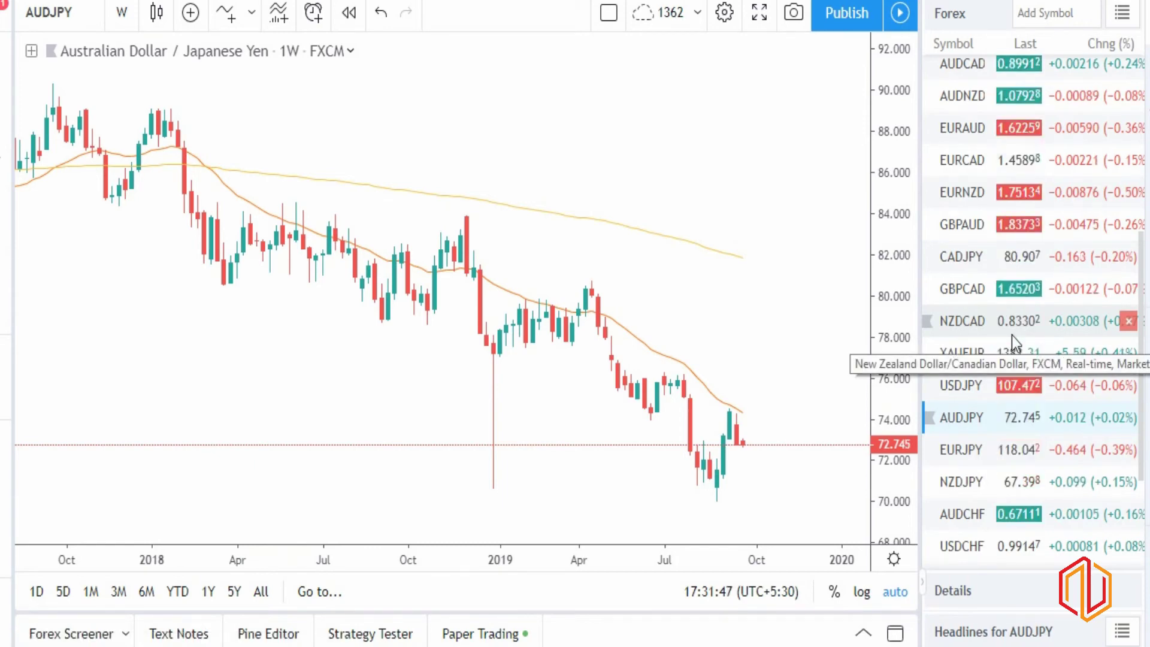
scroll(1012, 251, up, 4)
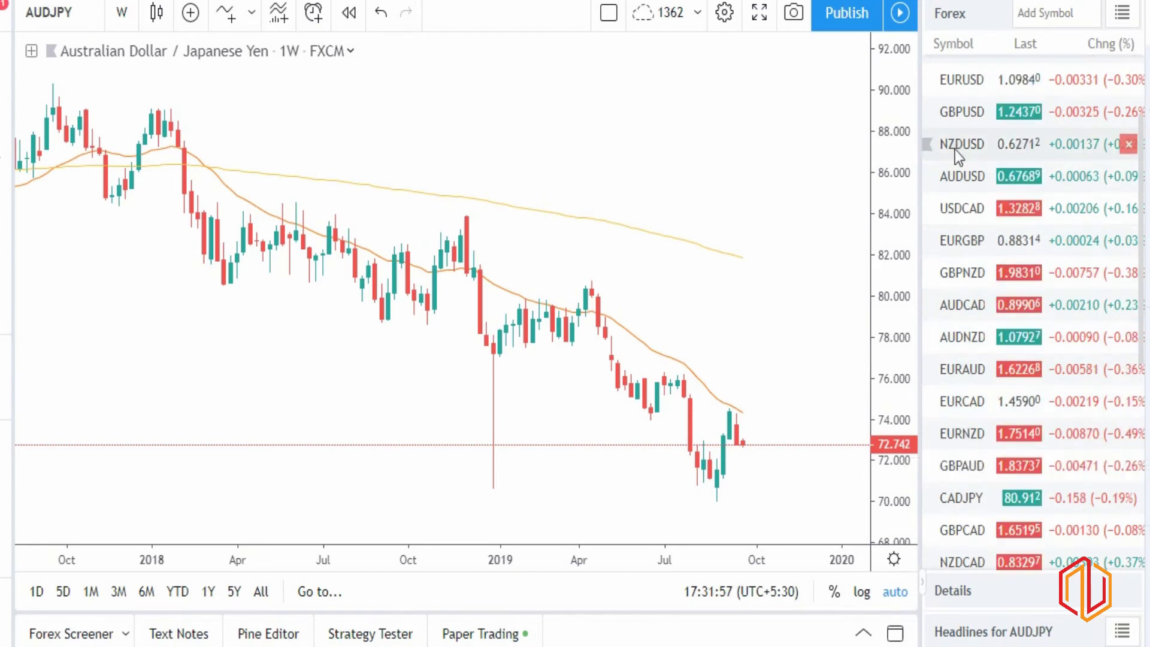
scroll(1006, 435, down, 3)
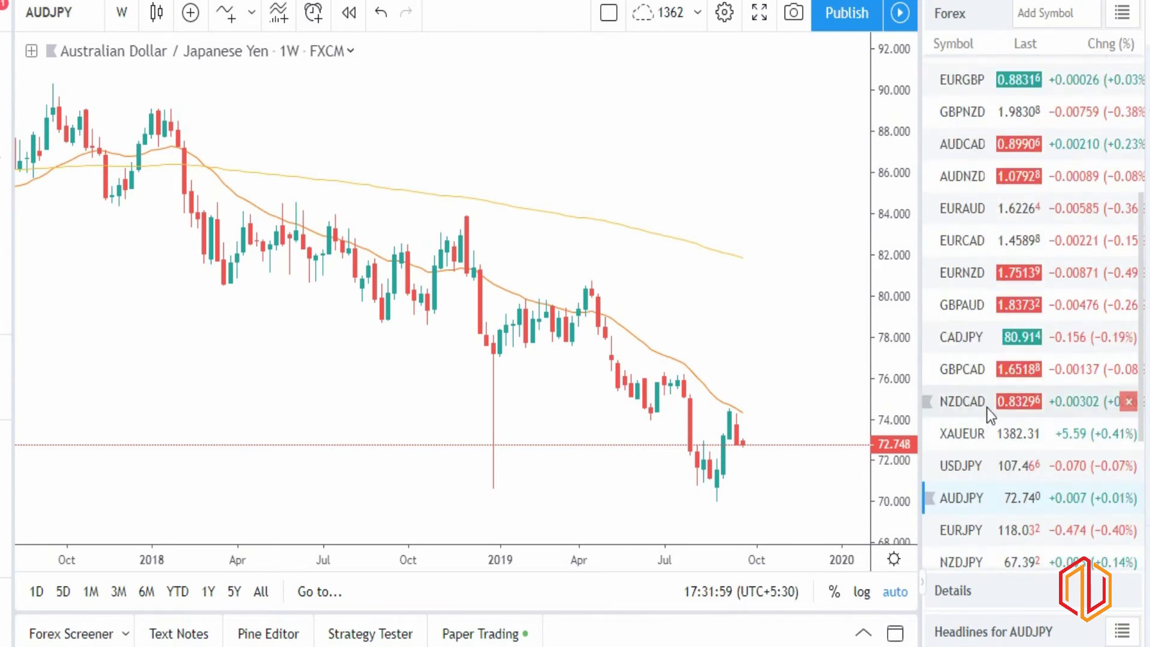
scroll(1026, 331, up, 3)
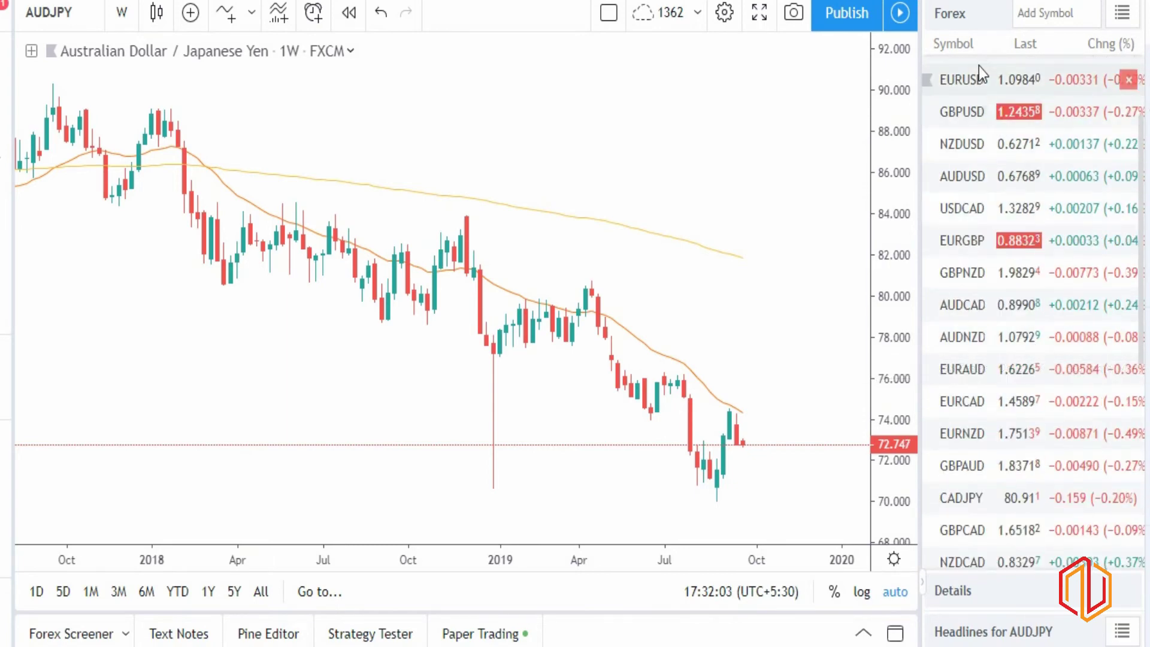
scroll(962, 421, down, 6)
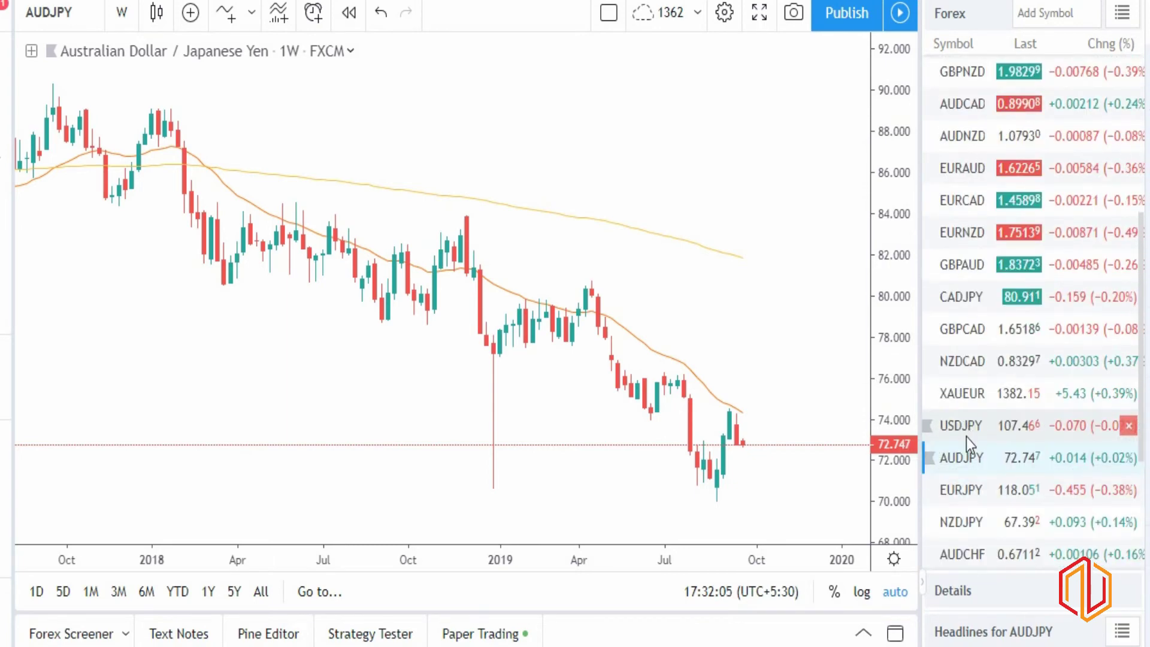
Open the weekly USDCHF chart and draw a slightly rising trend line from 14 Jan '19 at about 0.99104 to 21 Oct '19 at about 0.99628.
scroll(971, 465, down, 2)
click(972, 389)
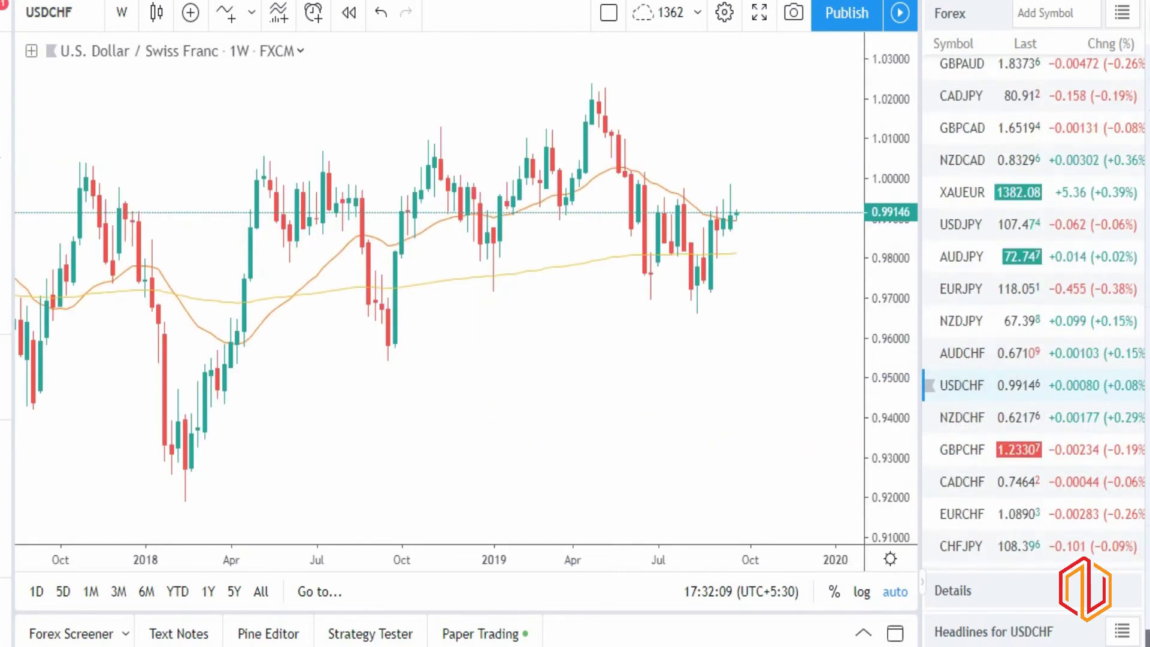
click(1146, 25)
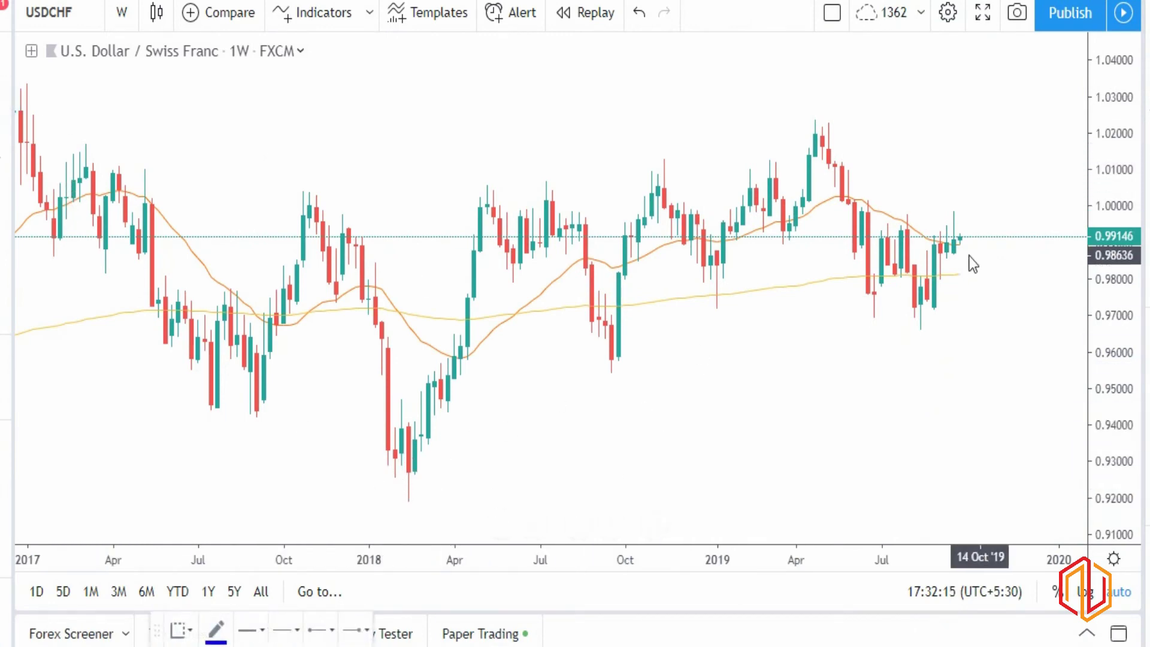
click(721, 246)
click(985, 222)
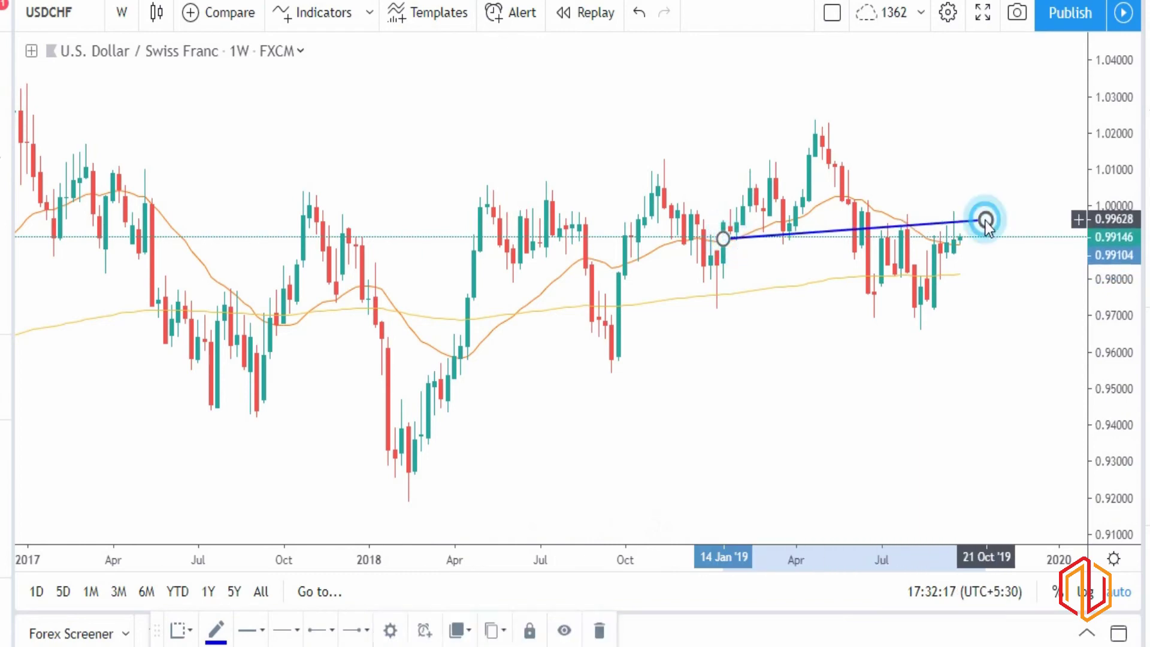
Examine the recent USDCHF candles around the trend line, then look through the watchlist for the next pair.
scroll(1000, 252, up, 2)
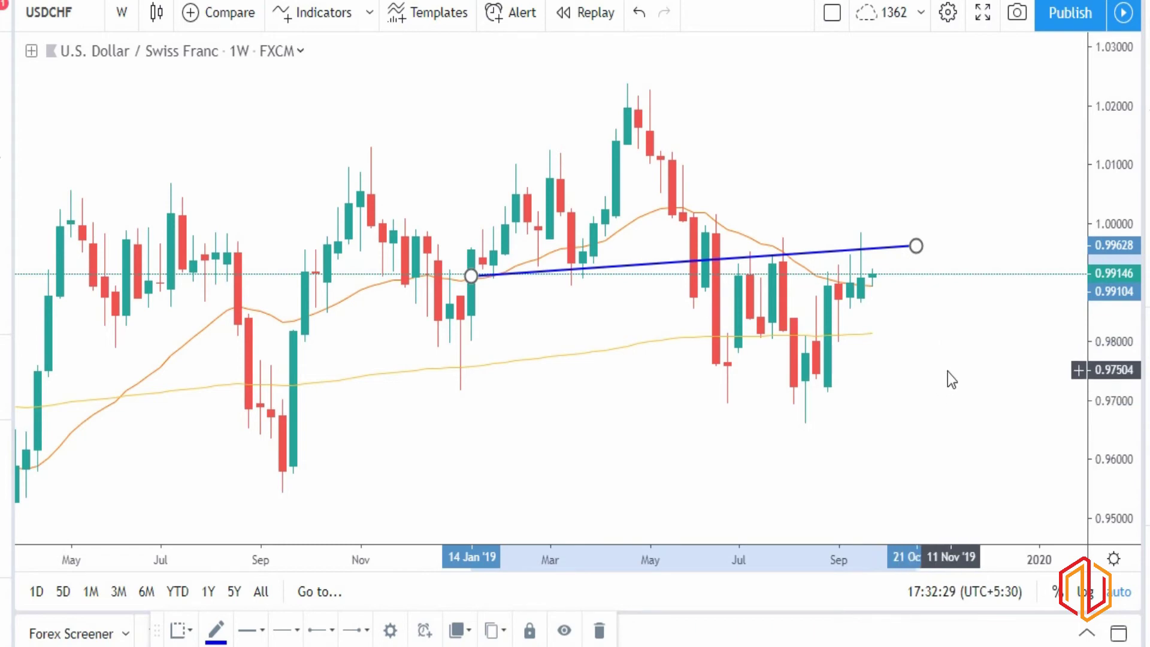
scroll(947, 372, down, 2)
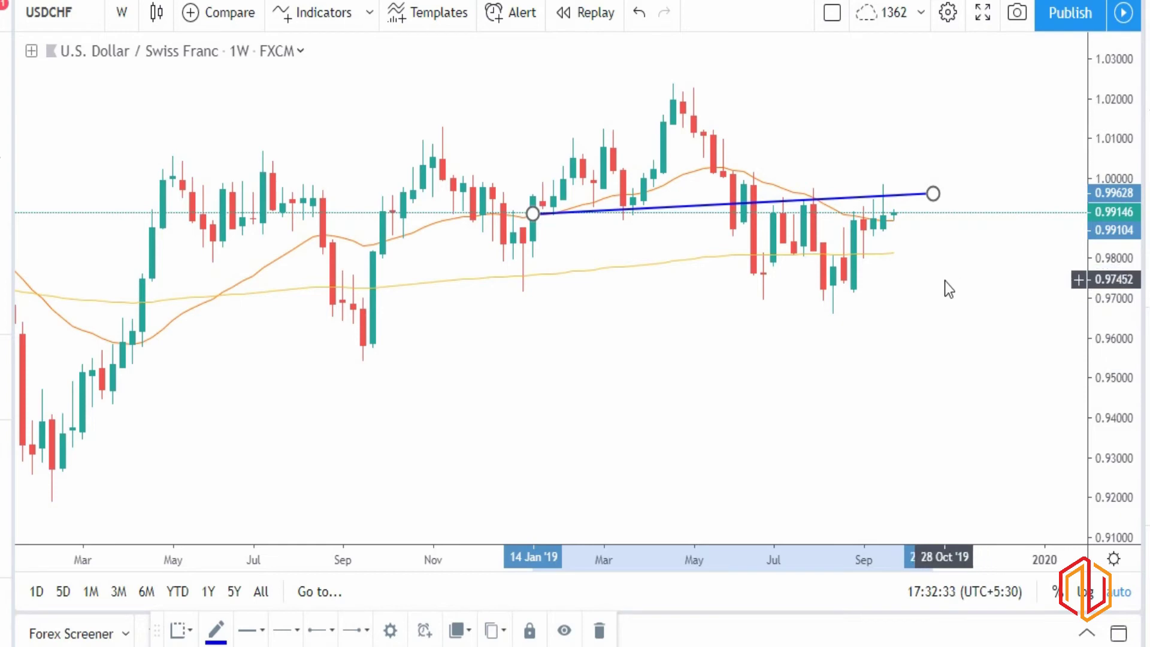
scroll(861, 299, up, 2)
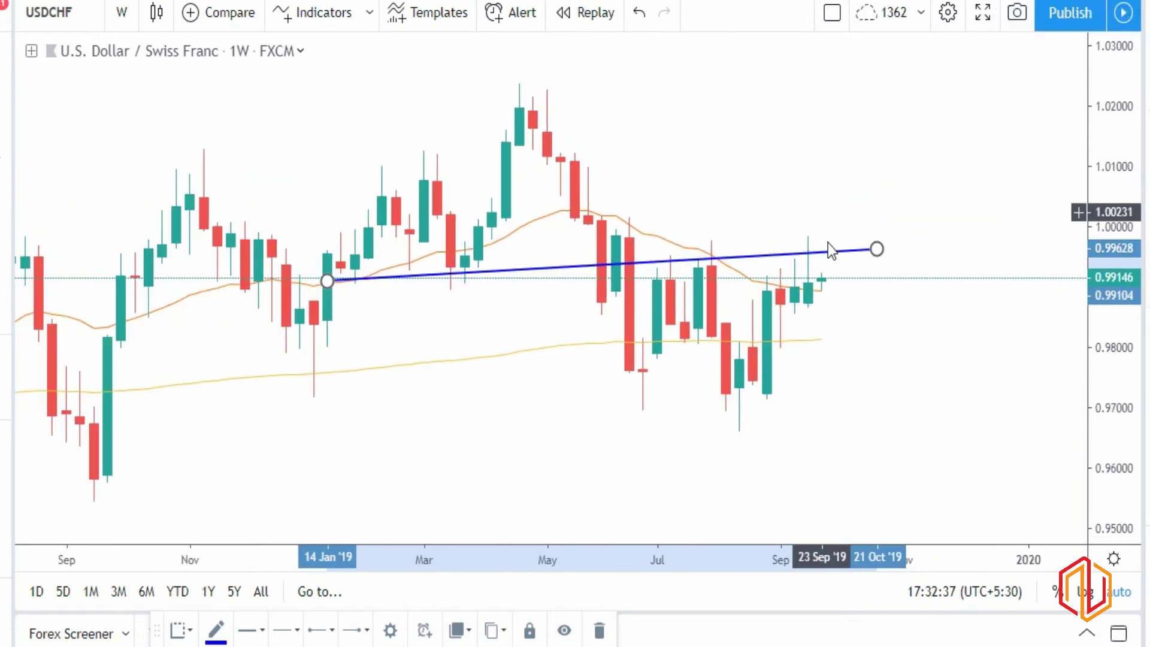
scroll(829, 245, down, 2)
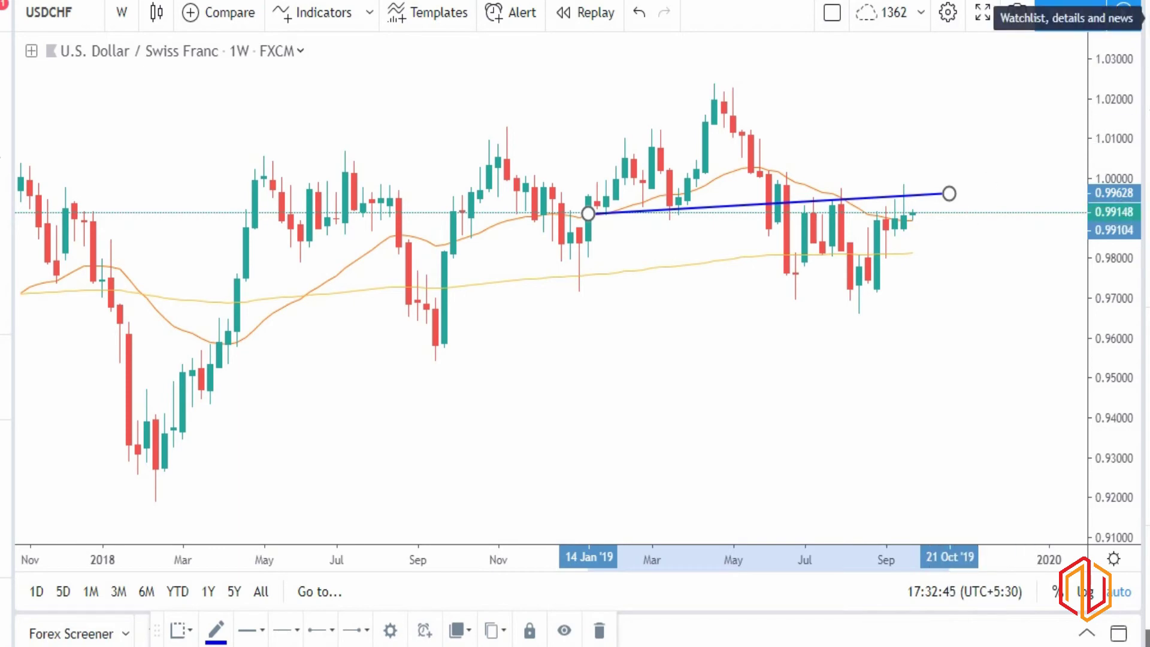
click(1134, 11)
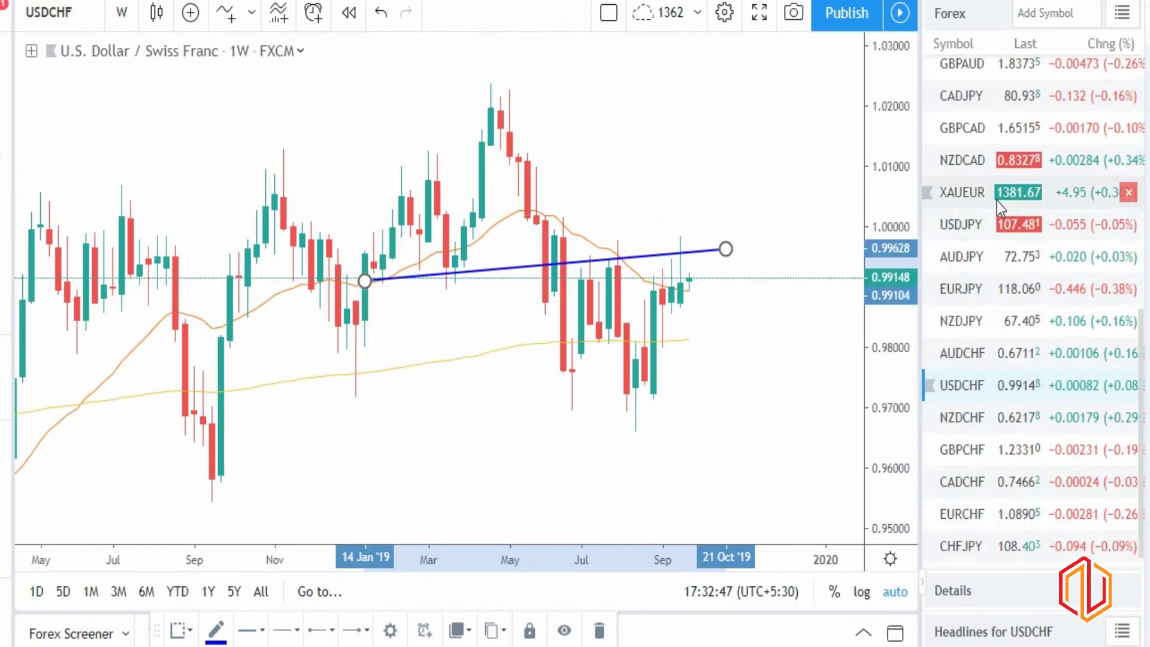
scroll(982, 245, up, 3)
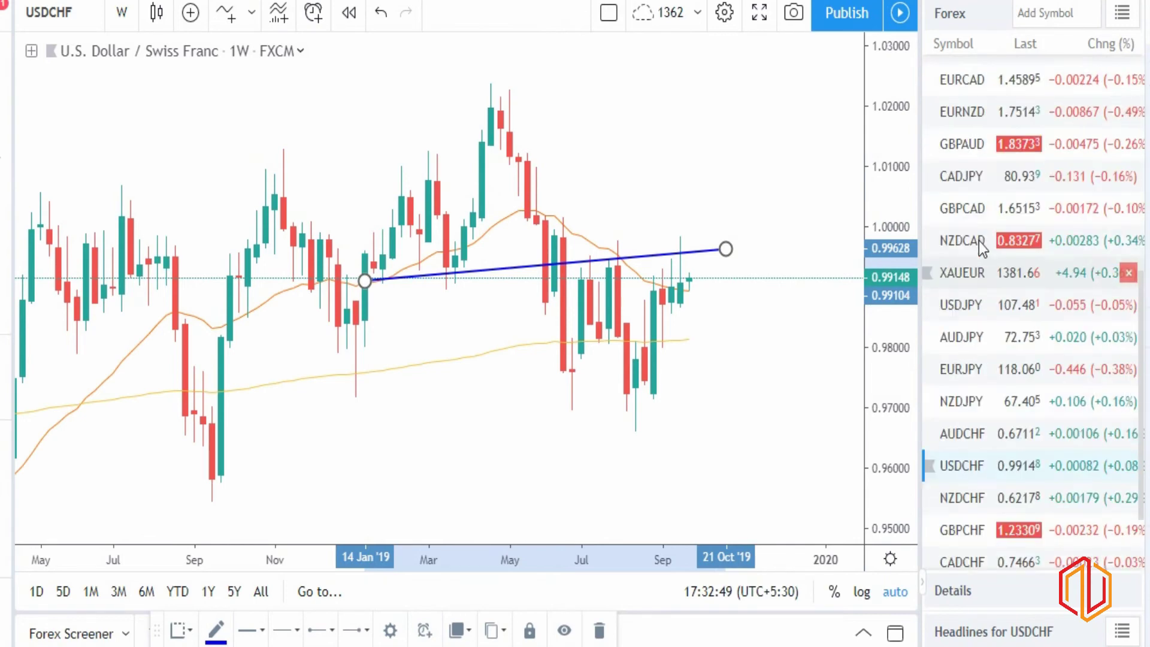
scroll(981, 246, up, 4)
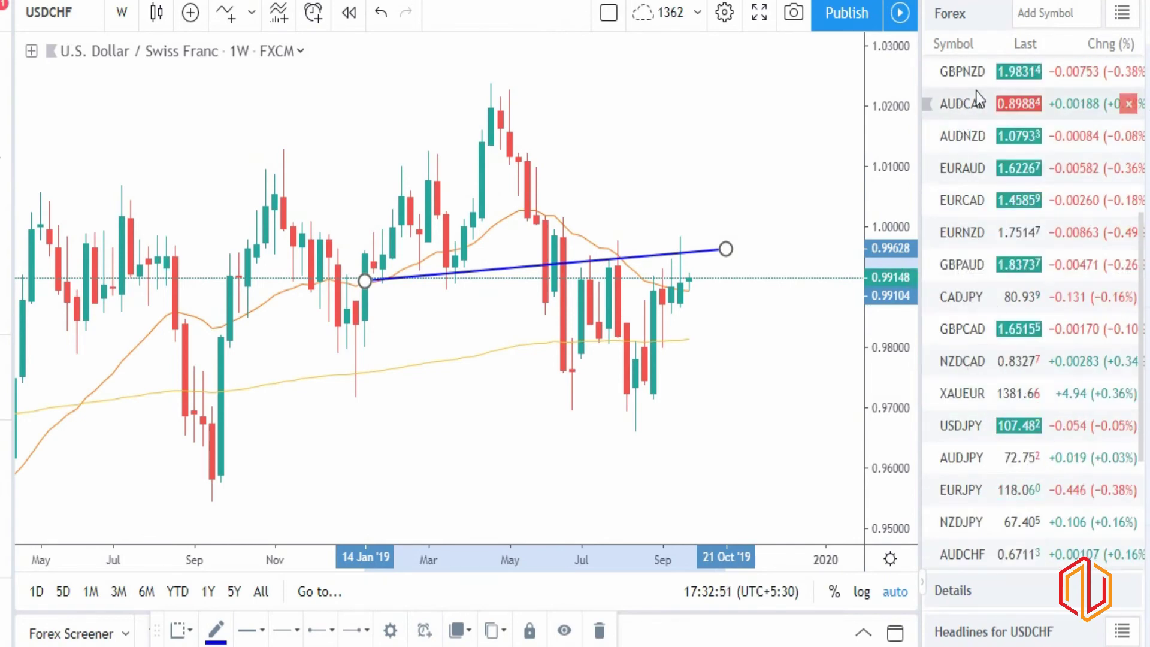
scroll(982, 425, down, 5)
scroll(985, 485, down, 2)
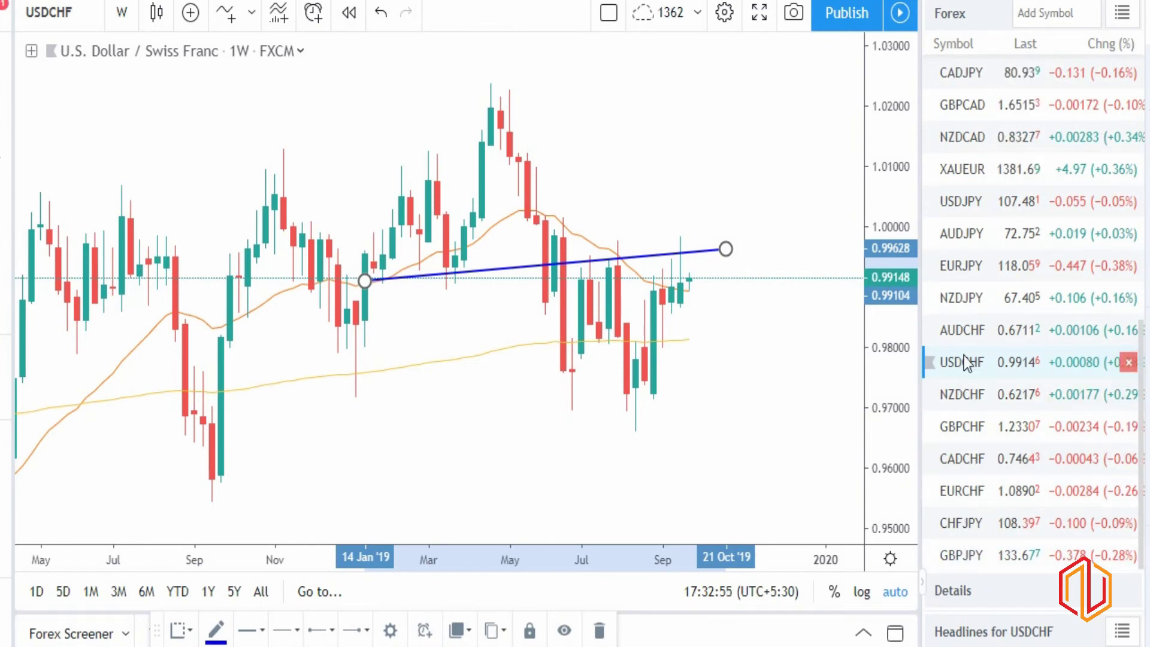
scroll(958, 353, up, 10)
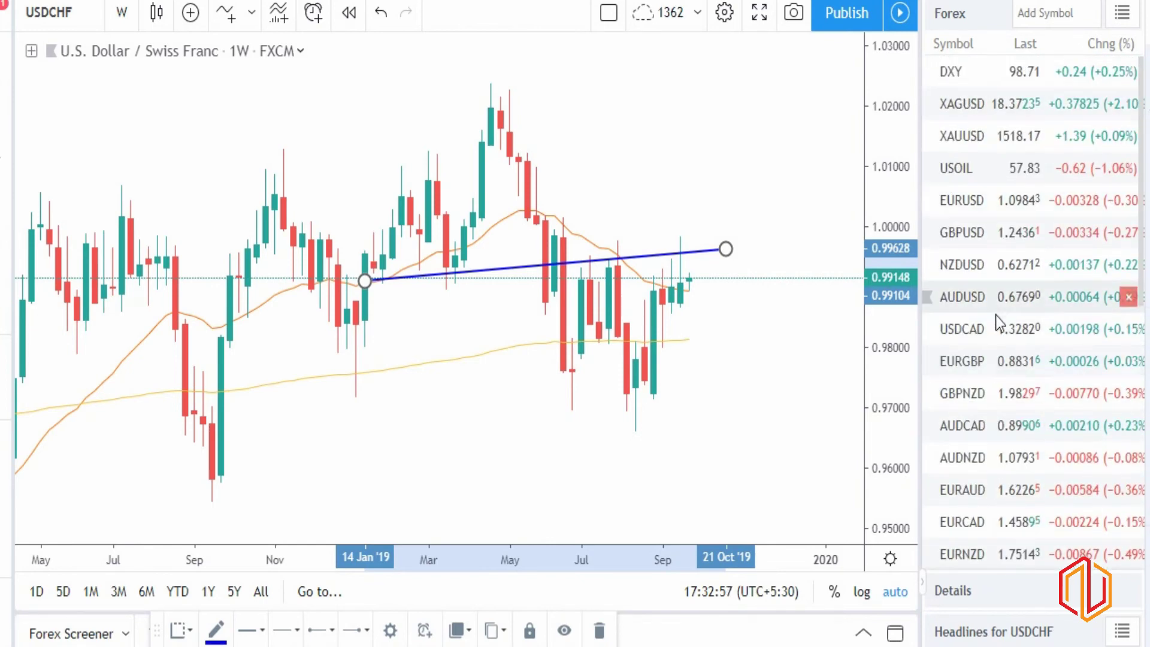
Open the weekly EURGBP chart and draw a falling trend line from 07 Aug '17 at about 0.92591 to 04 Nov '19 at about 0.88877.
click(985, 363)
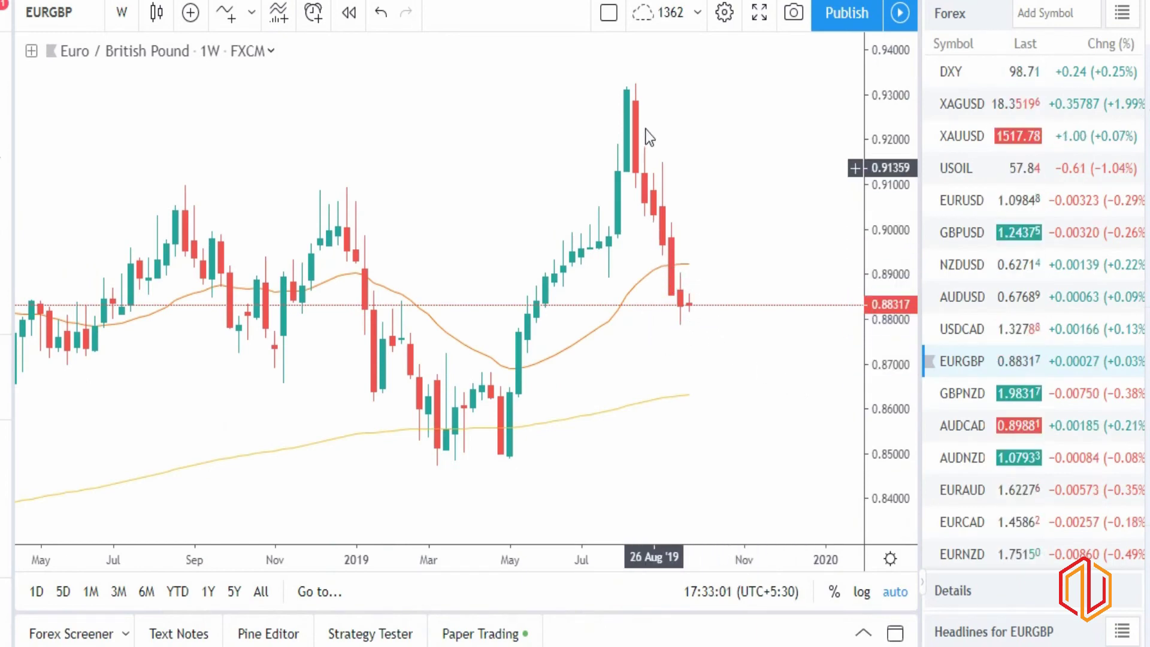
scroll(749, 450, down, 3)
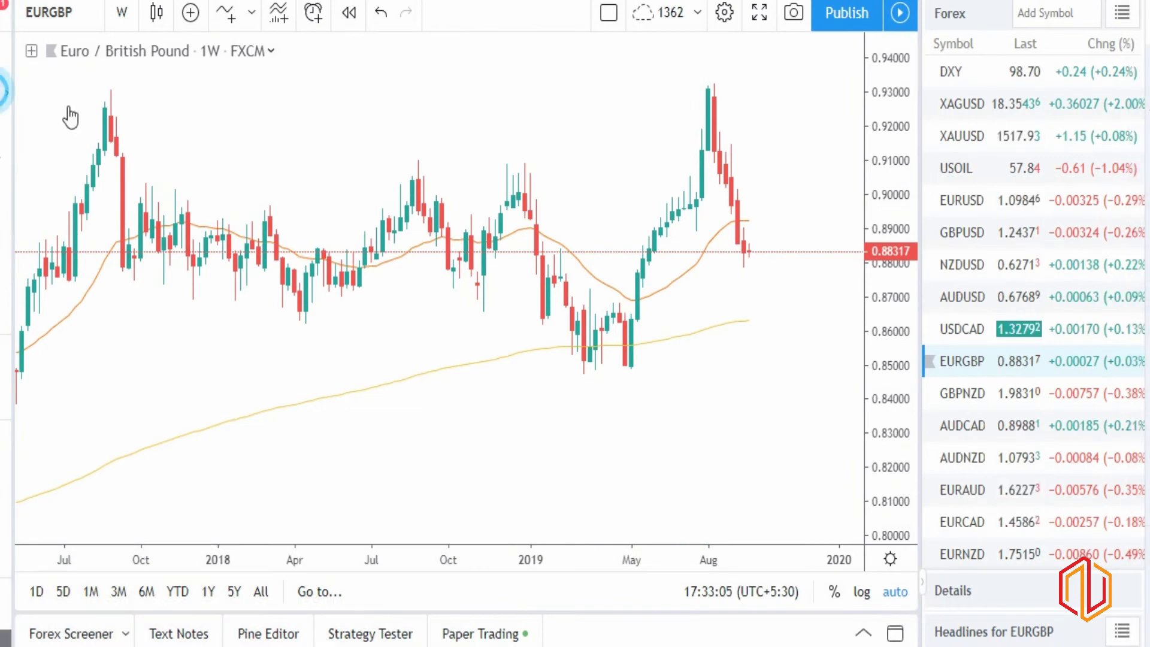
click(93, 106)
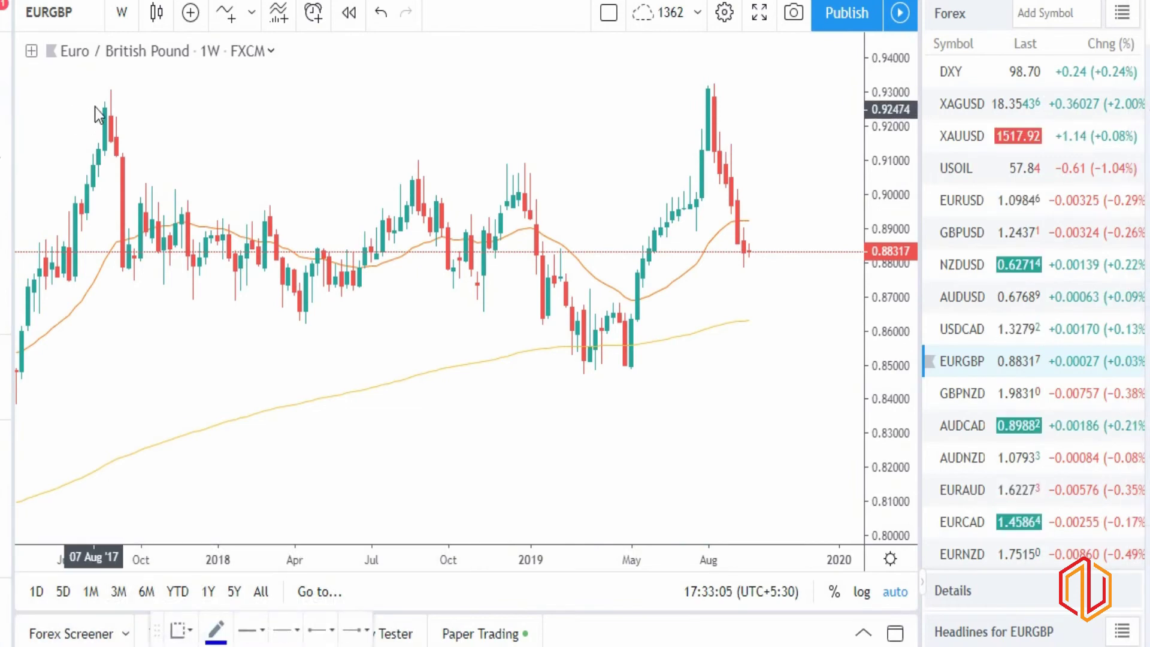
click(784, 232)
double_click(784, 233)
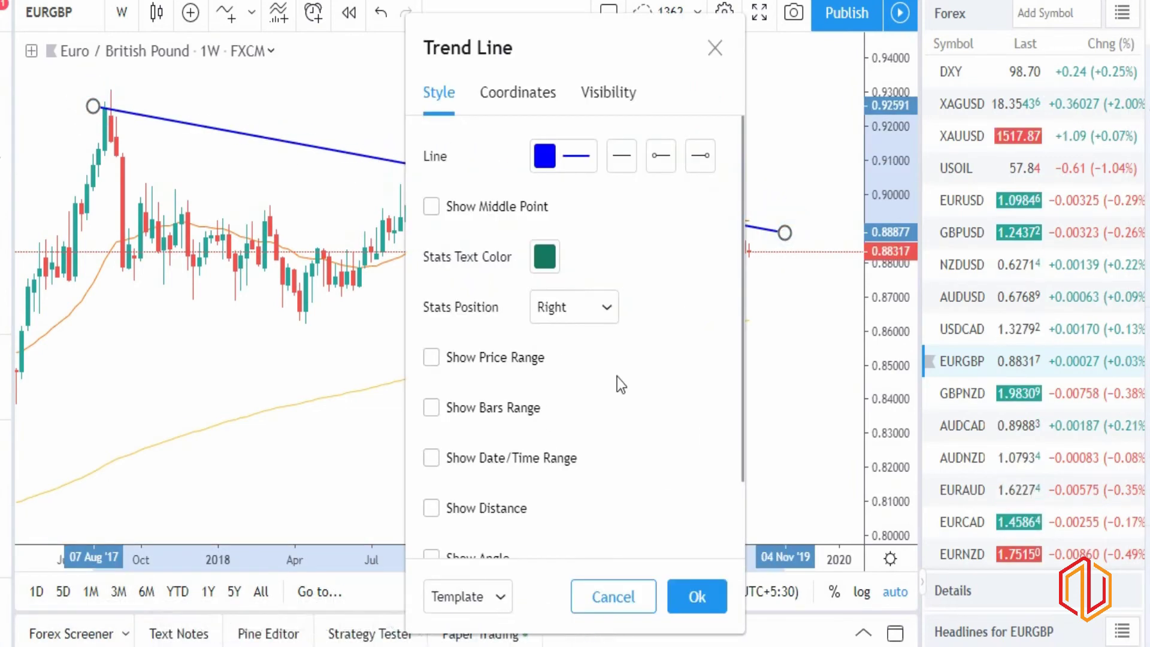
click(715, 48)
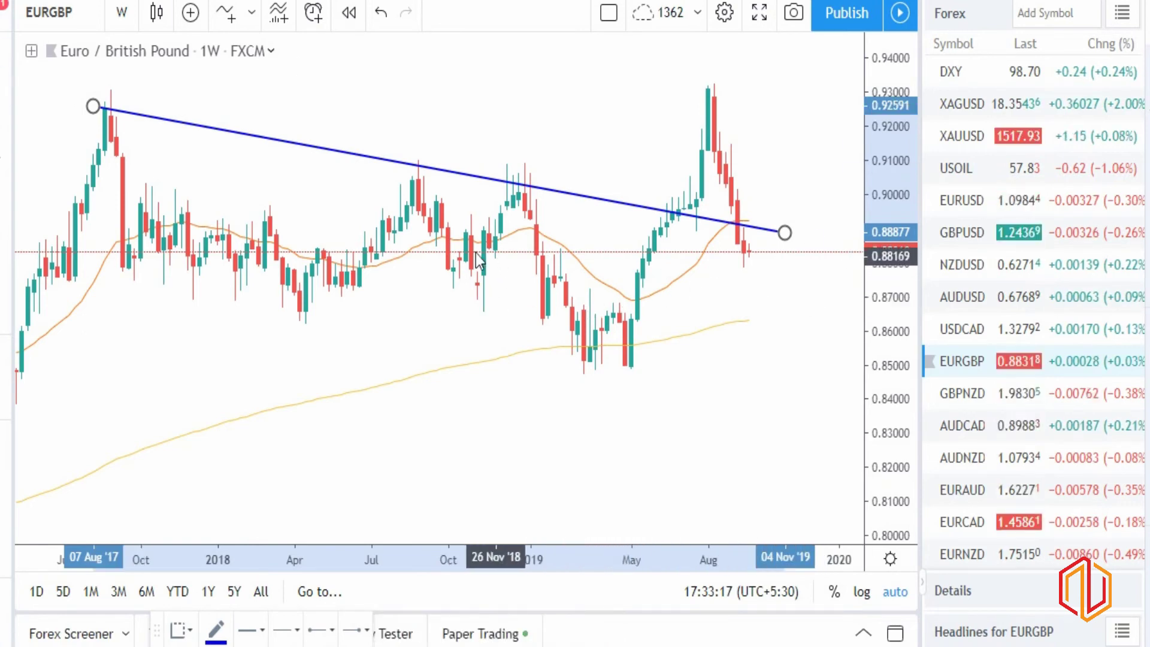
Draw a nearly horizontal EURGBP trend line from 05 Mar '18 at about 0.88287 to 25 Nov '19 at about 0.88199.
click(353, 248)
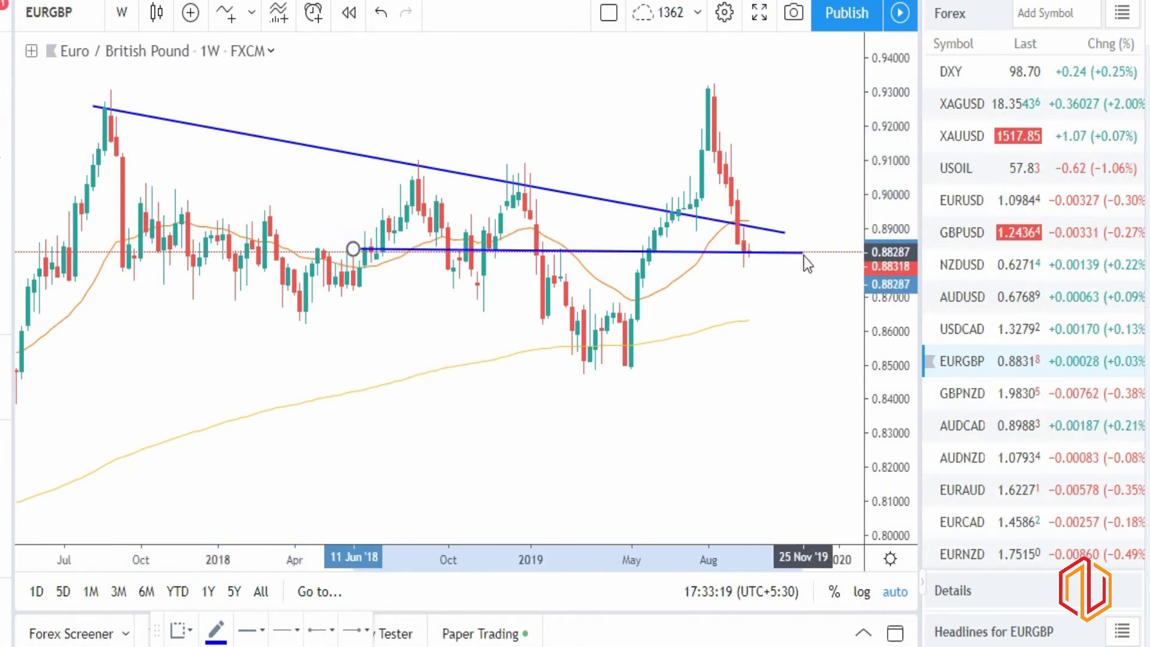
click(802, 254)
drag(353, 249, 273, 254)
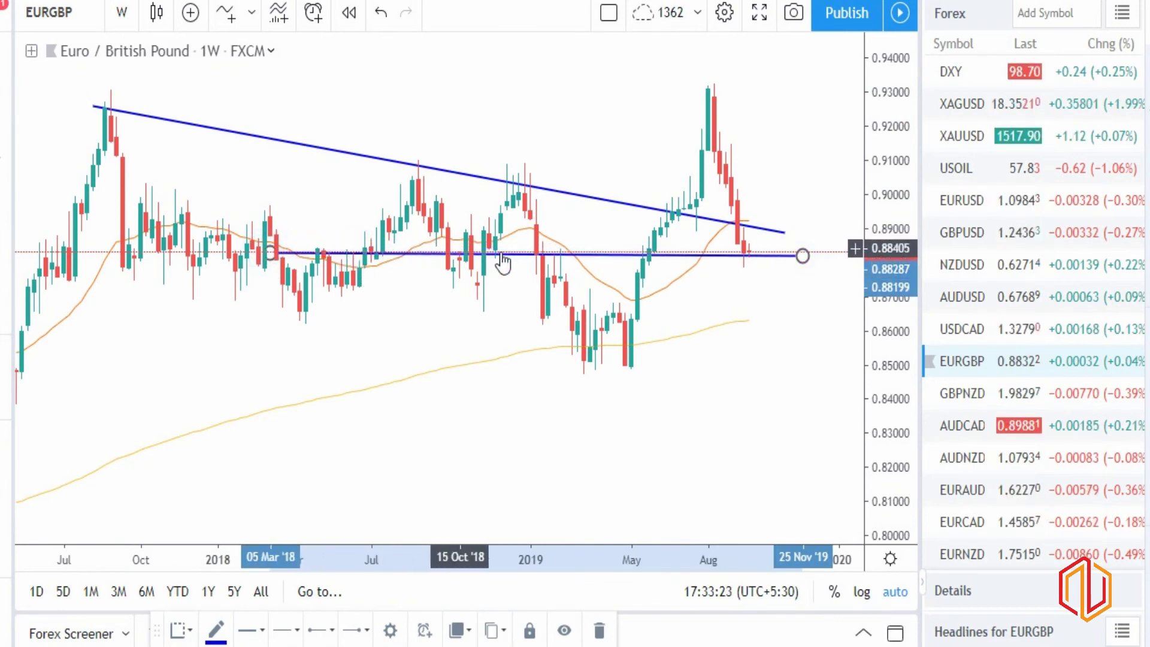
scroll(755, 357, up, 3)
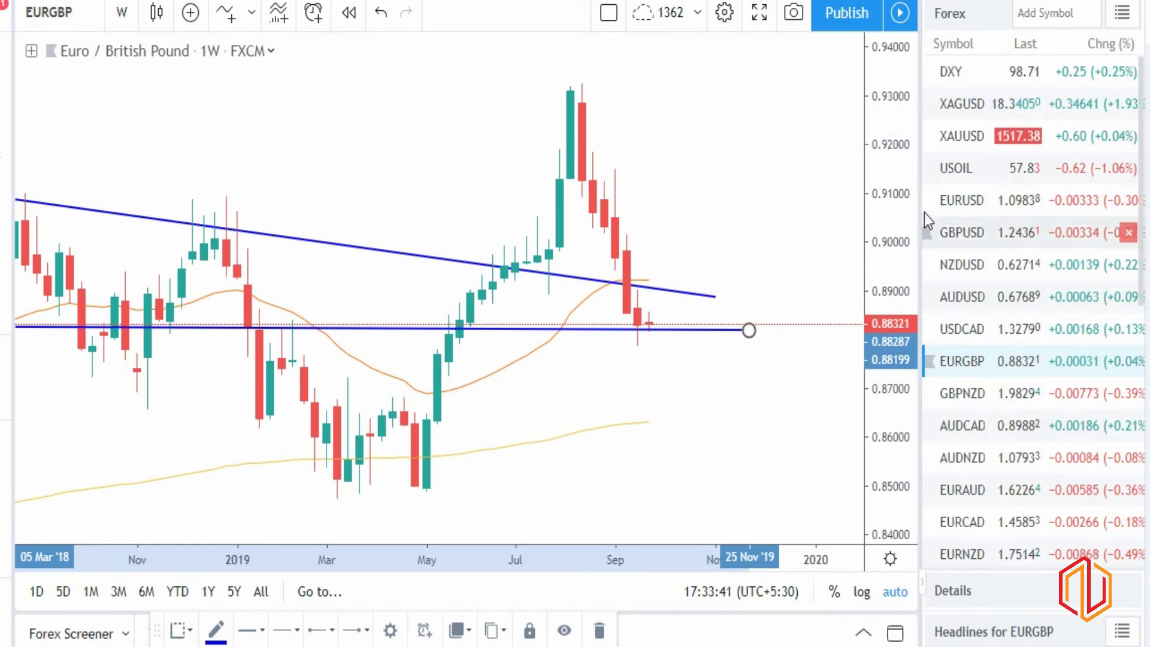
Open the weekly EURJPY chart and draw a falling trend line from 21 Aug '17 at about 130.782 to 18 Nov '19 at about 119.179.
scroll(1030, 406, down, 3)
scroll(1015, 475, down, 2)
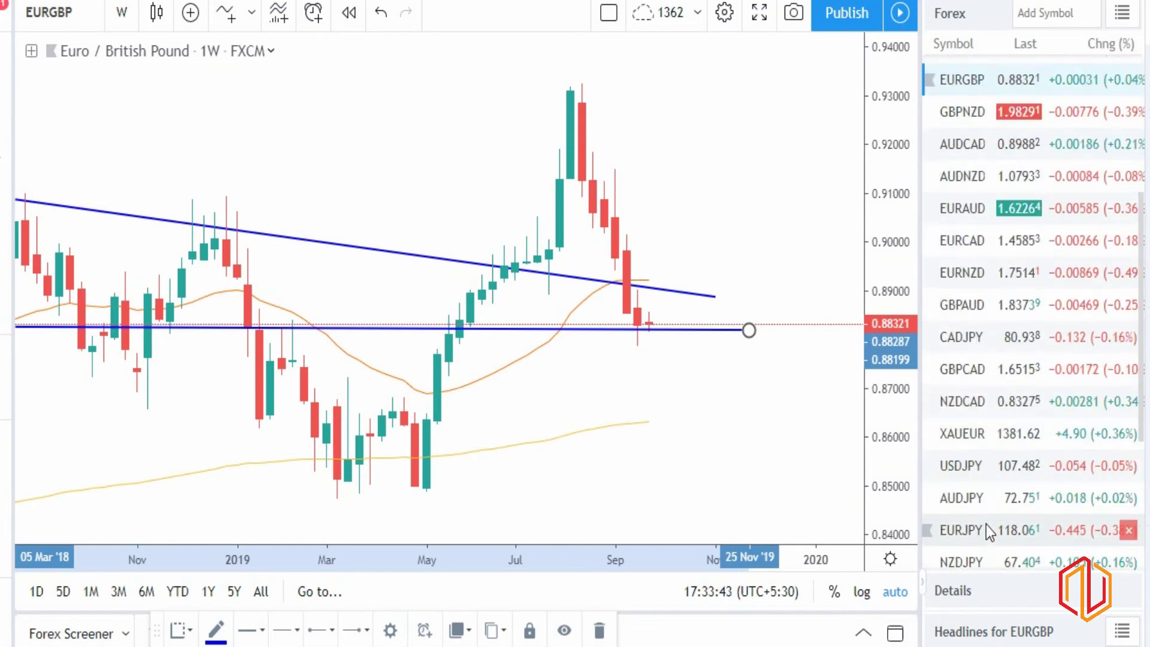
click(987, 527)
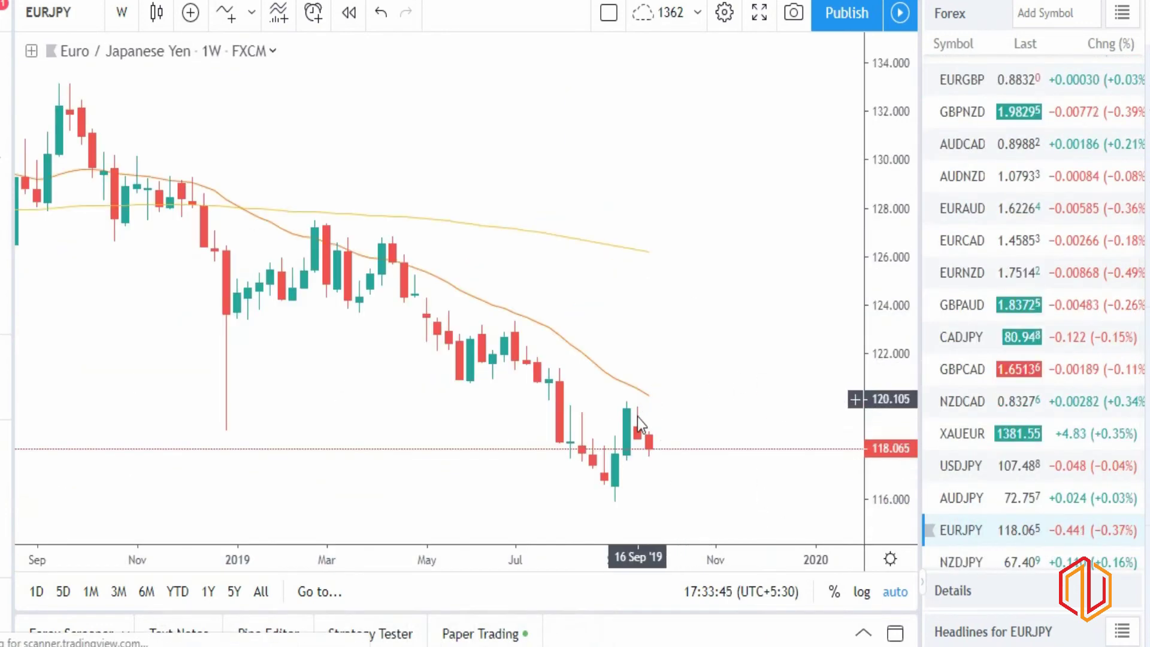
scroll(648, 442, down, 5)
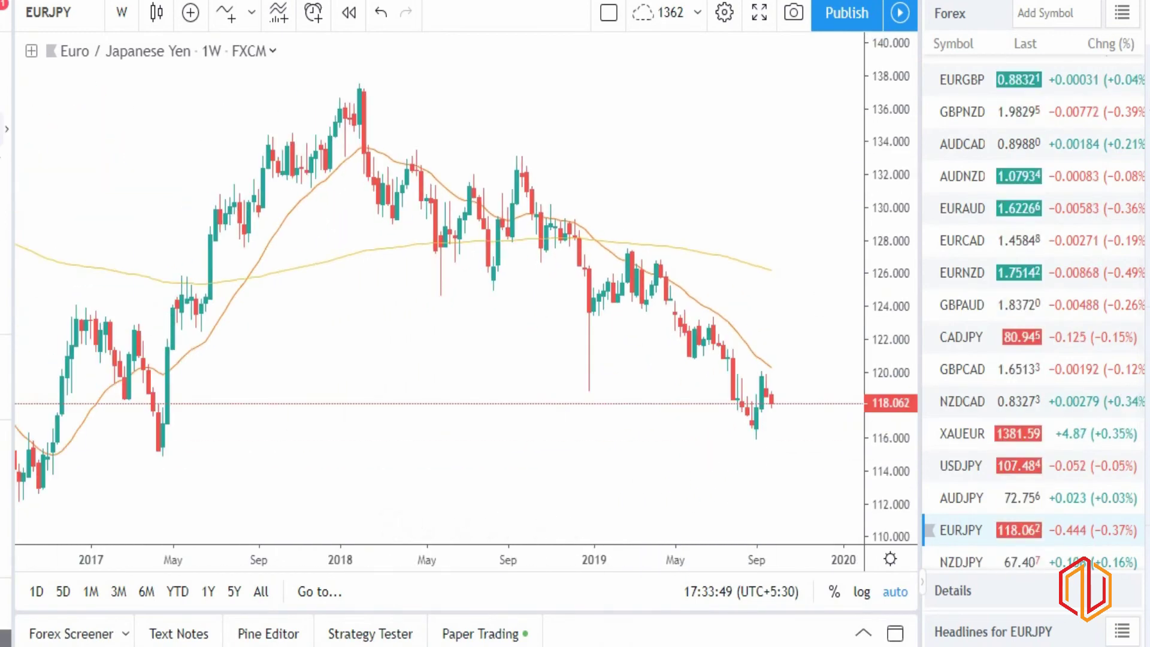
key(alt+t)
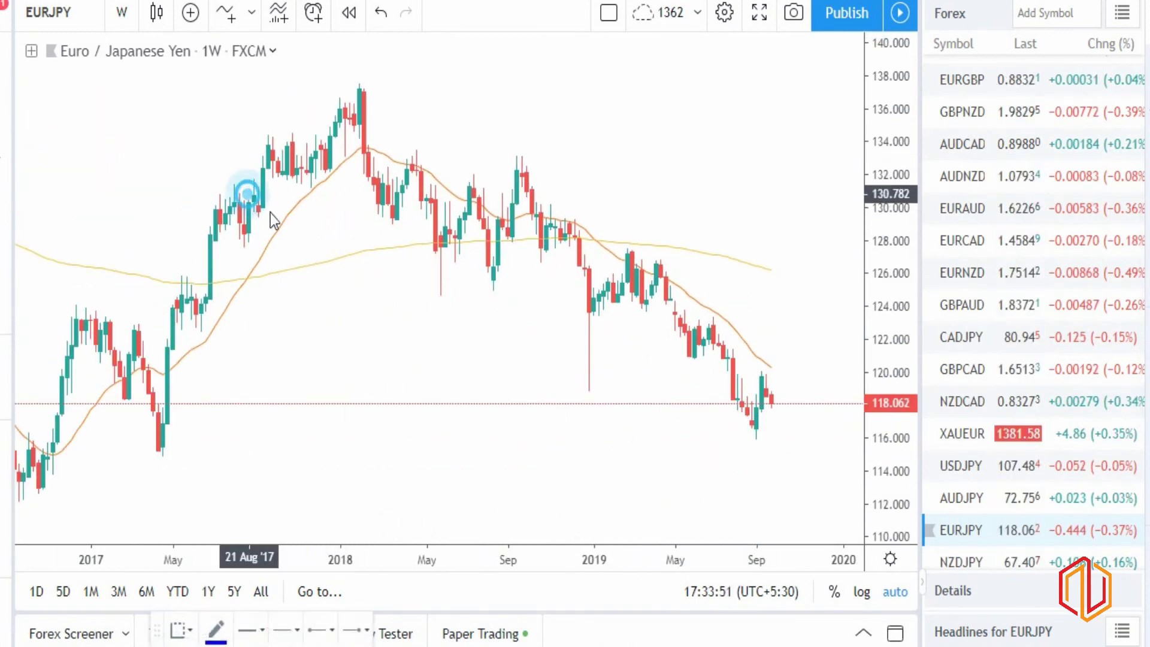
click(808, 385)
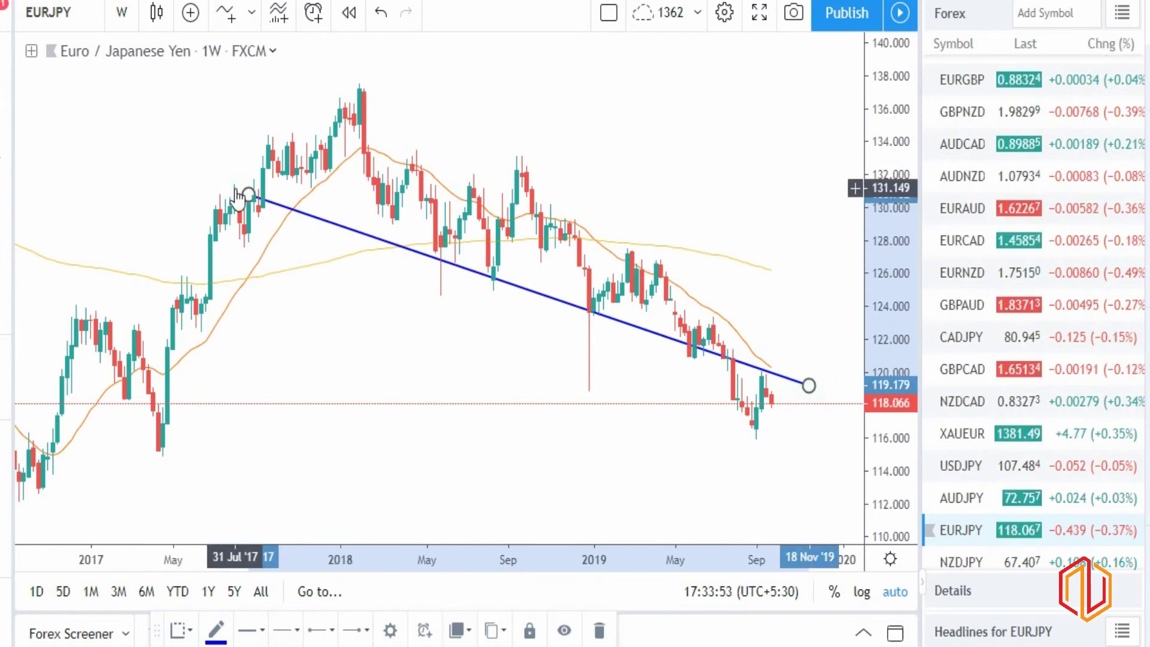
key(Escape)
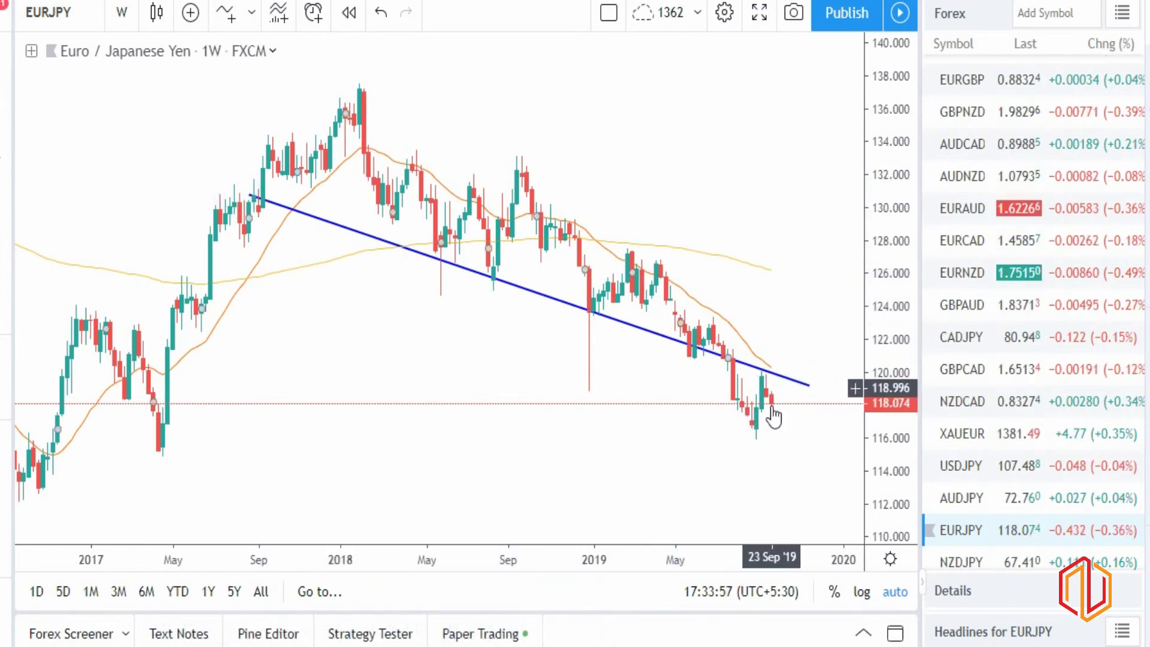
Find GBPJPY in the watchlist and open its weekly chart.
scroll(1029, 515, up, 1)
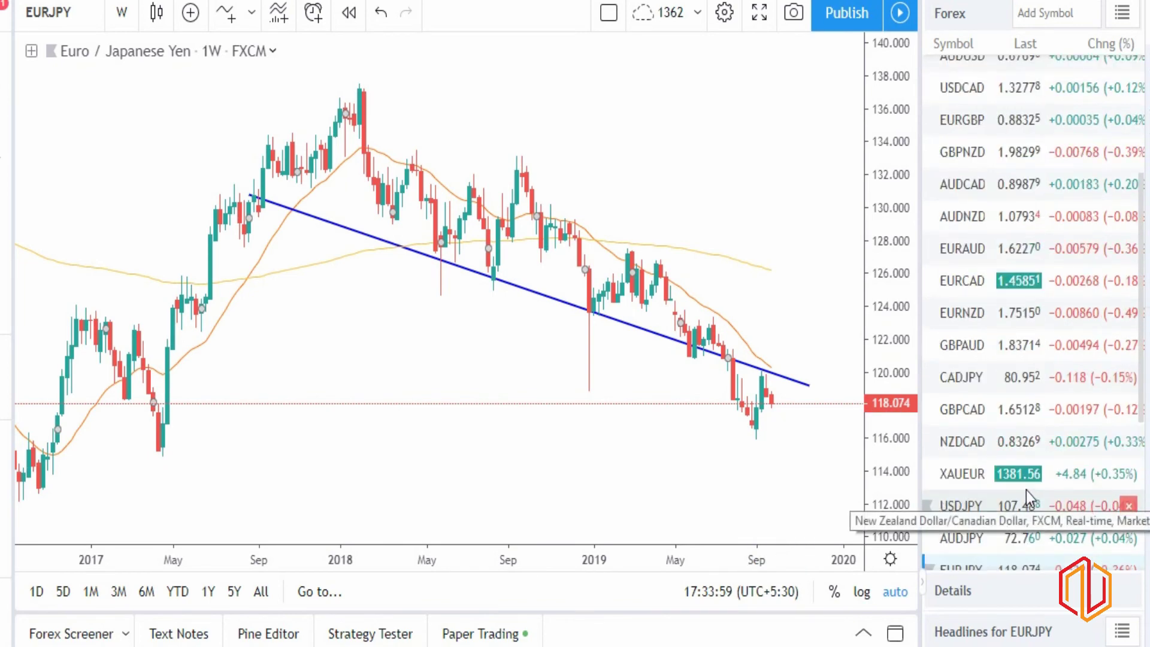
scroll(946, 509, down, 3)
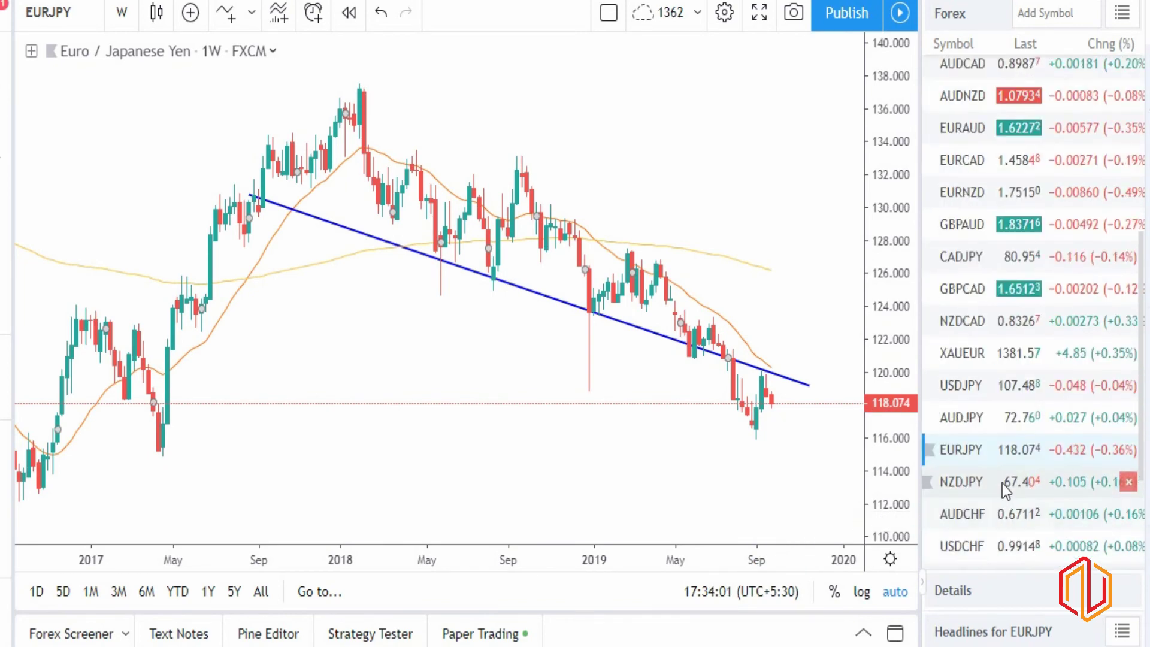
scroll(1006, 492, down, 3)
scroll(1006, 492, down, 2)
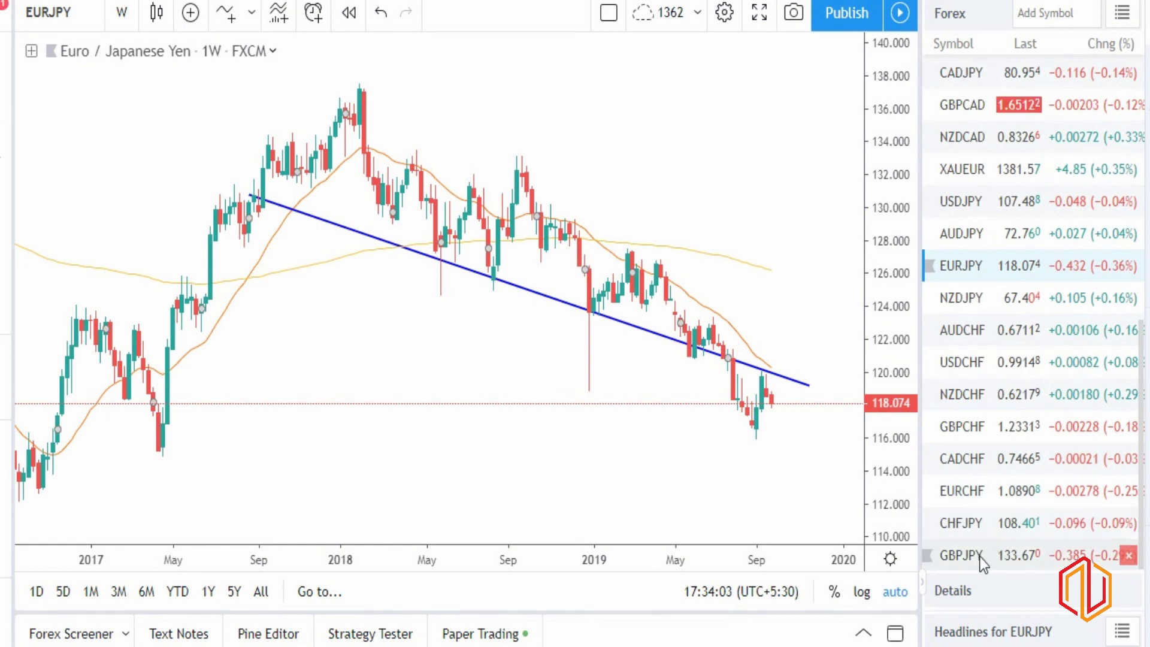
click(1006, 554)
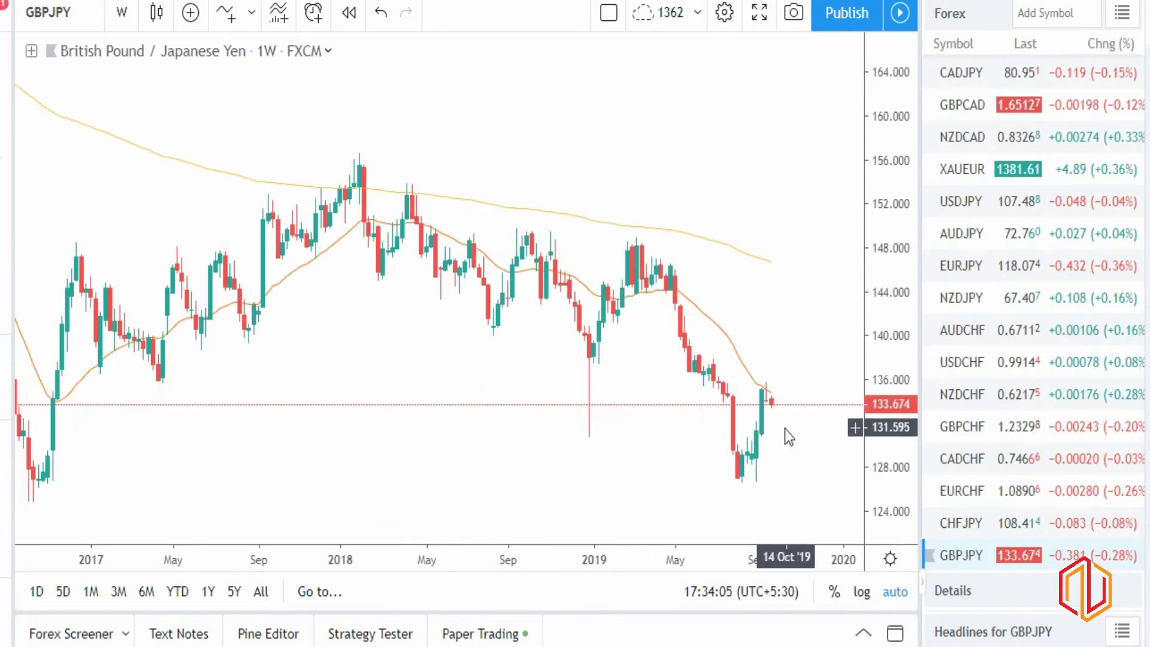
Draw a falling trend line on the weekly GBPJPY chart from 26 Jun '17 at about 147.177 to 28 Oct '19 at about 134.253.
scroll(779, 431, up, 1)
scroll(771, 429, up, 1)
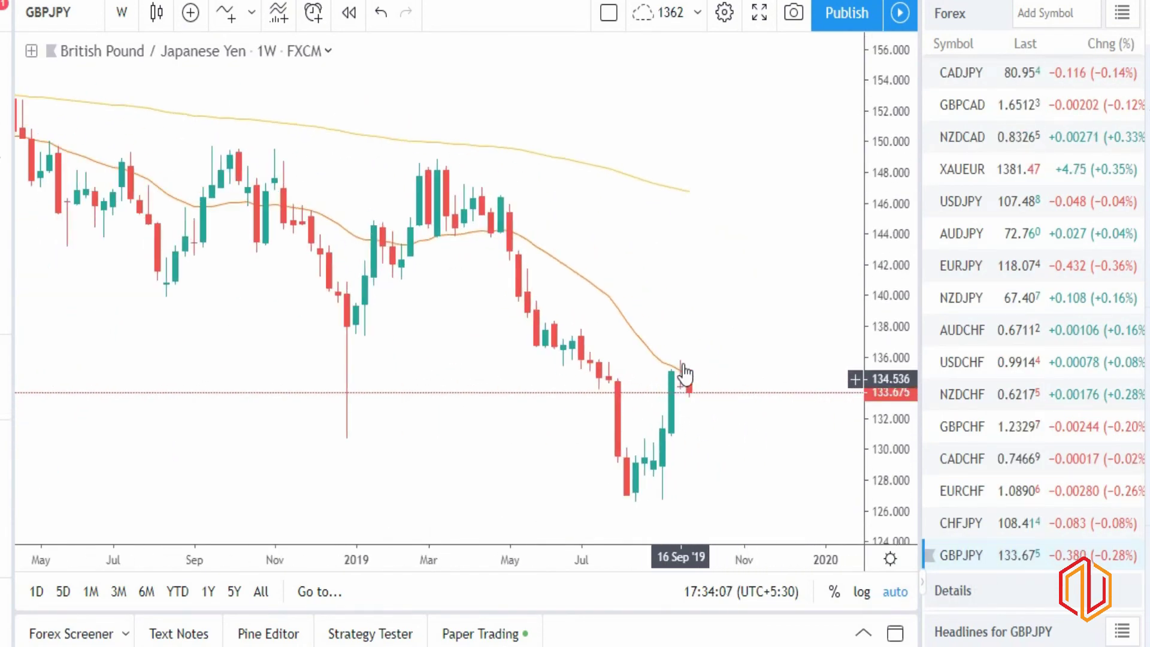
scroll(643, 380, down, 2)
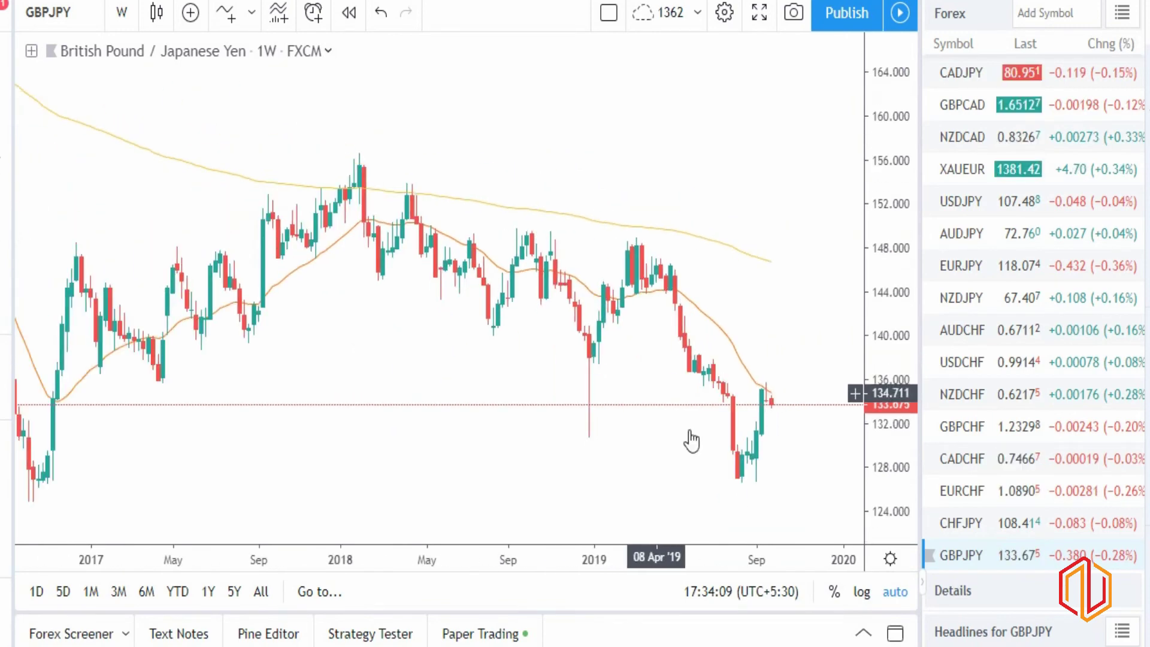
key(alt+t)
click(210, 257)
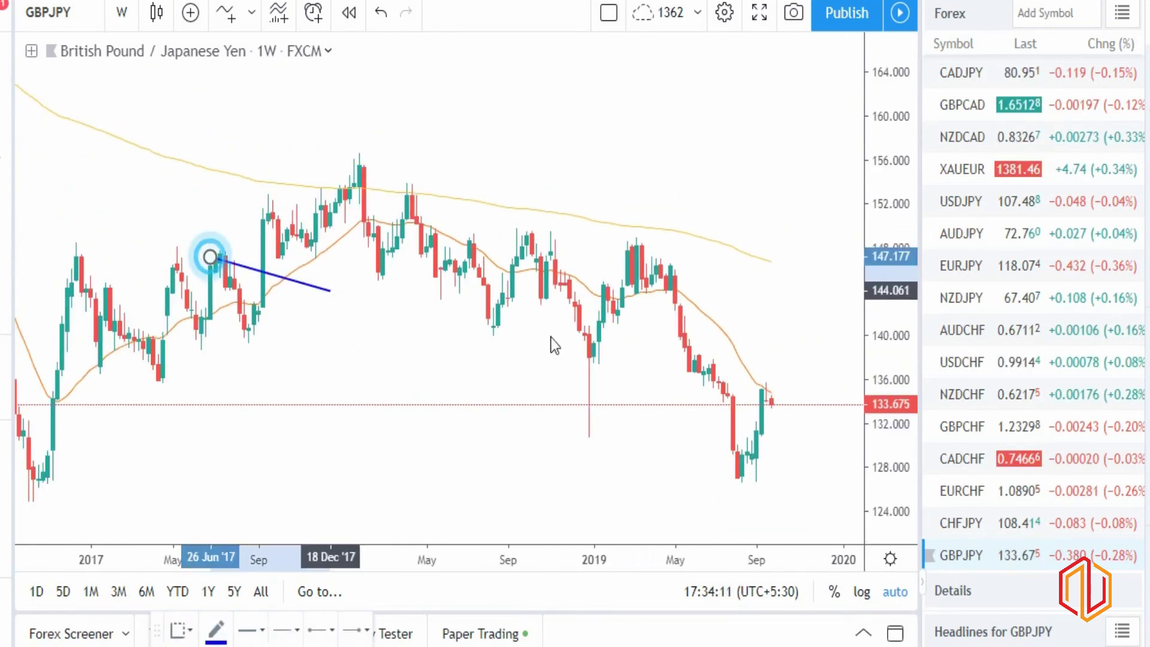
click(795, 398)
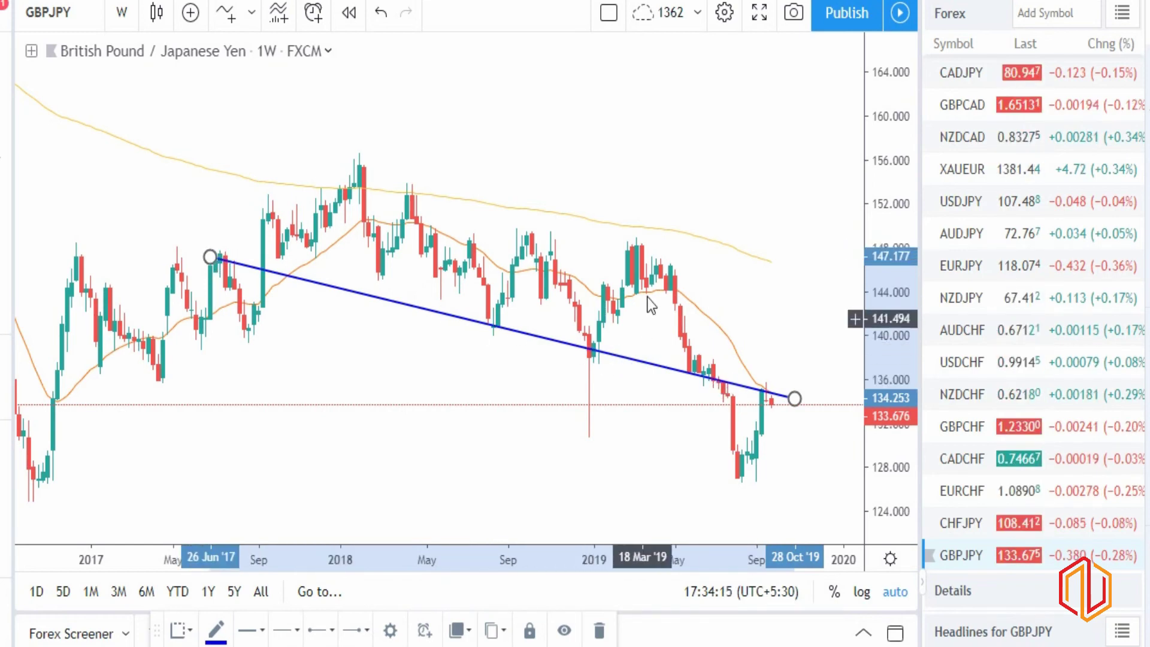
scroll(764, 461, up, 2)
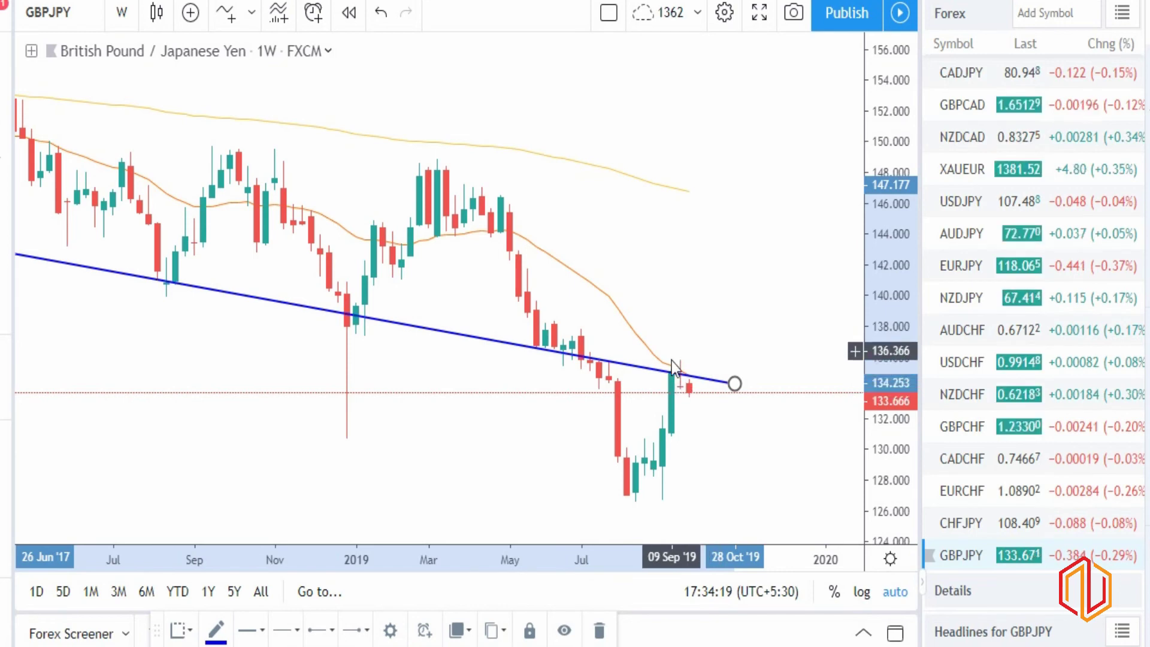
scroll(665, 400, up, 2)
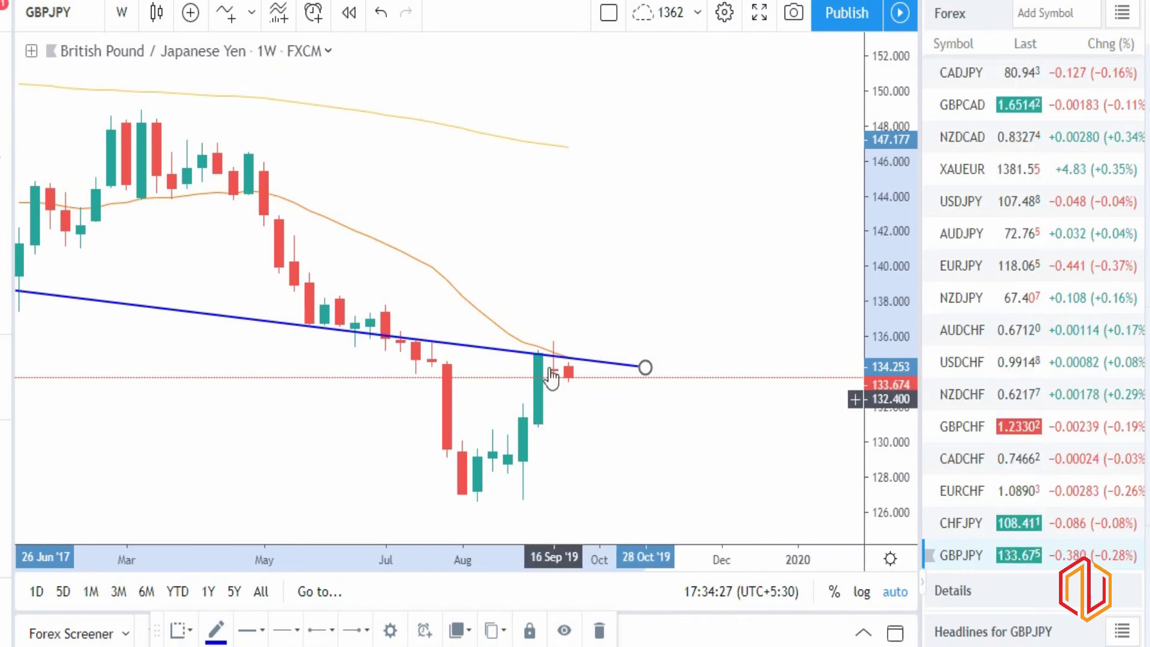
scroll(579, 430, down, 5)
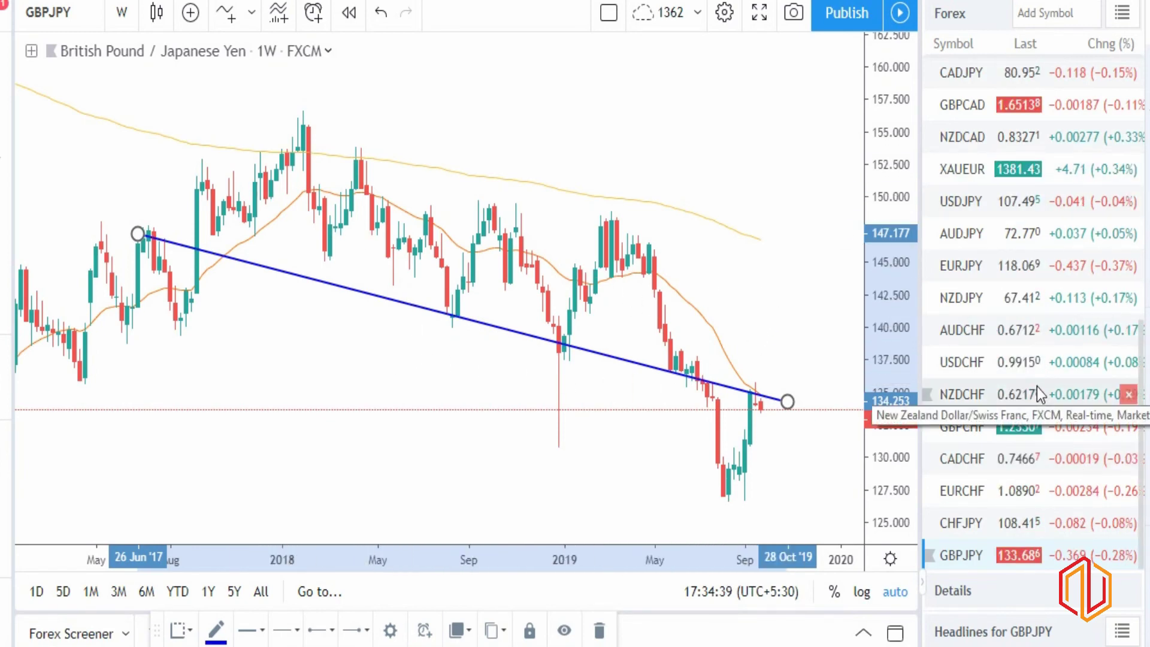
Find AUDNZD in the watchlist and open its weekly chart.
scroll(1036, 387, up, 4)
scroll(1034, 383, up, 5)
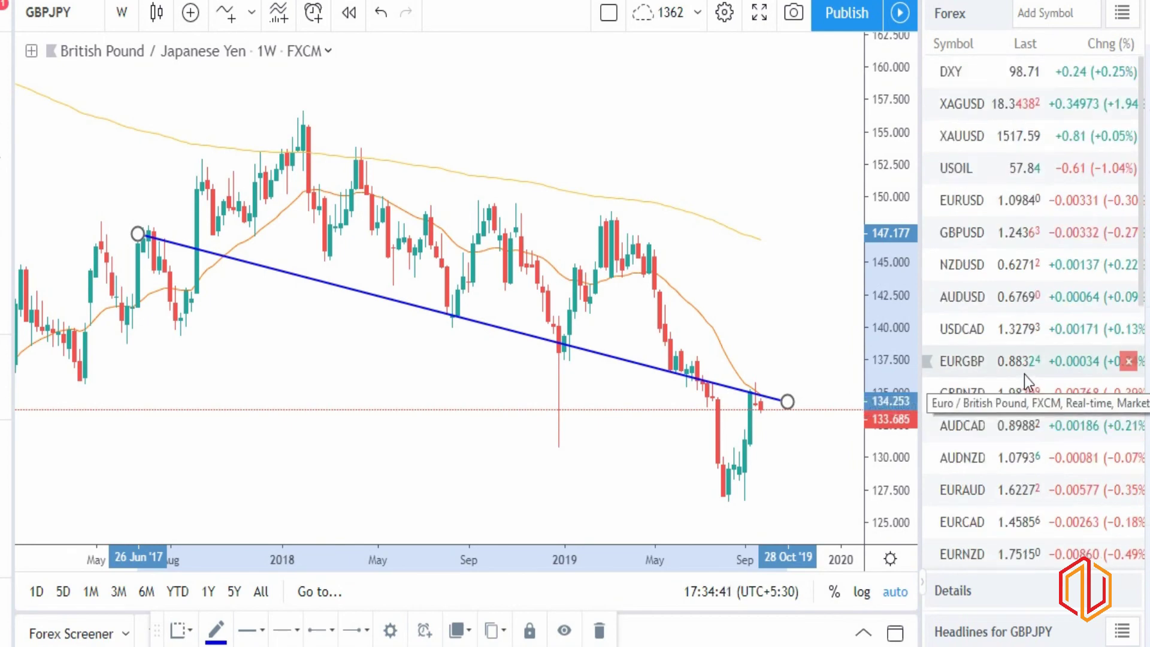
scroll(1033, 380, down, 3)
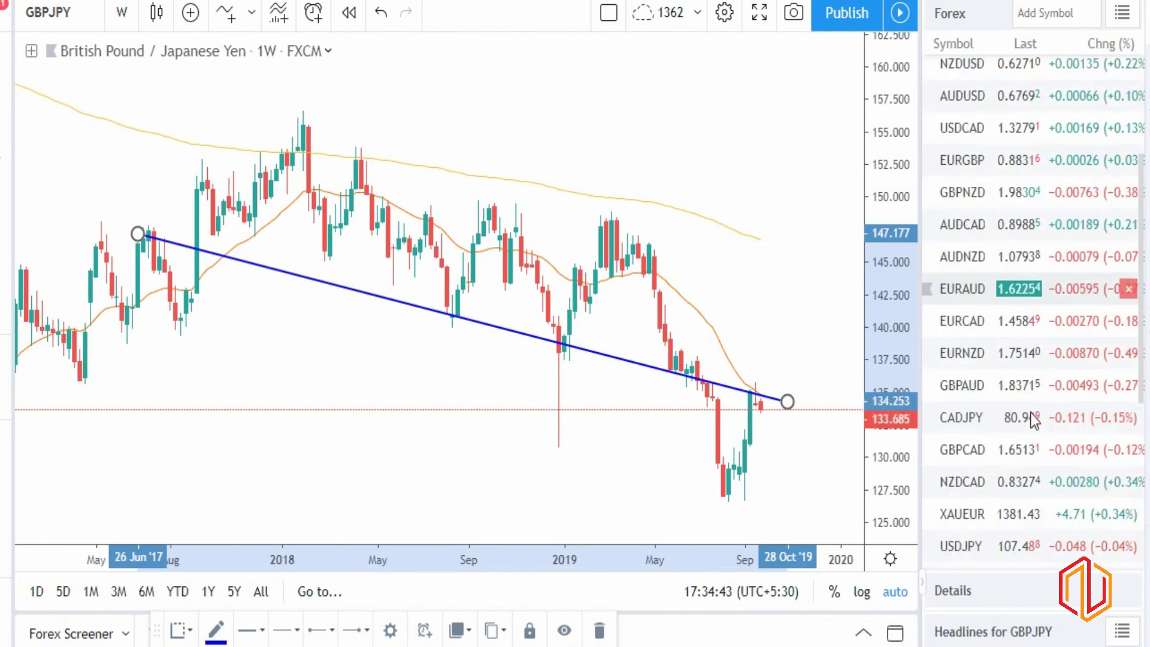
scroll(967, 273, up, 2)
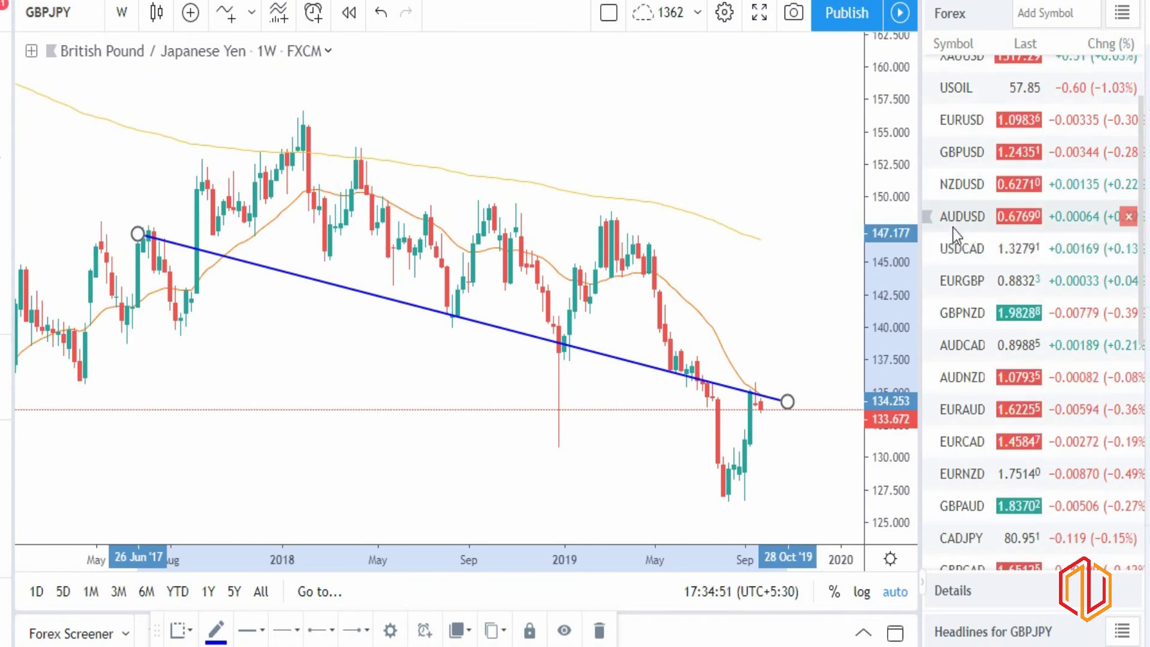
click(969, 381)
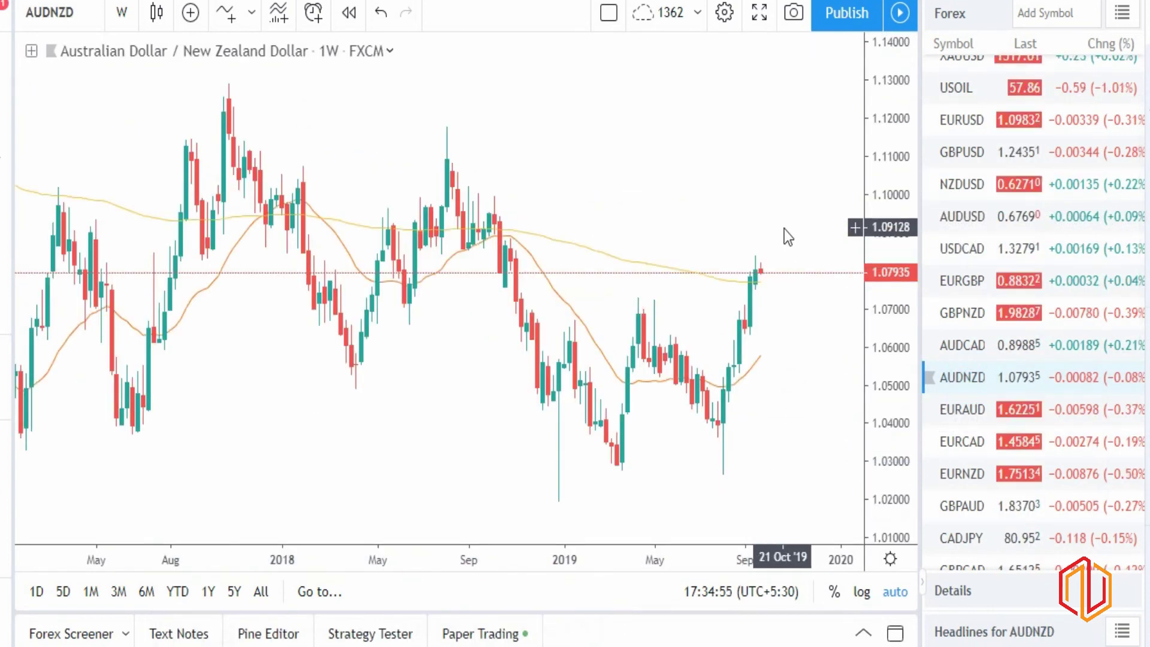
Draw a rising AUDNZD trend line from 16 Mar '15 at about 1.00341 to 14 Oct '19 at about 1.08459.
scroll(737, 336, up, 3)
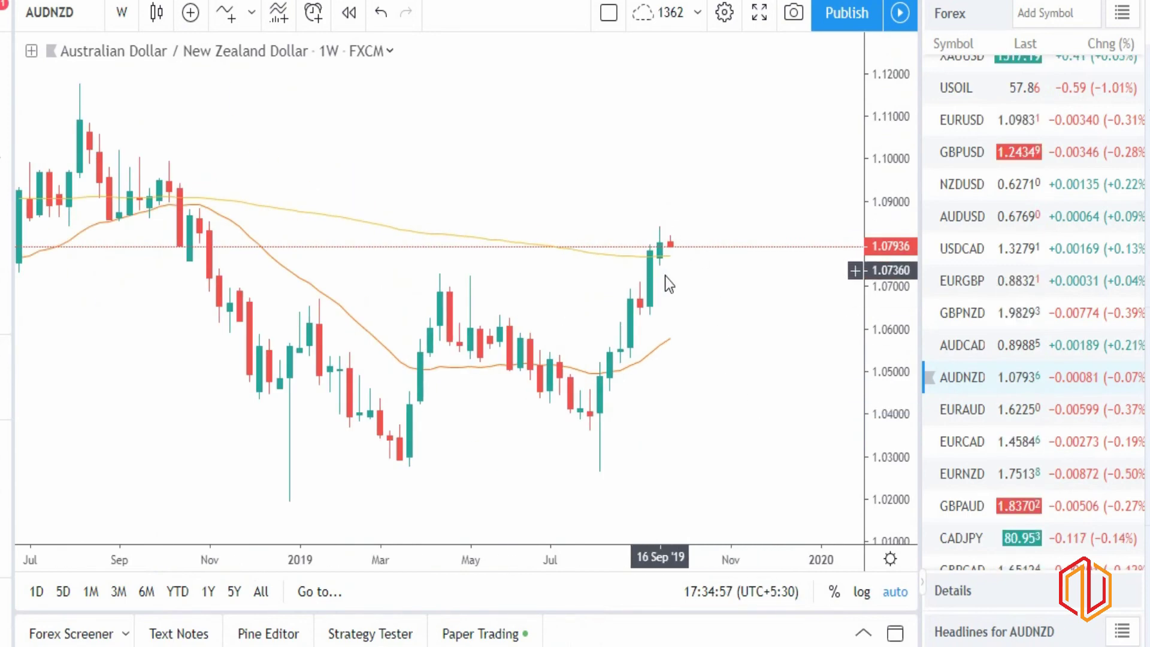
scroll(750, 378, down, 5)
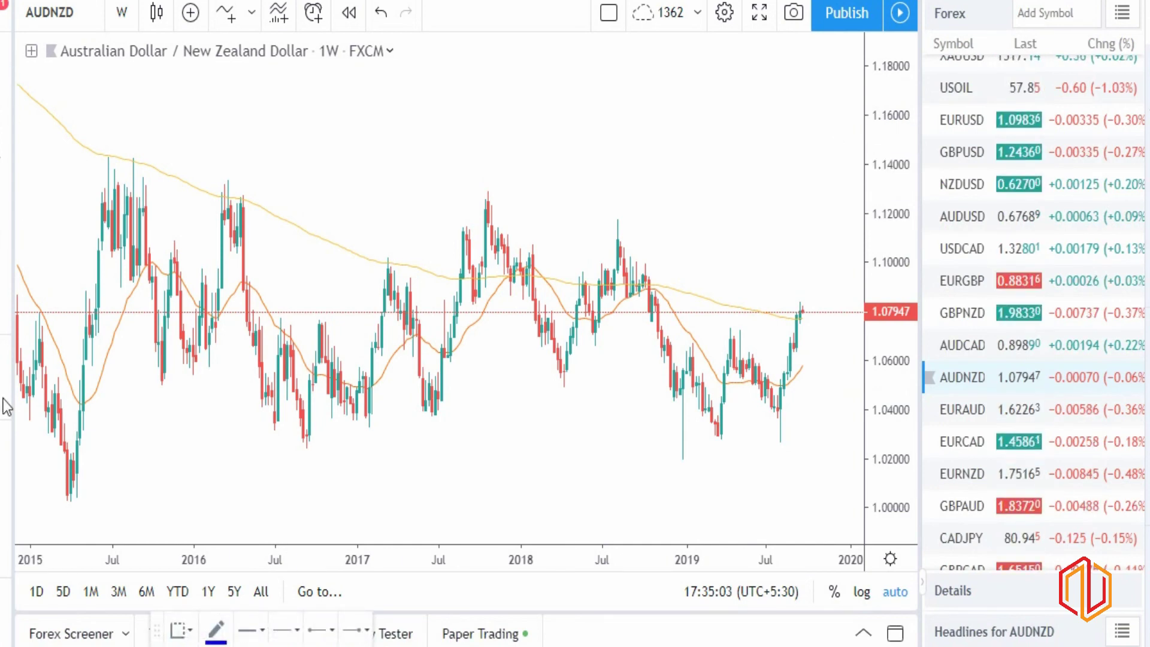
click(63, 501)
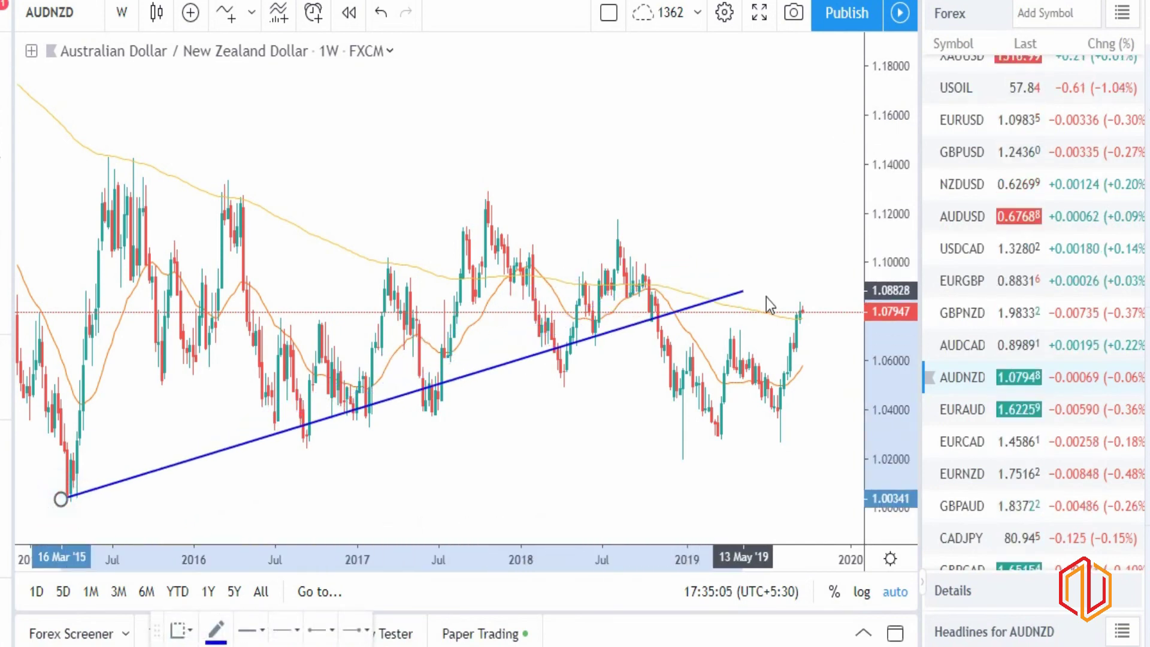
click(812, 301)
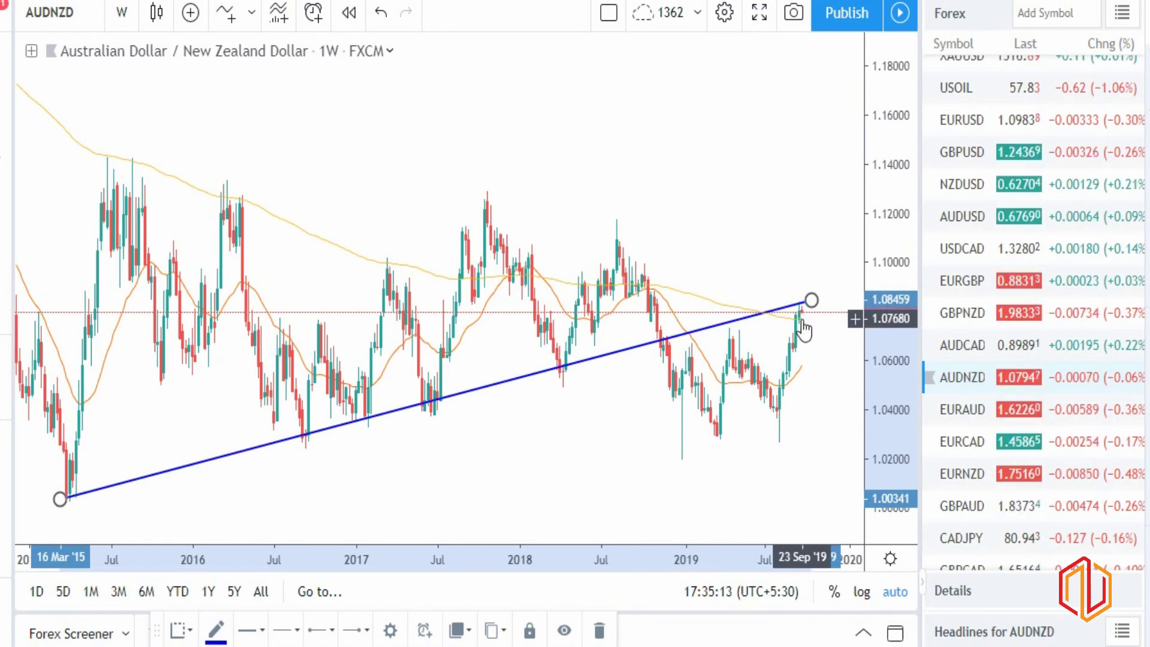
Draw a falling AUDNZD trend line from 02 Oct '17 at about 1.12764 to 30 Dec '19 at about 1.07598.
click(10, 81)
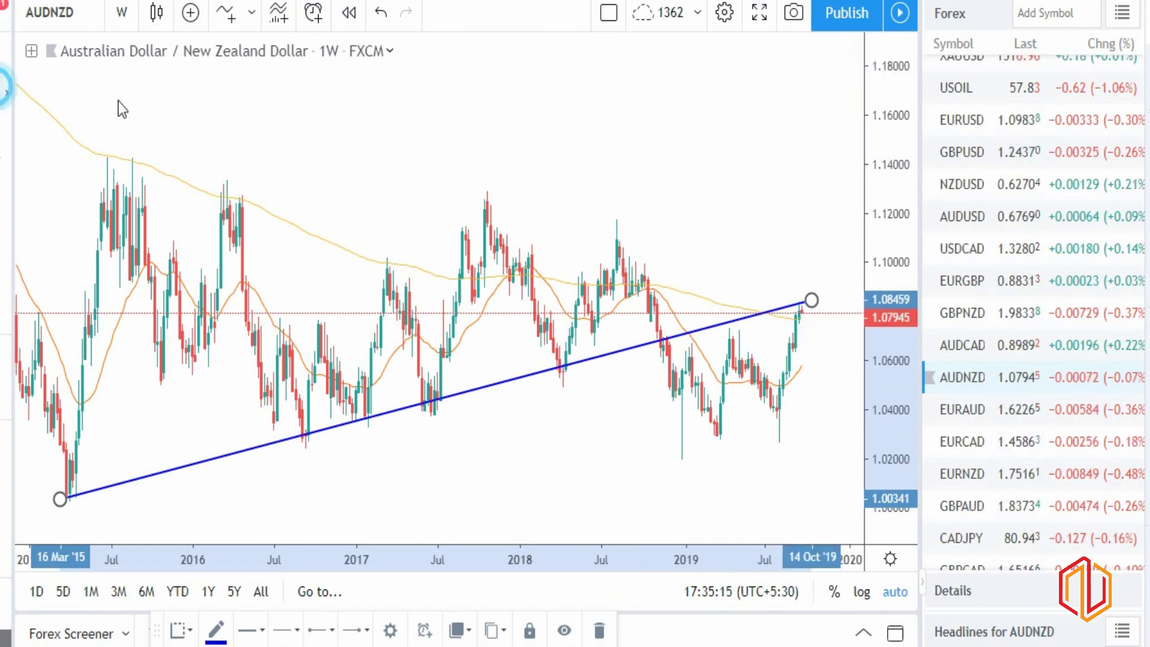
click(478, 195)
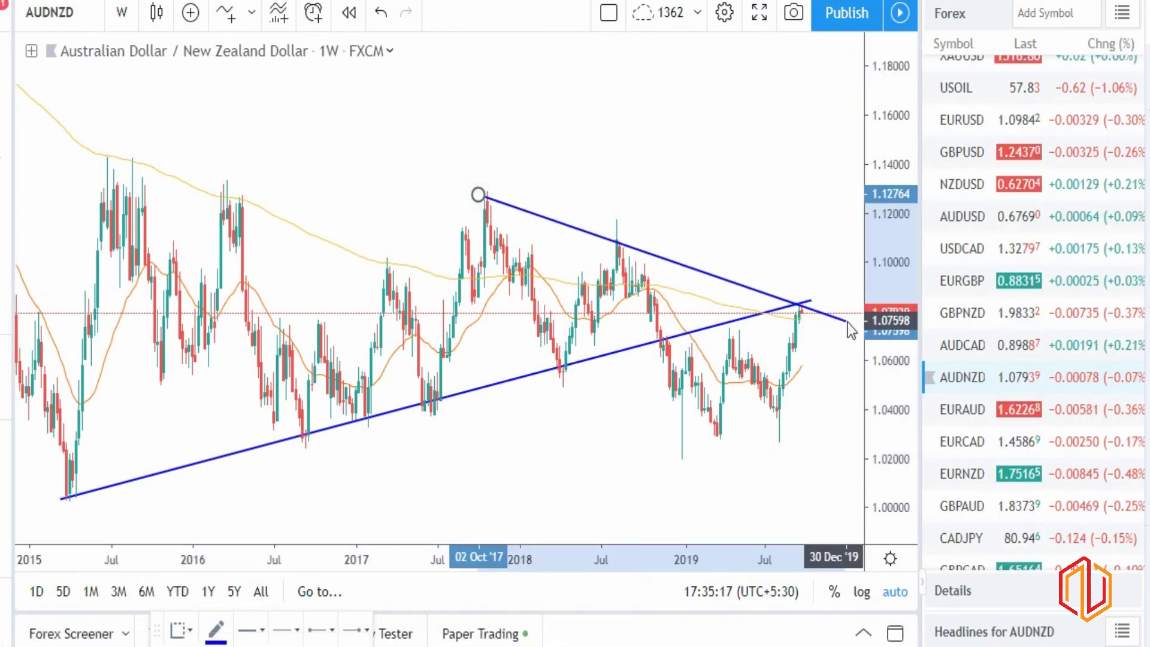
click(847, 322)
click(713, 121)
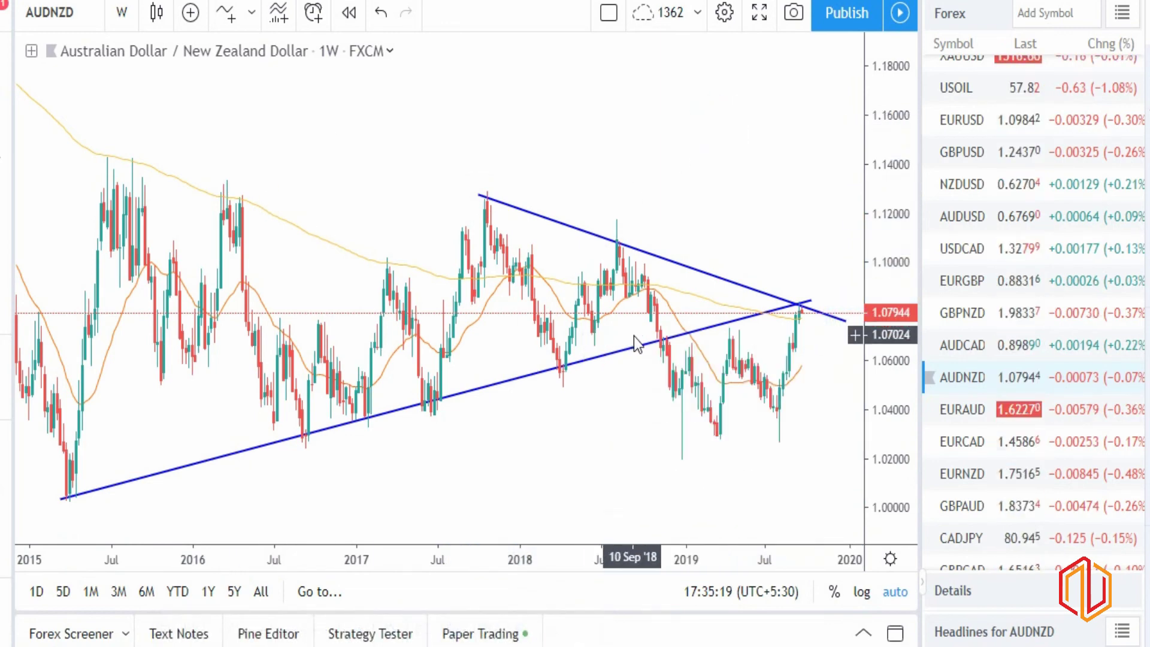
scroll(636, 336, up, 5)
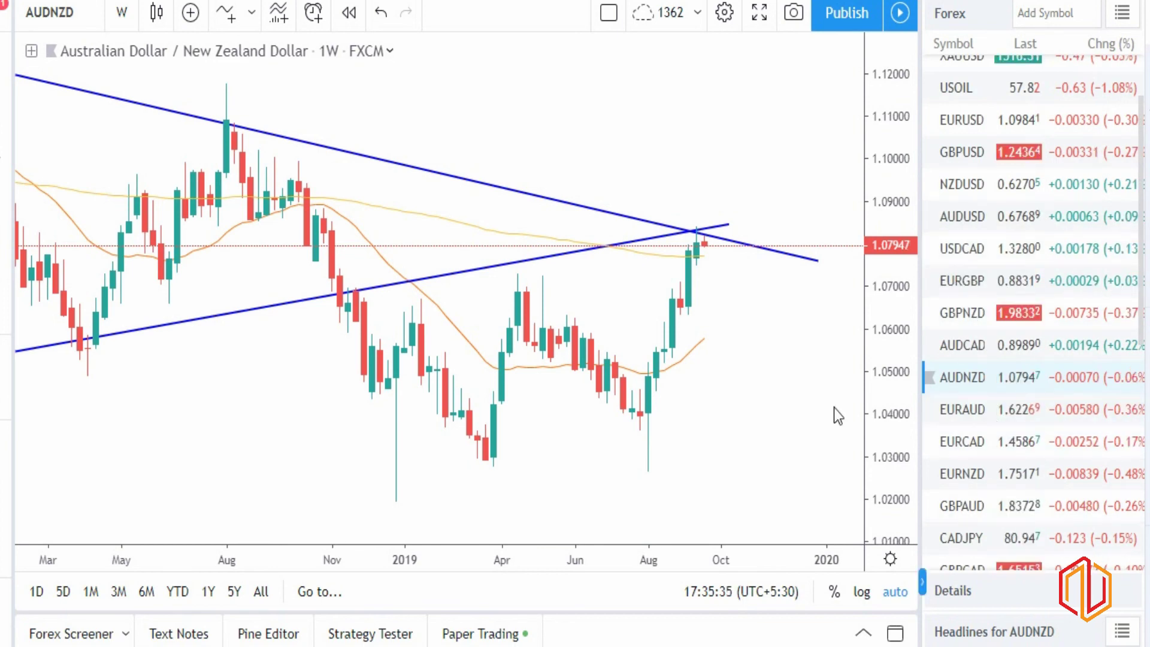
Examine the weekly EURAUD and EURNZD charts from the watchlist for recent price action around the moving averages.
scroll(1037, 290, up, 2)
scroll(1018, 408, down, 4)
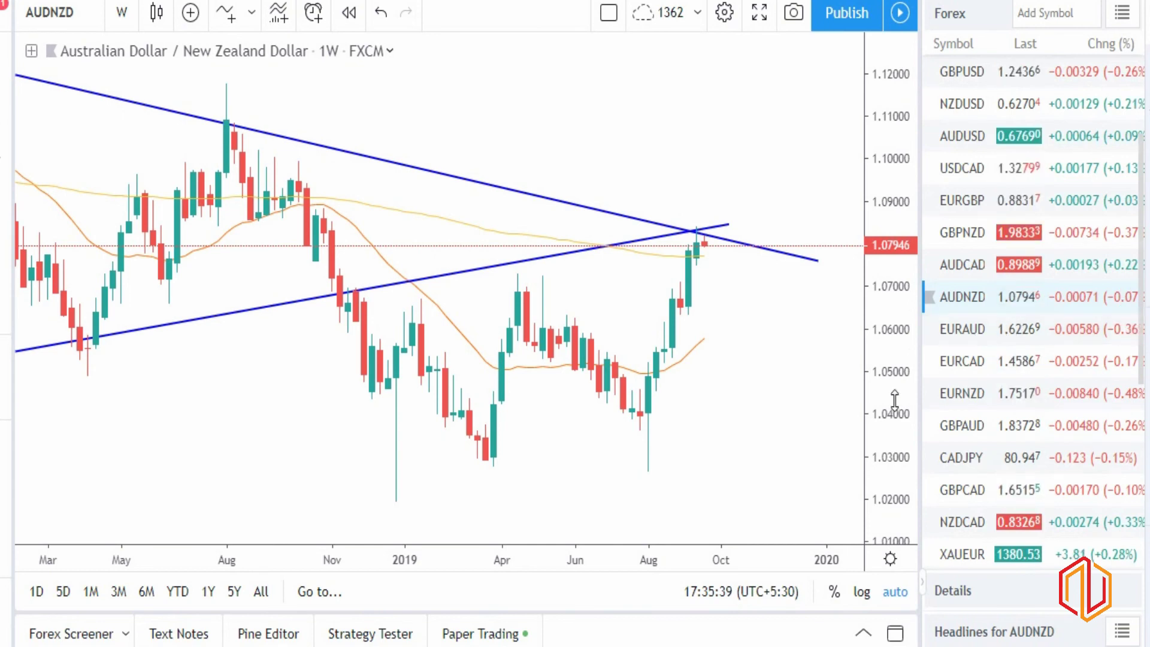
click(962, 331)
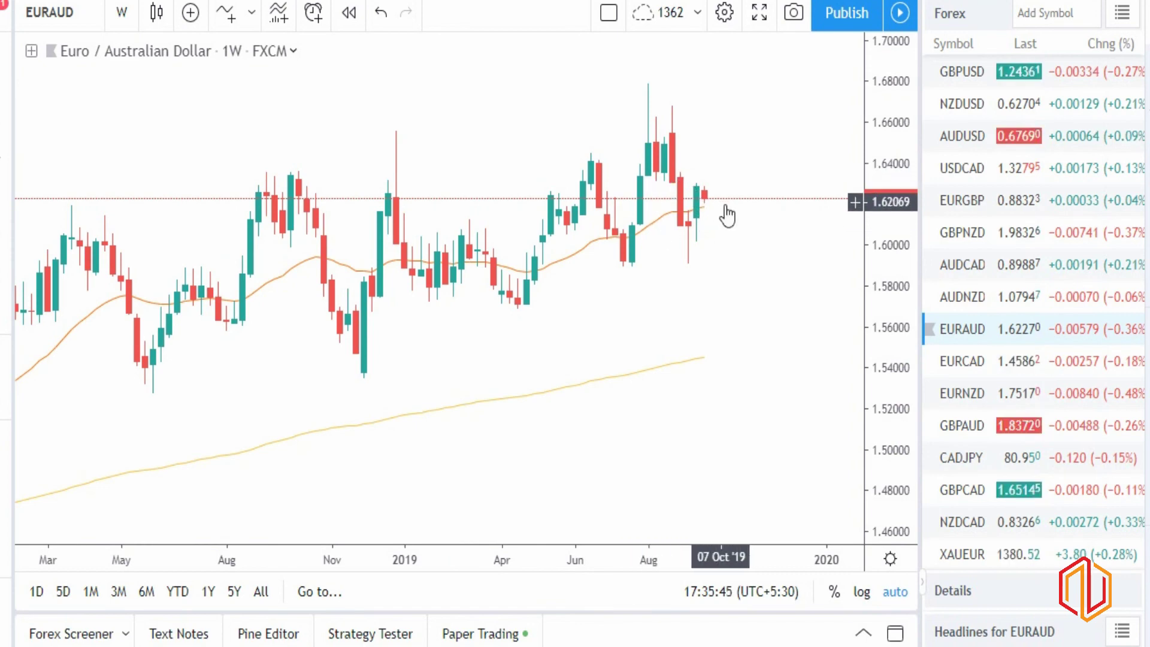
click(946, 393)
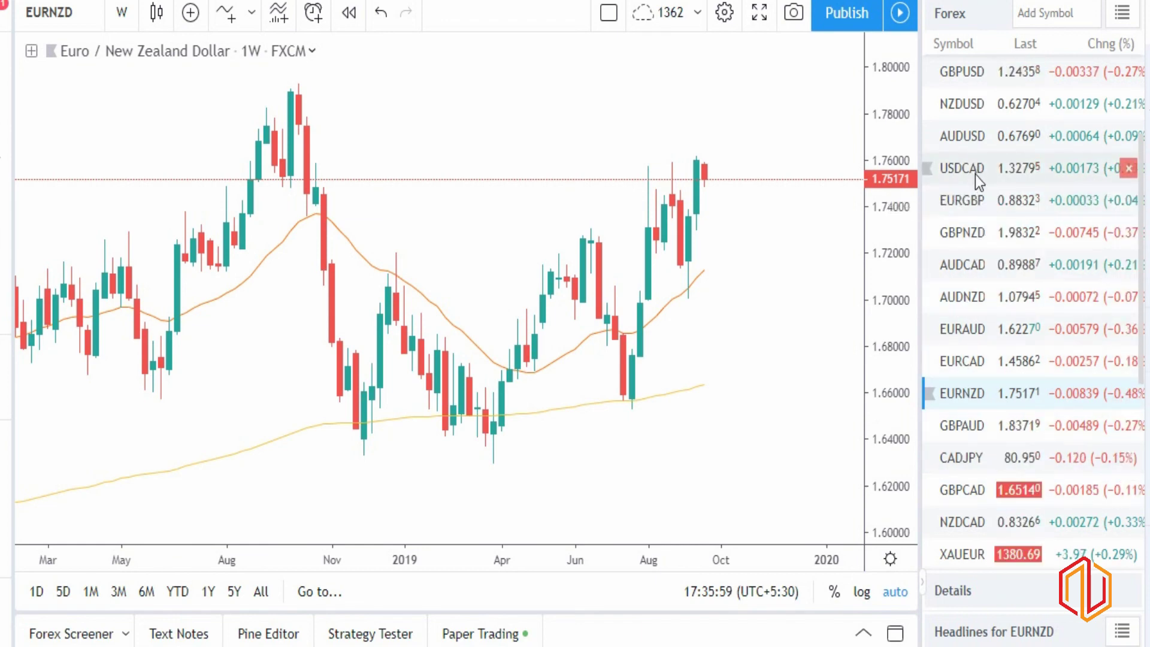
Open the weekly GBPCAD chart and draw a slightly falling trend line from 23 Oct '17 at about 1.67663 to 23 Dec '19 at about 1.65351.
scroll(982, 404, down, 2)
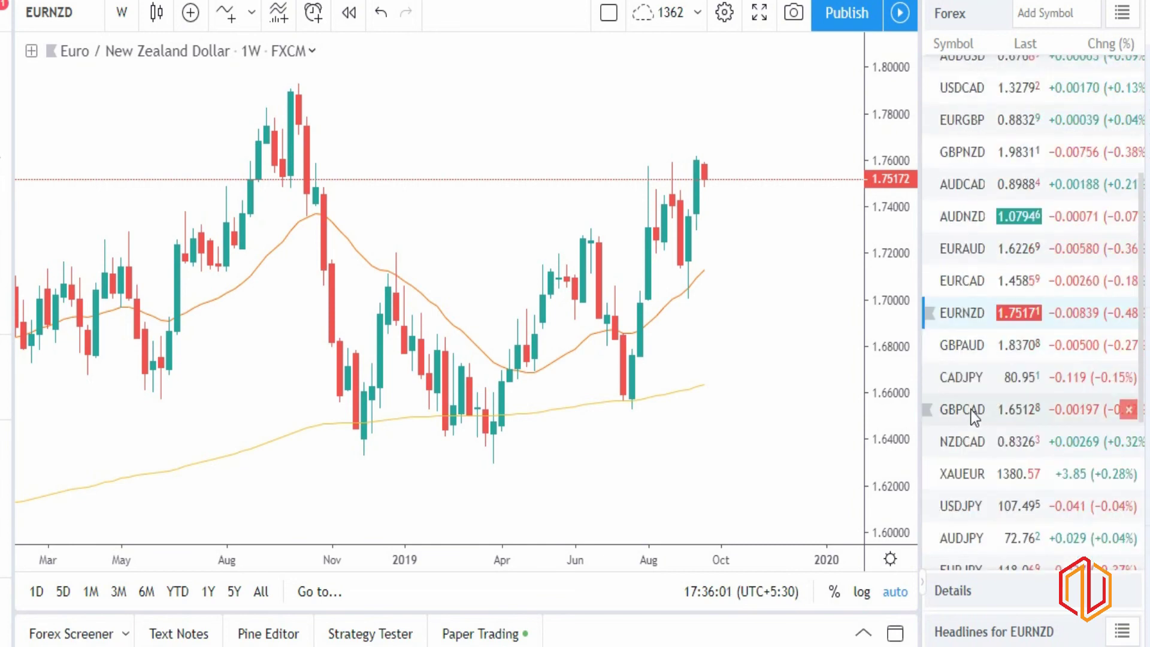
click(967, 413)
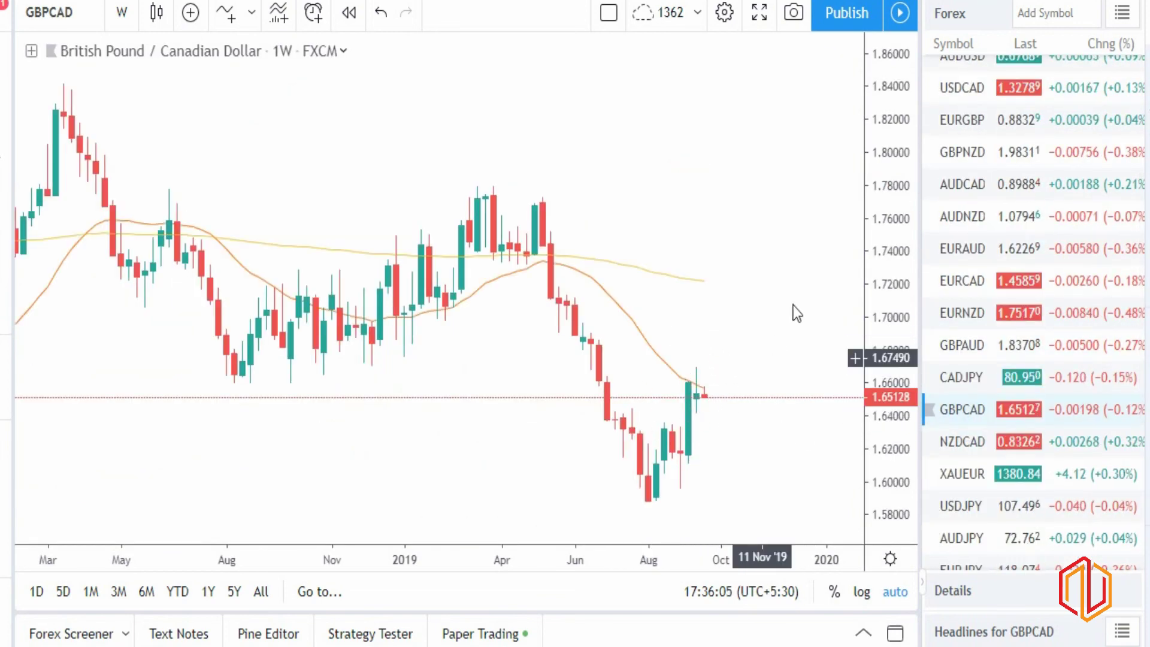
scroll(812, 180, down, 3)
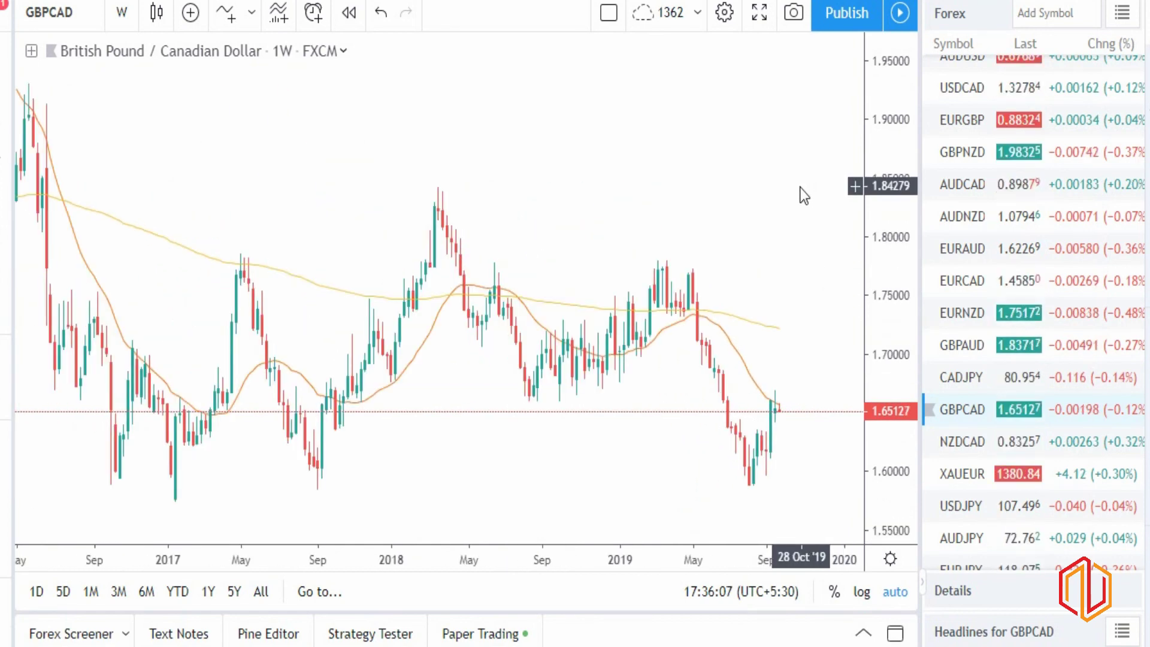
click(370, 382)
click(835, 409)
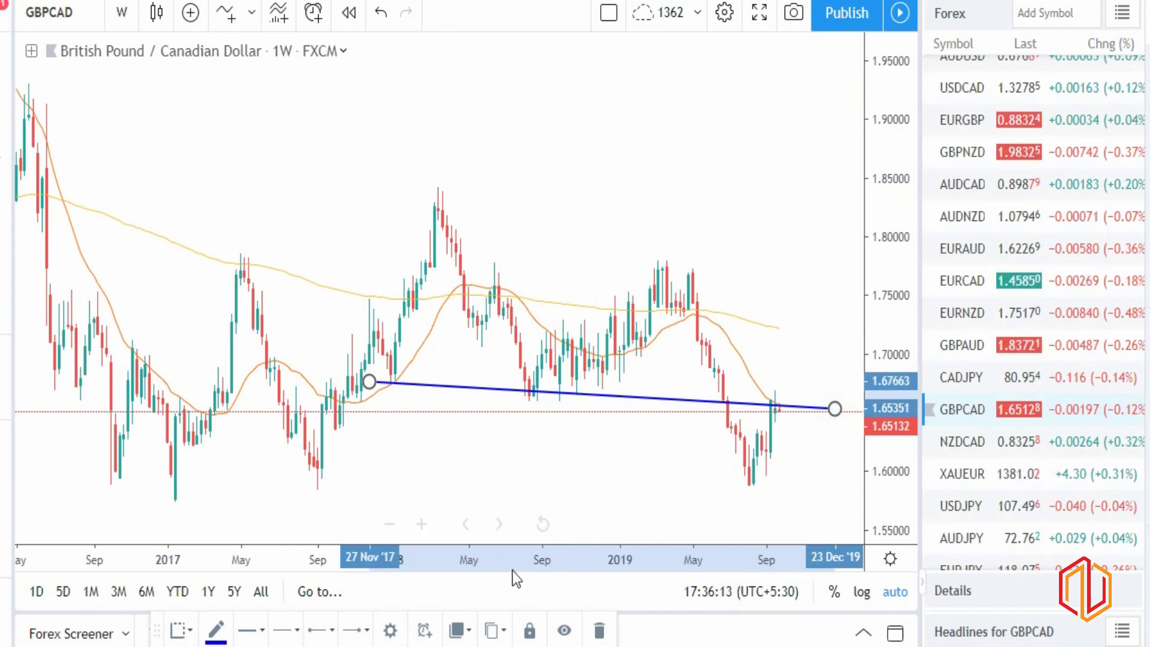
drag(369, 381, 347, 381)
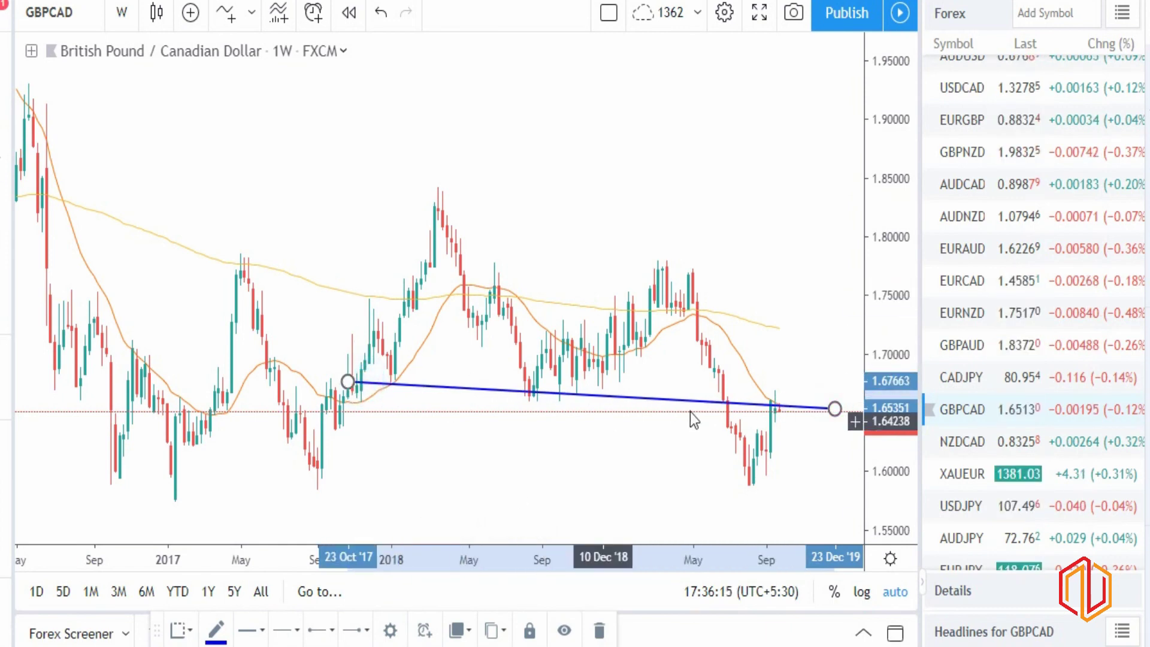
scroll(773, 425, up, 3)
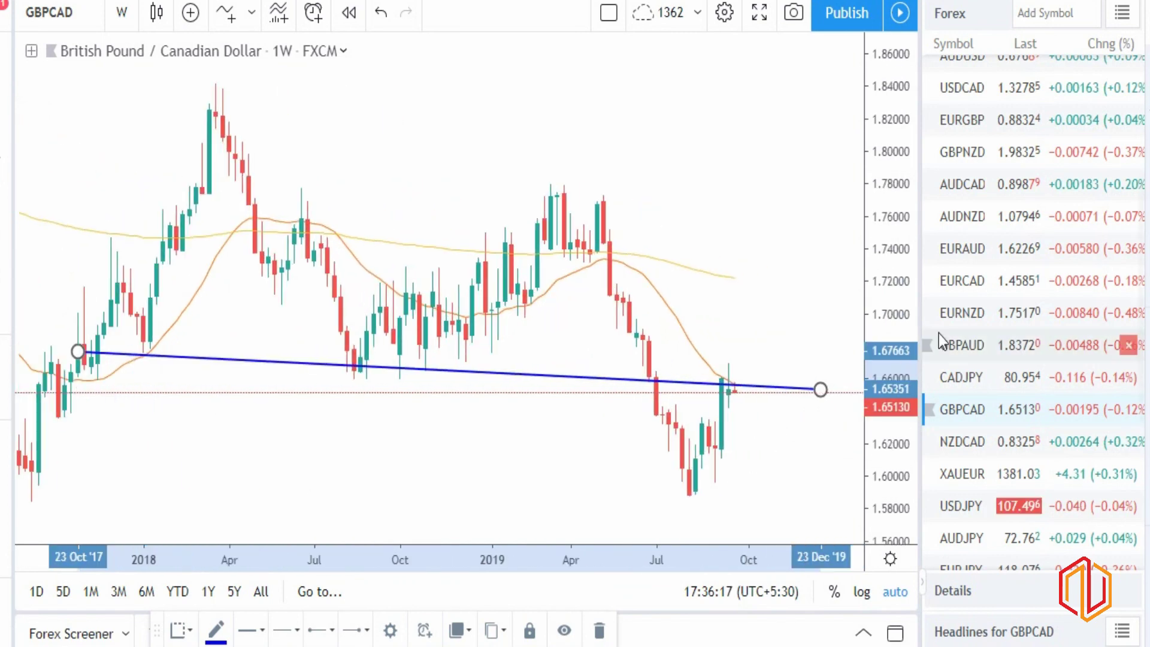
Open the weekly EURCAD chart and examine its price history back to 2014.
click(980, 285)
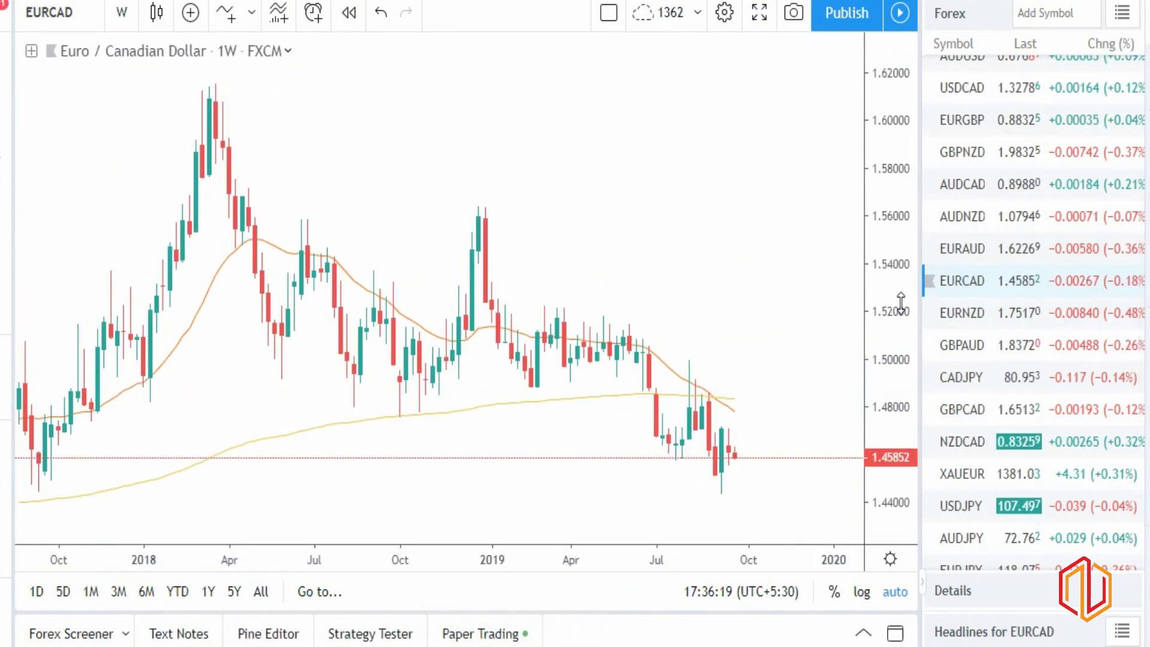
scroll(680, 464, down, 3)
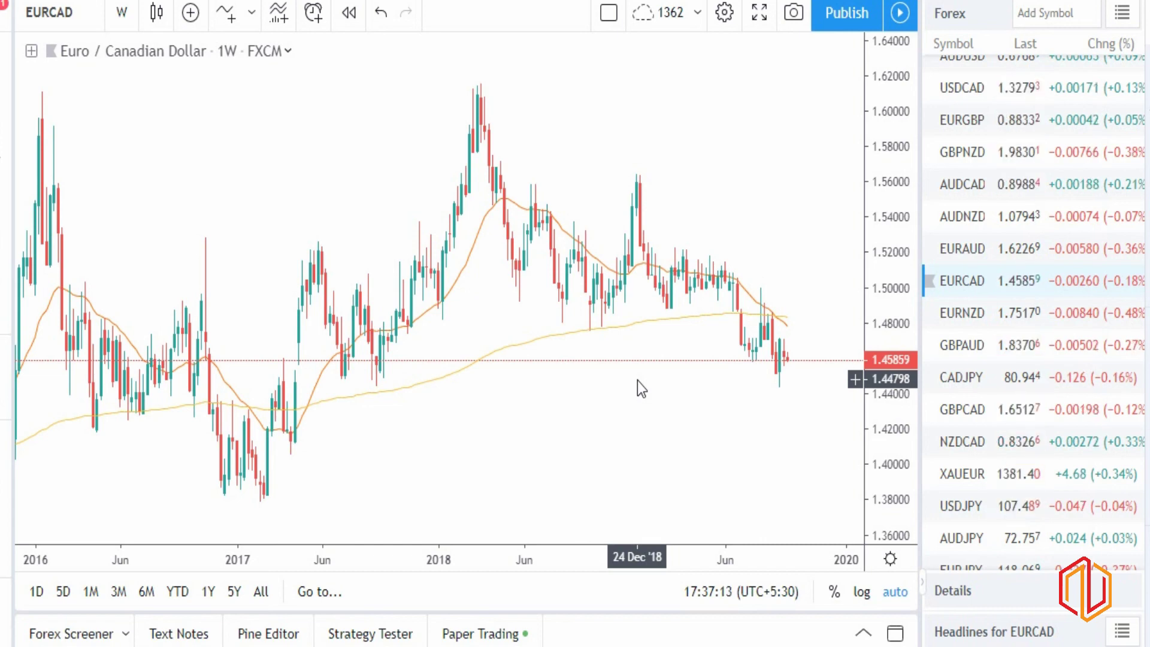
scroll(957, 296, up, 4)
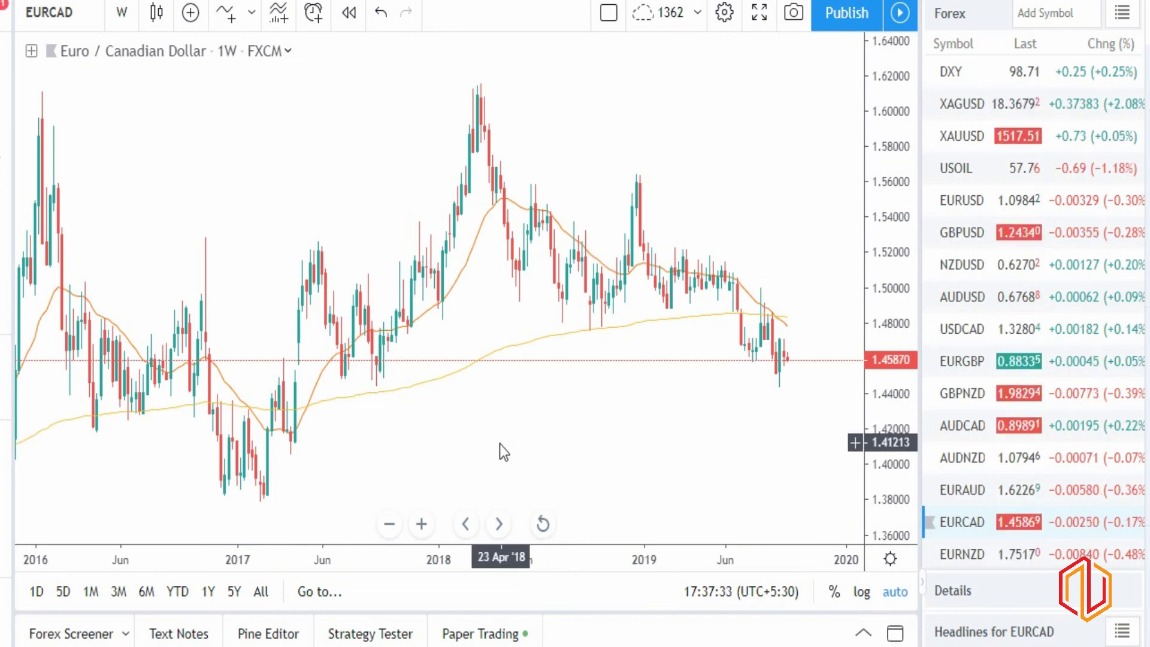
scroll(497, 437, down, 3)
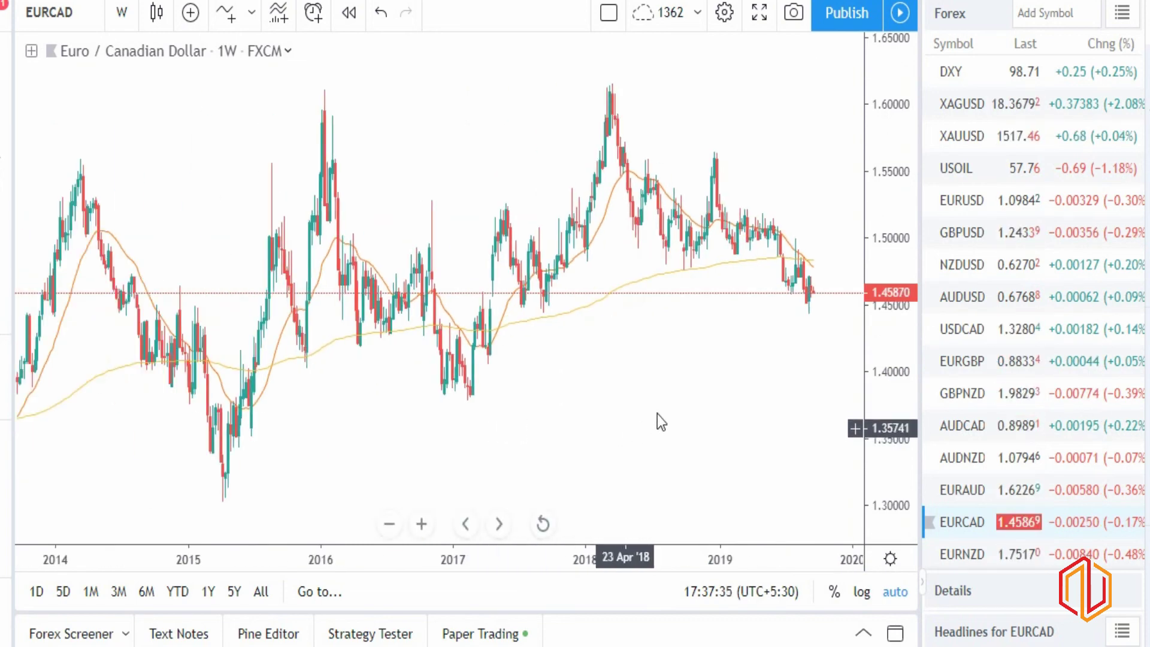